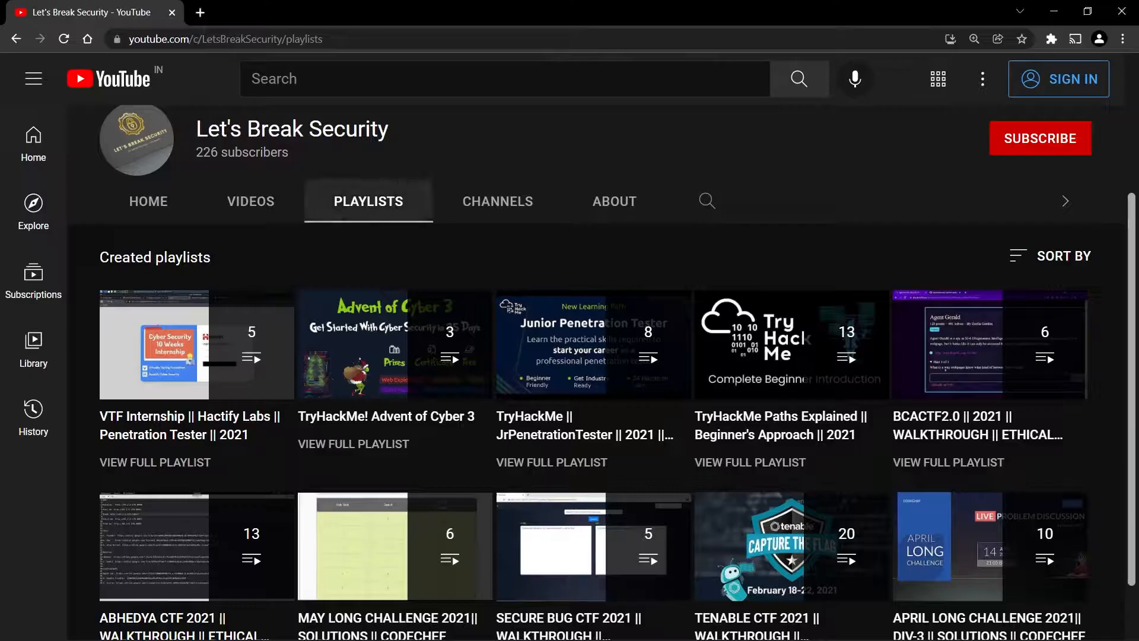
Step: Switch to Photos and page back through the download, install and question illustrations
key(alt+Tab)
key(alt+Tab)
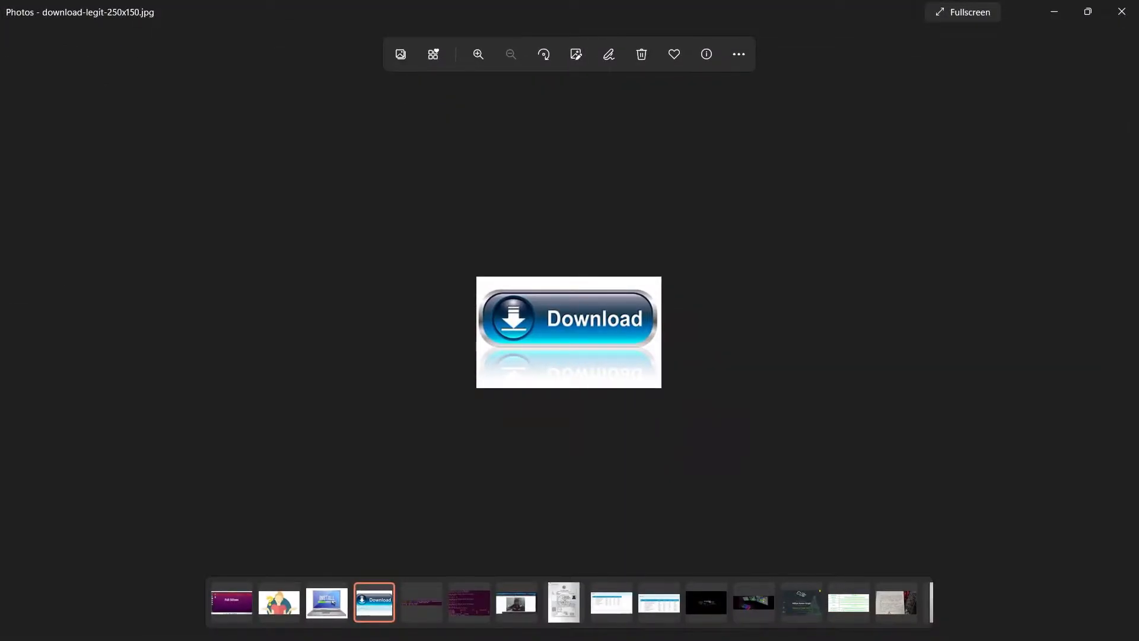
key(Left)
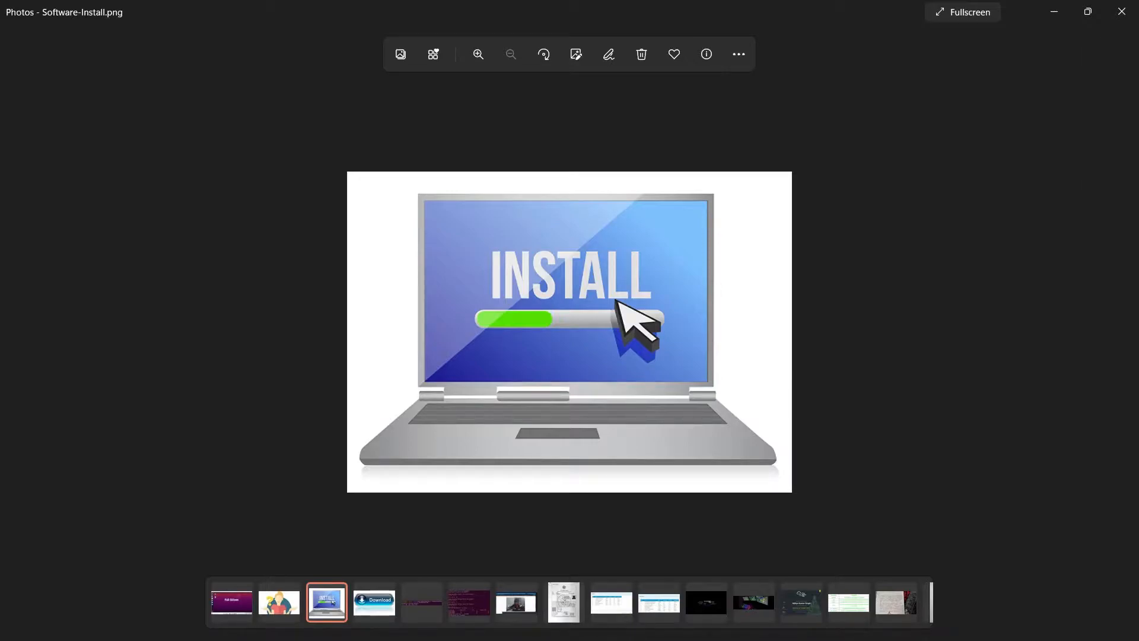
key(Left)
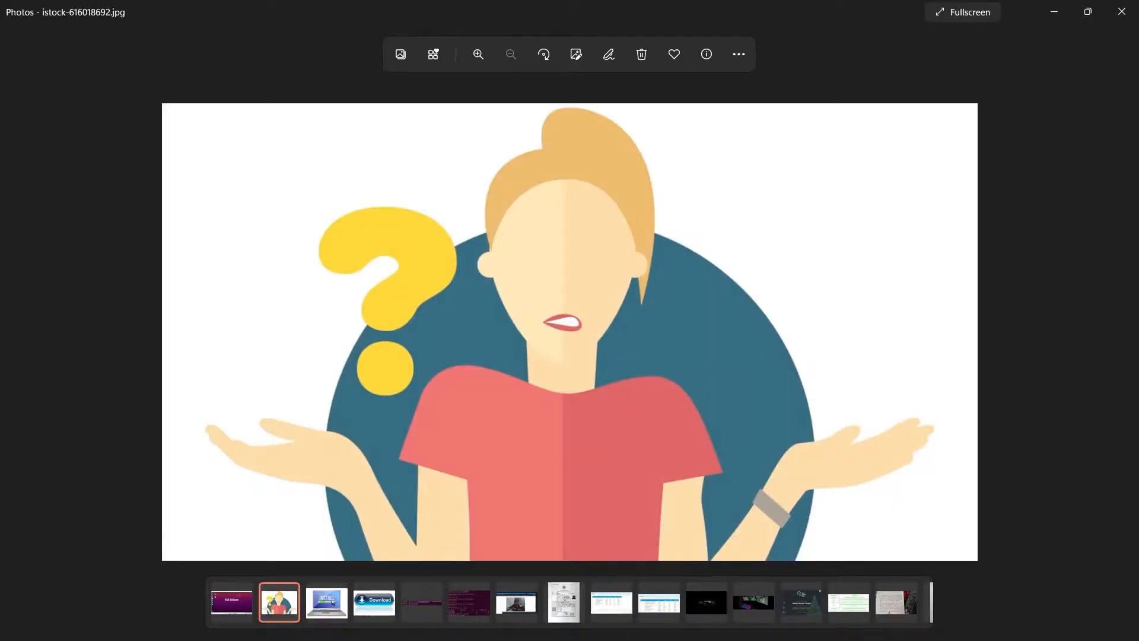
key(Left)
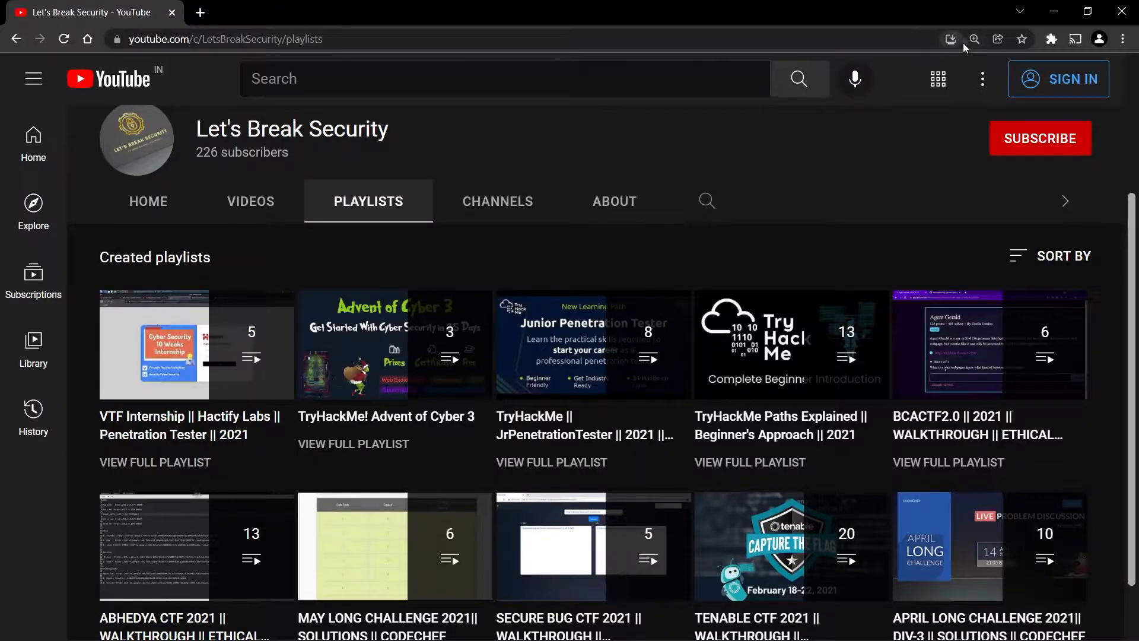
Step: Reset the page zoom, search the web in a new tab for "download oracle virtualbox" and open the VirtualBox Downloads page
click(963, 42)
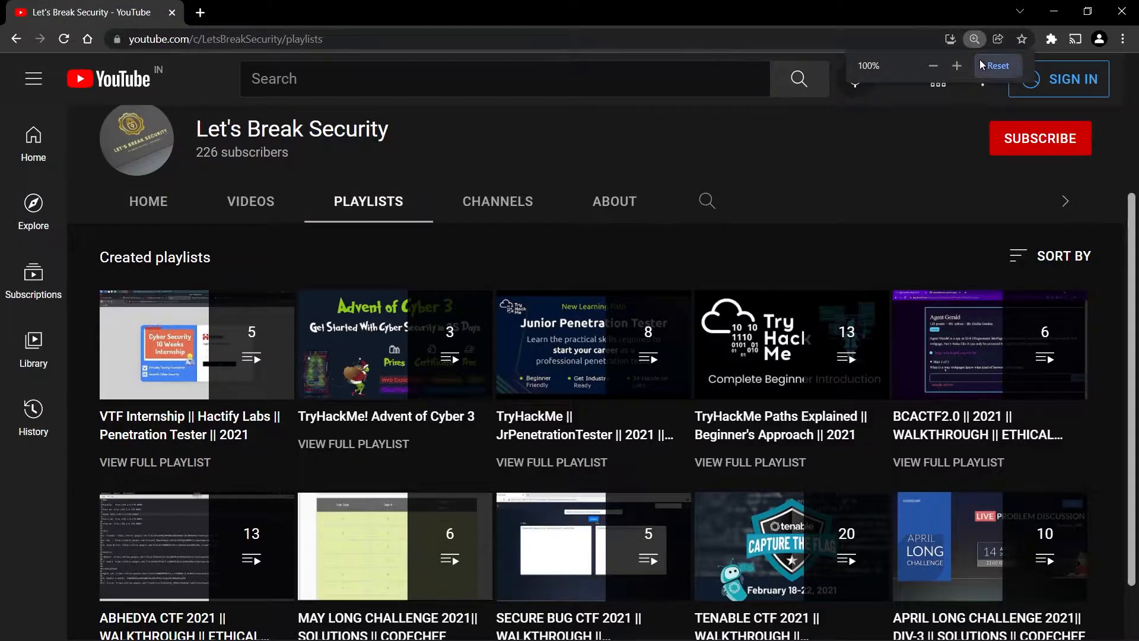
click(995, 65)
click(200, 12)
text(do)
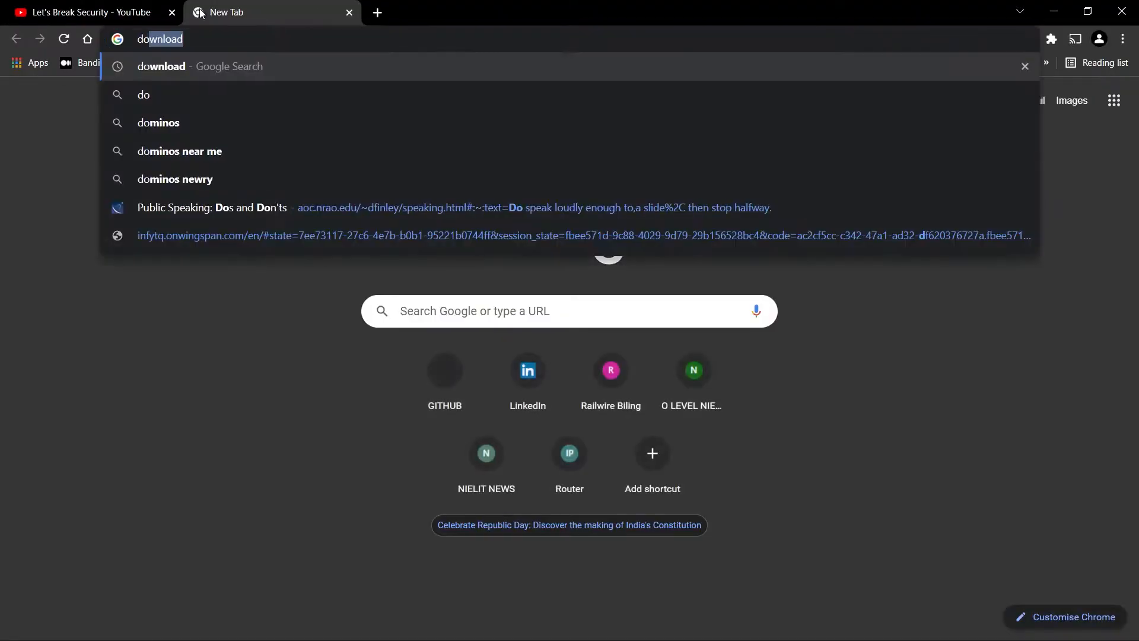
text(wnload orac)
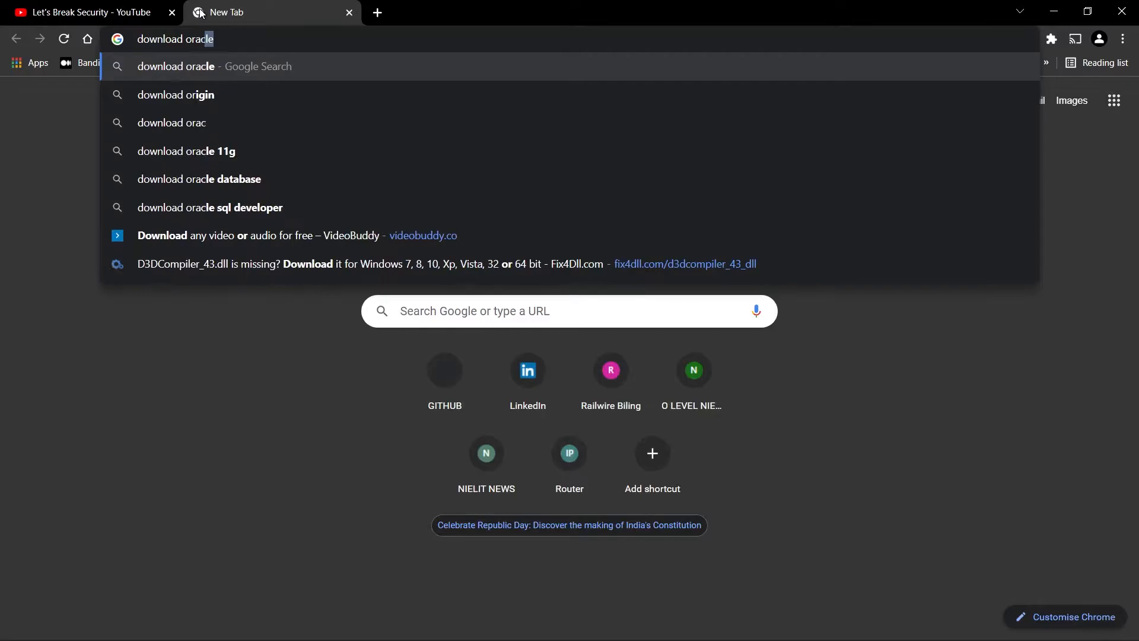
text(le vi)
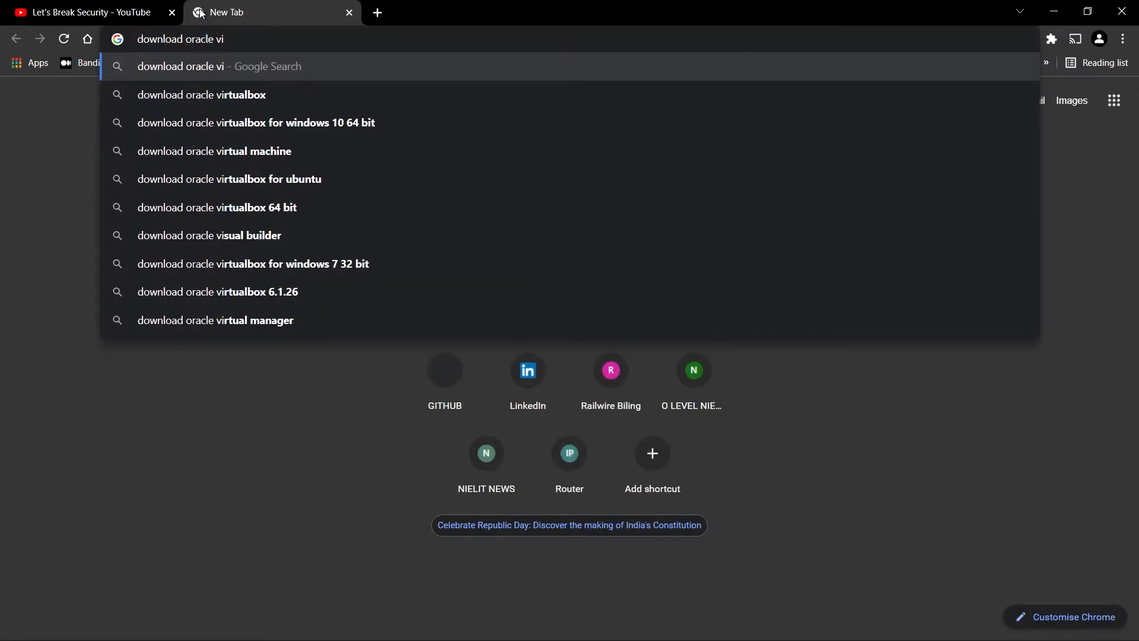
key(Down)
key(Return)
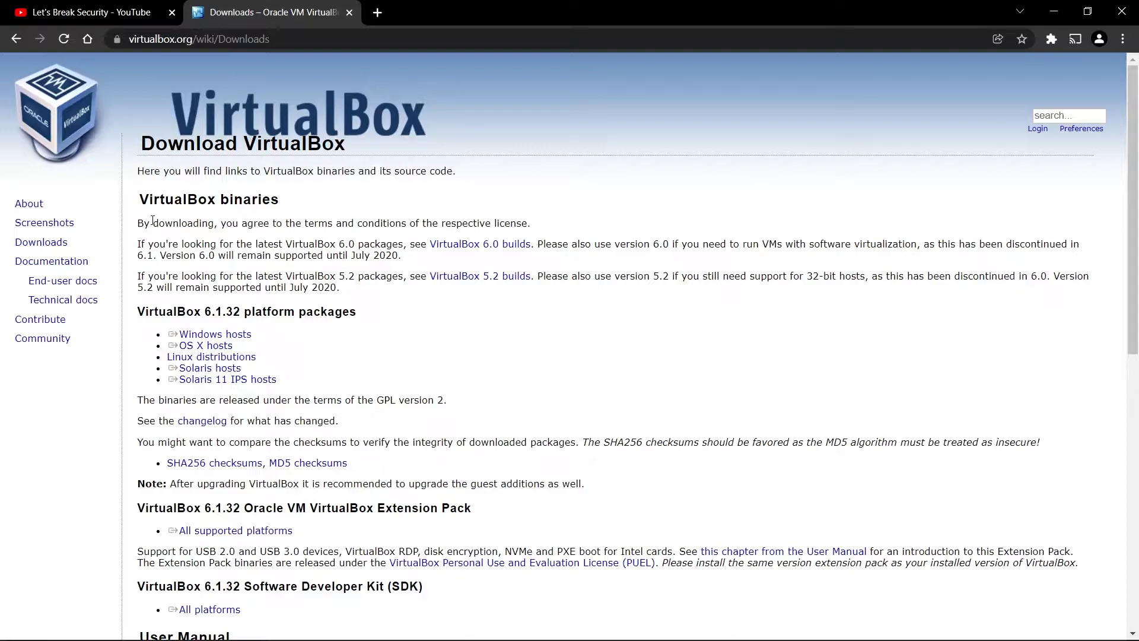
Step: Download the VirtualBox 6.1.32 platform package for Windows hosts and save it in the Downloads folder
double_click(188, 316)
click(148, 321)
drag(142, 305, 252, 336)
click(306, 349)
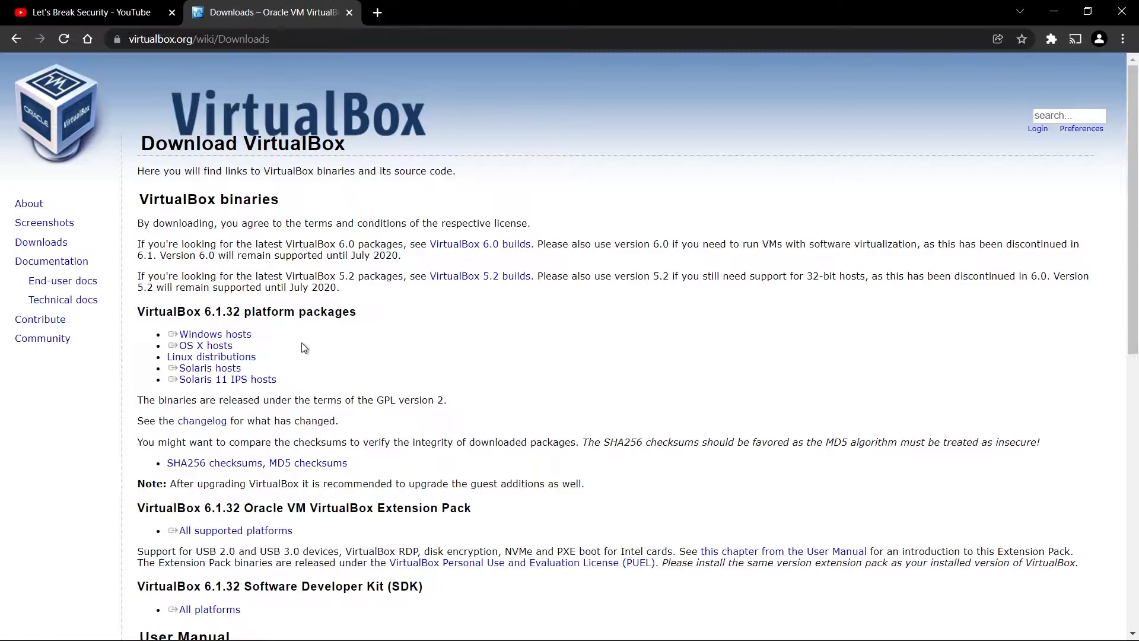
click(215, 335)
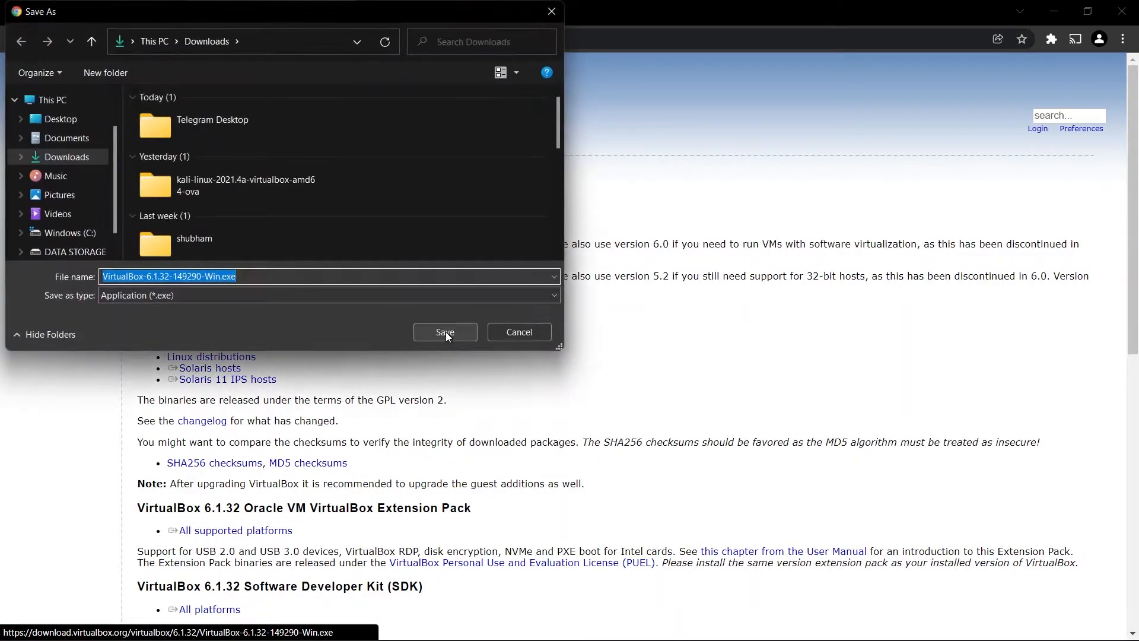
click(446, 332)
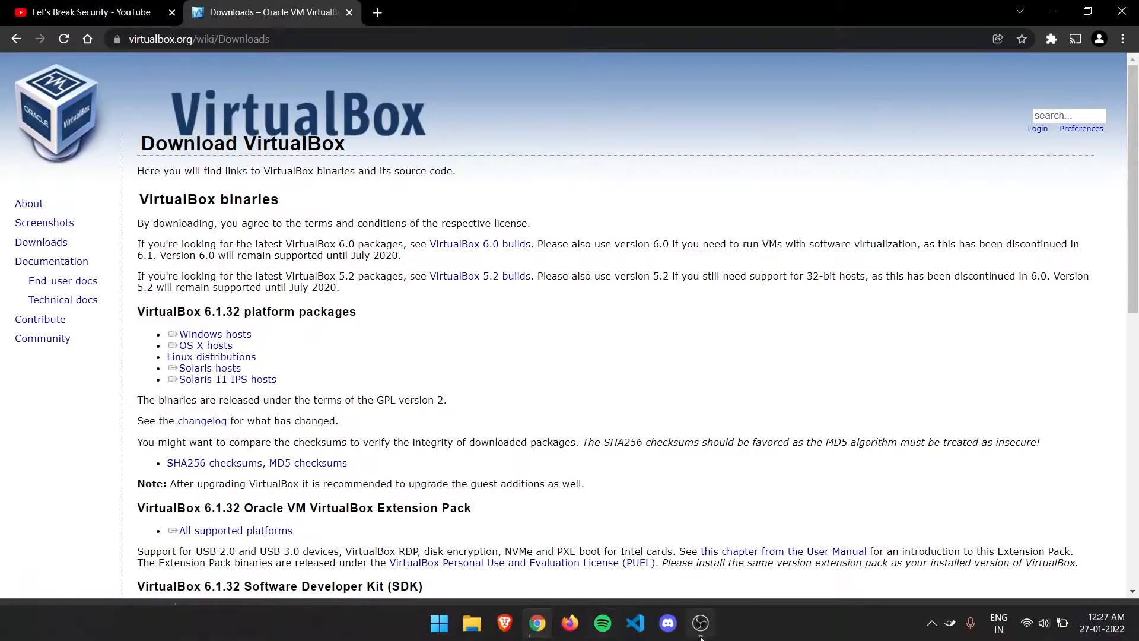
Step: Download the VirtualBox 6.1.32 Extension Pack for all supported platforms and open the full download list
scroll(301, 491, down, 2)
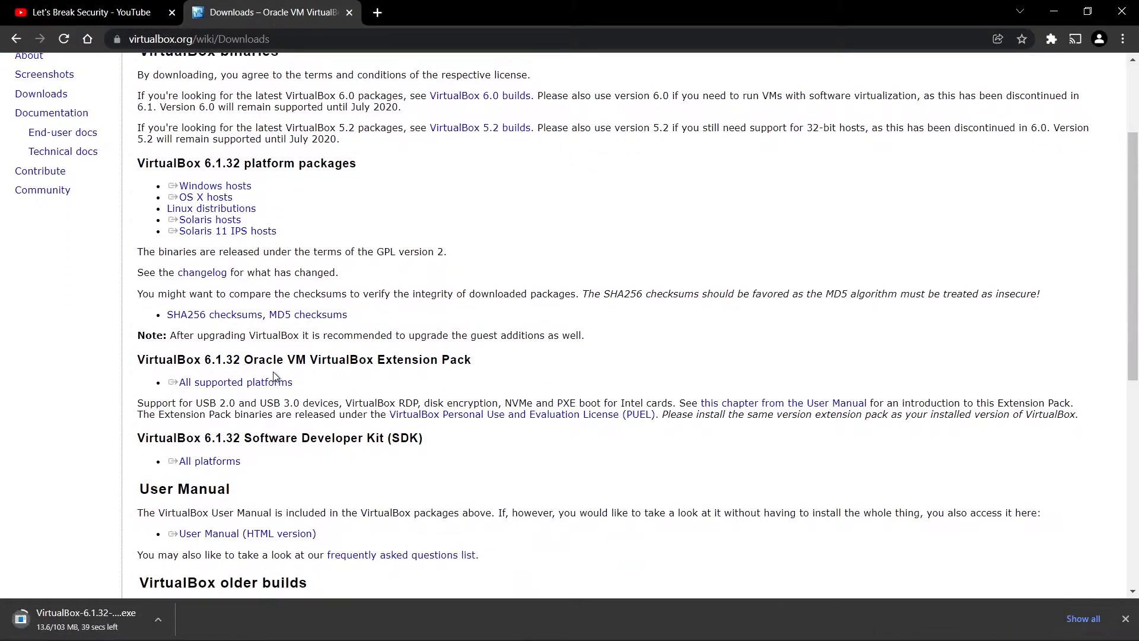
drag(338, 364, 443, 363)
click(353, 371)
click(242, 385)
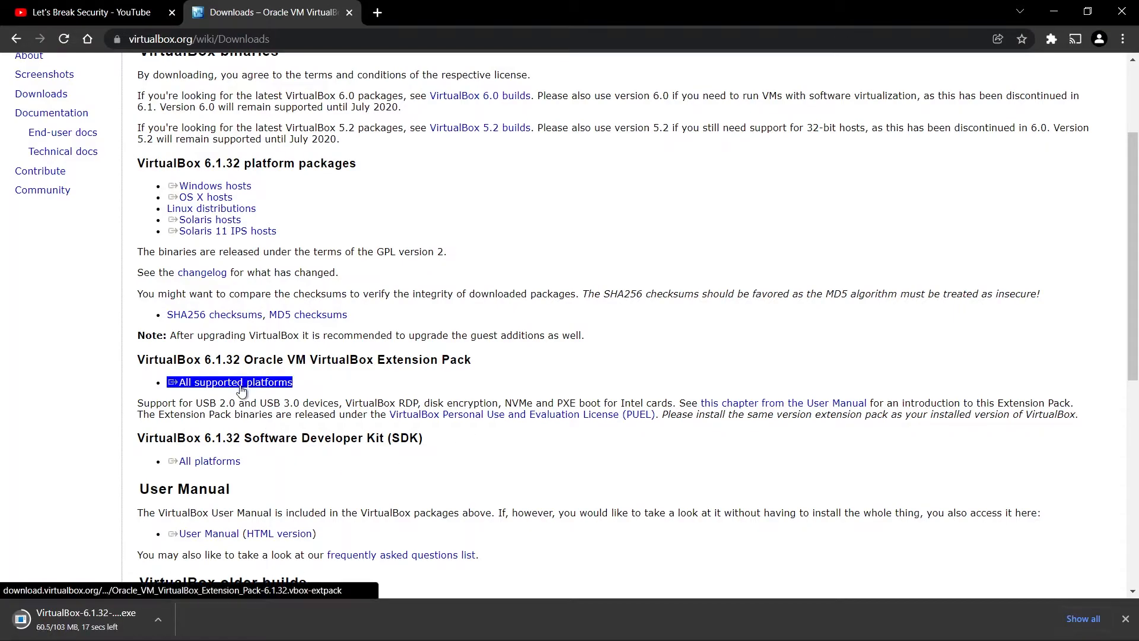
click(443, 334)
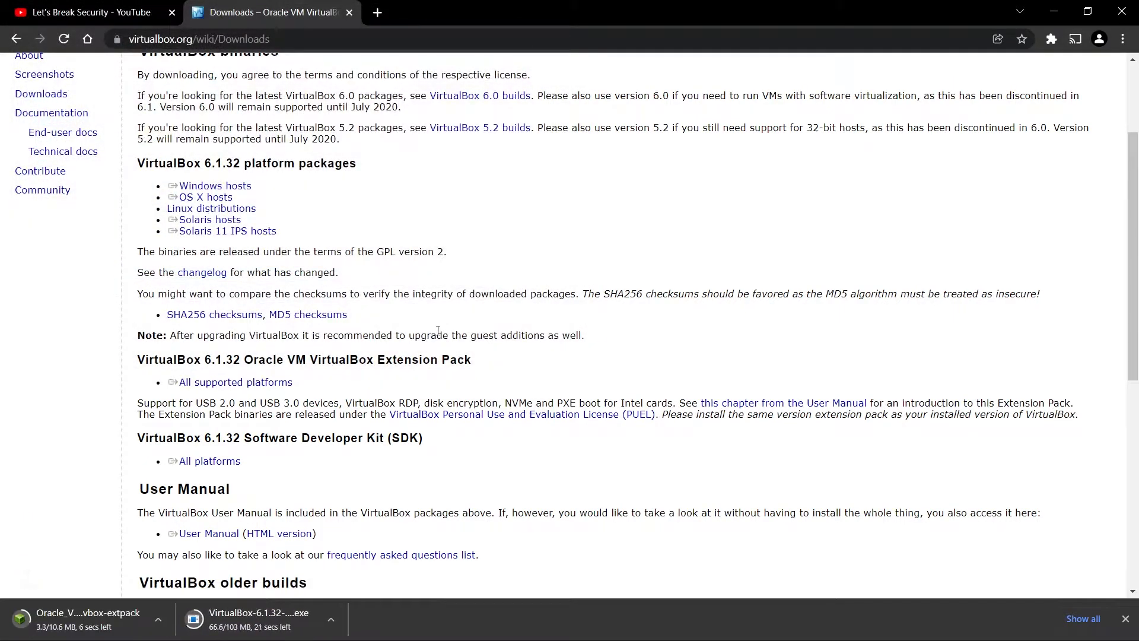
click(1083, 619)
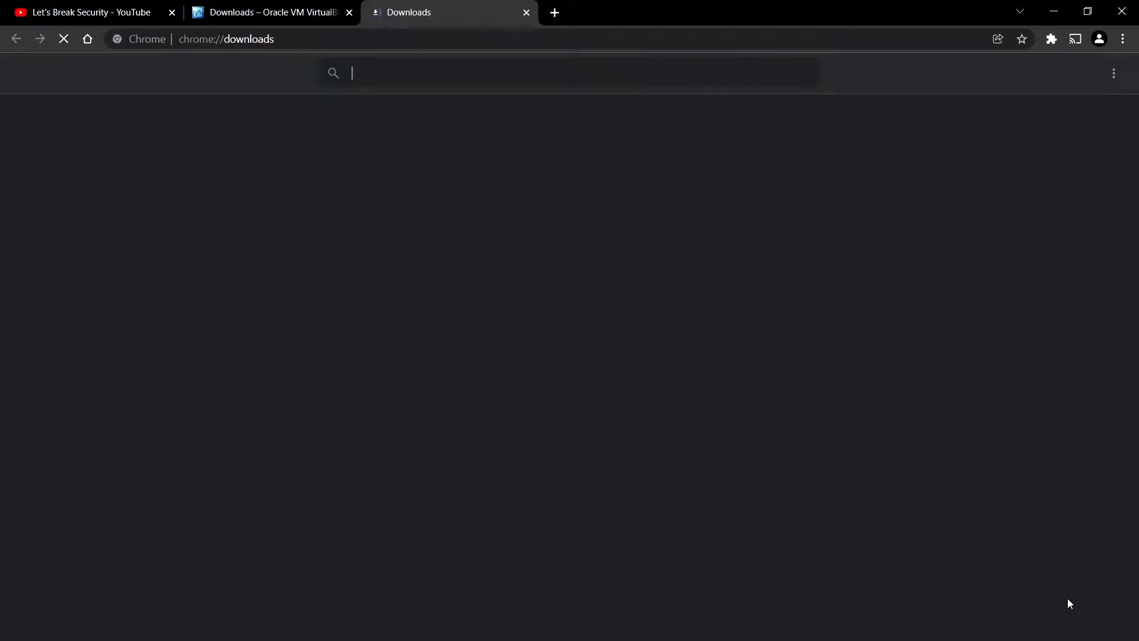
Step: Search the web in a new tab for "download ubuntu", open the Download Ubuntu Desktop page and accept all trackers
click(555, 13)
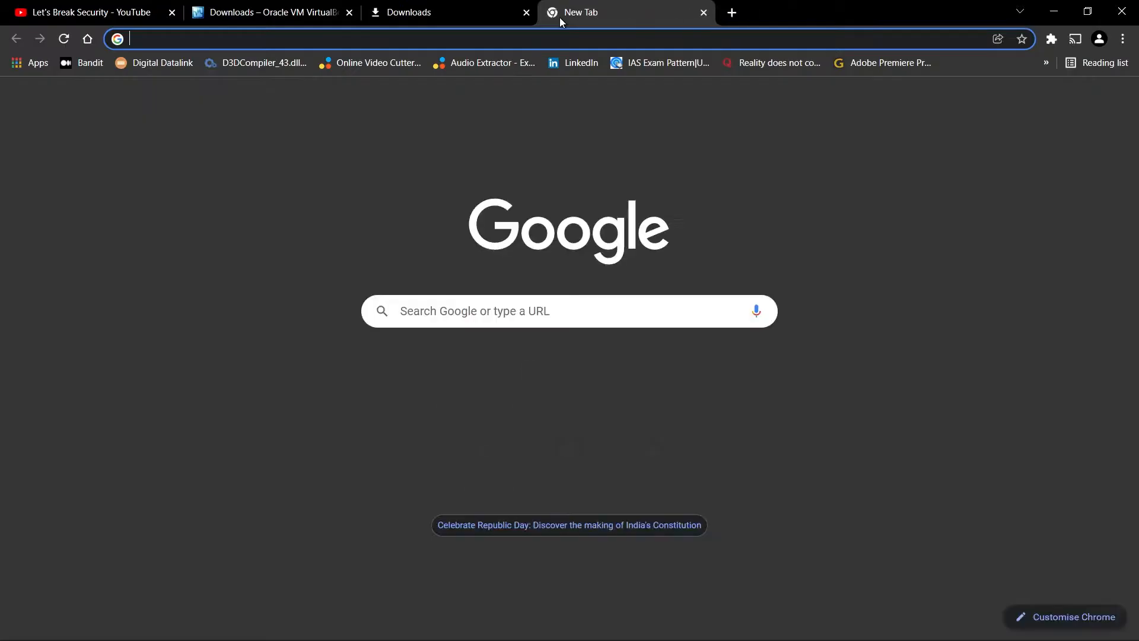
text(downlaod)
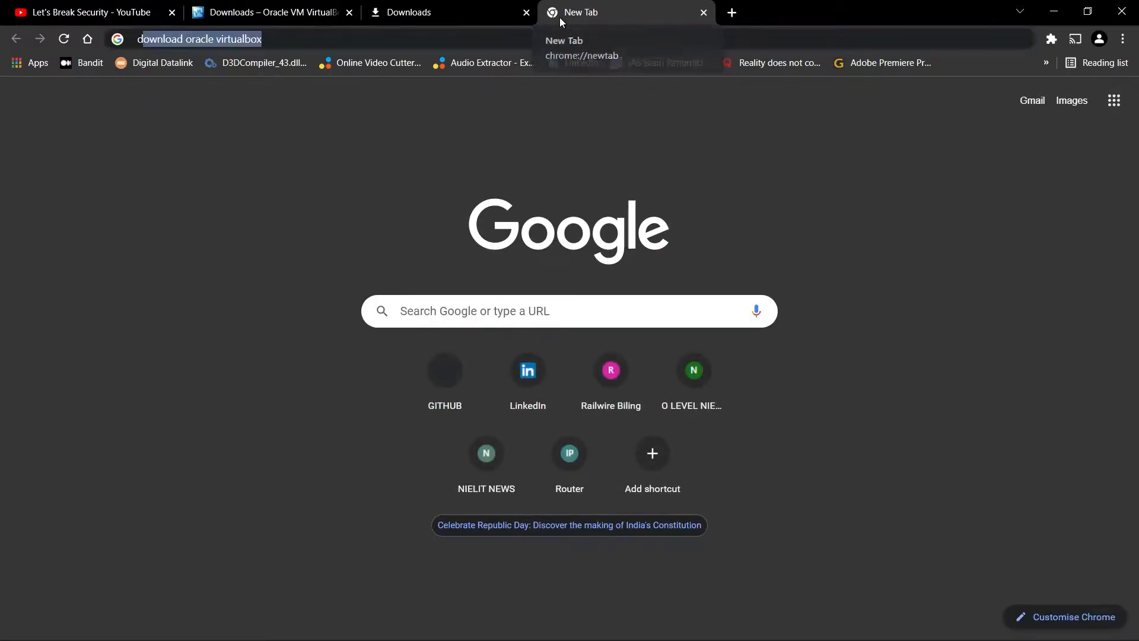
key(BackSpace)
key(BackSpace)
key(BackSpace)
text(o)
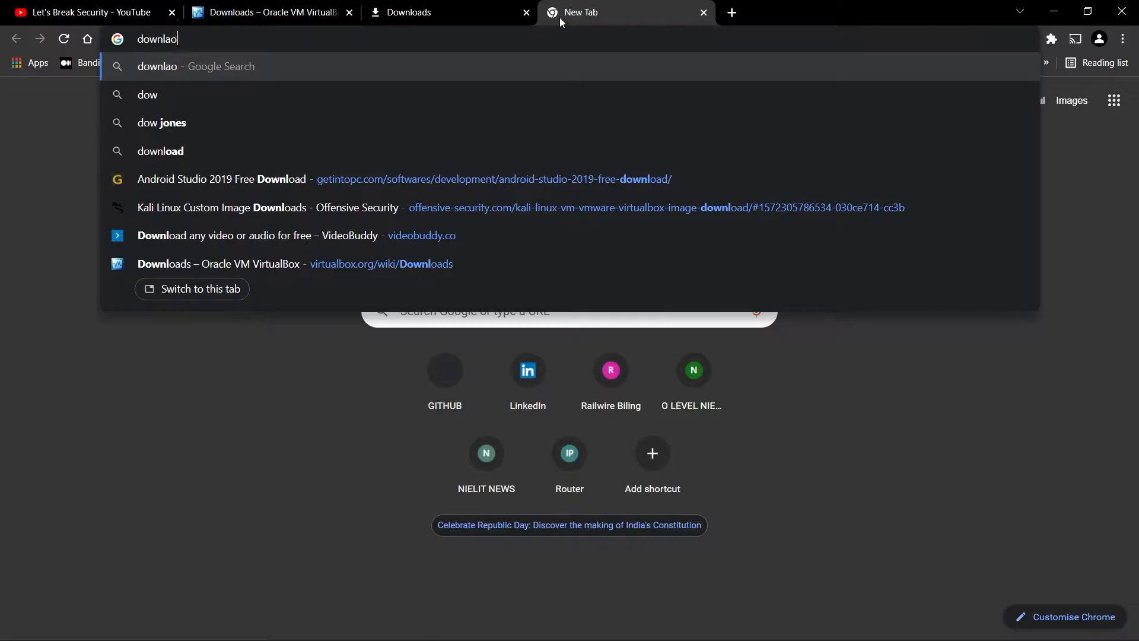
text(ad ubuntu)
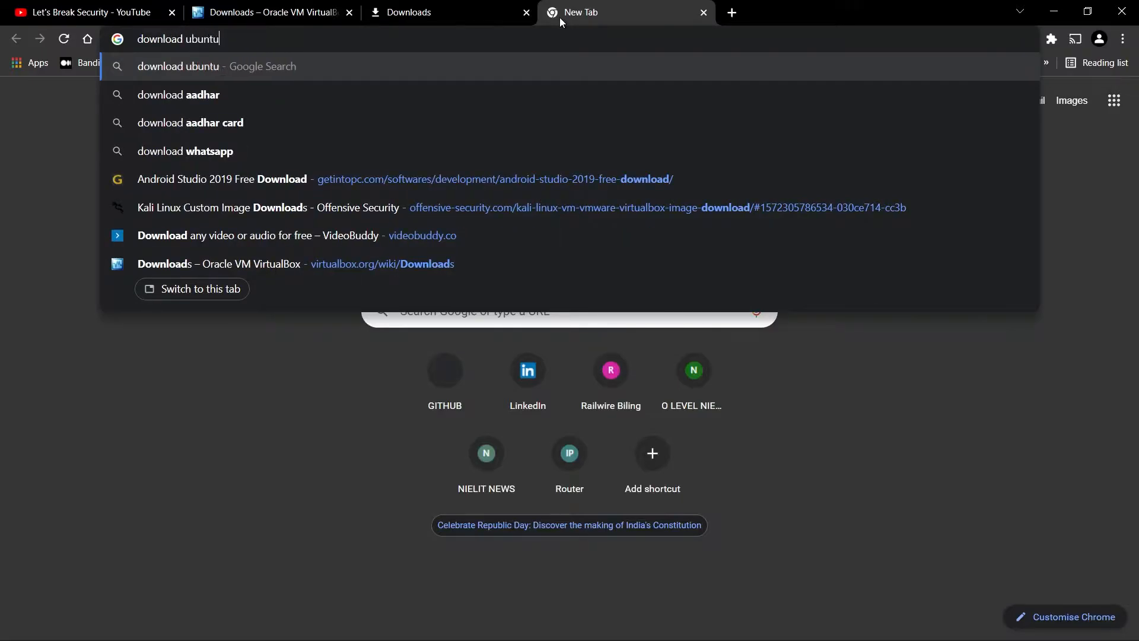
key(Return)
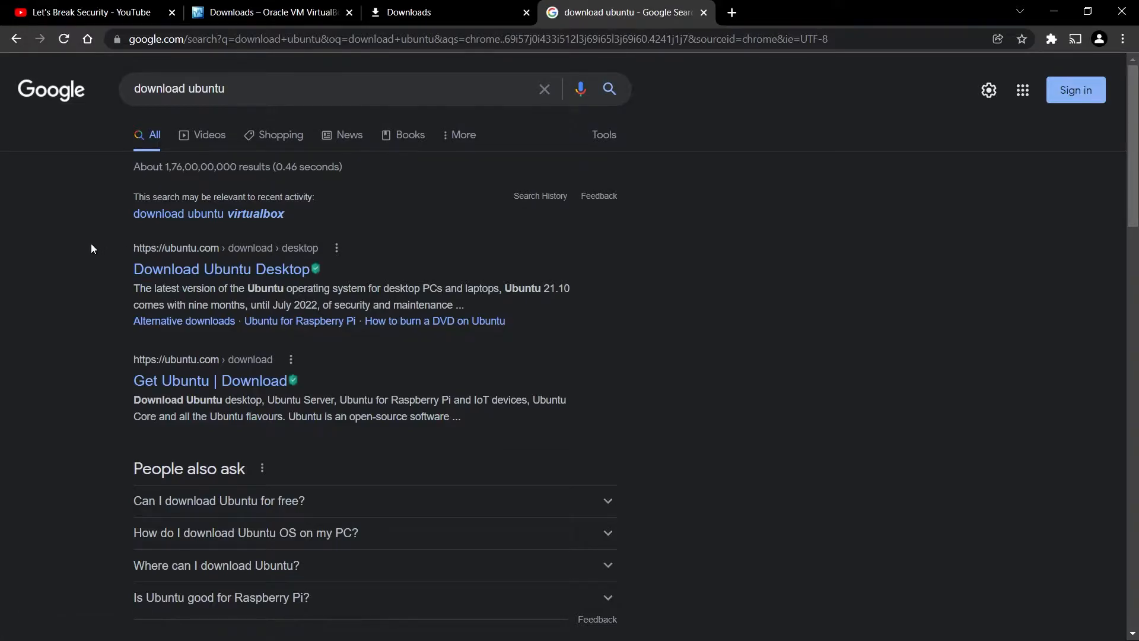
click(170, 275)
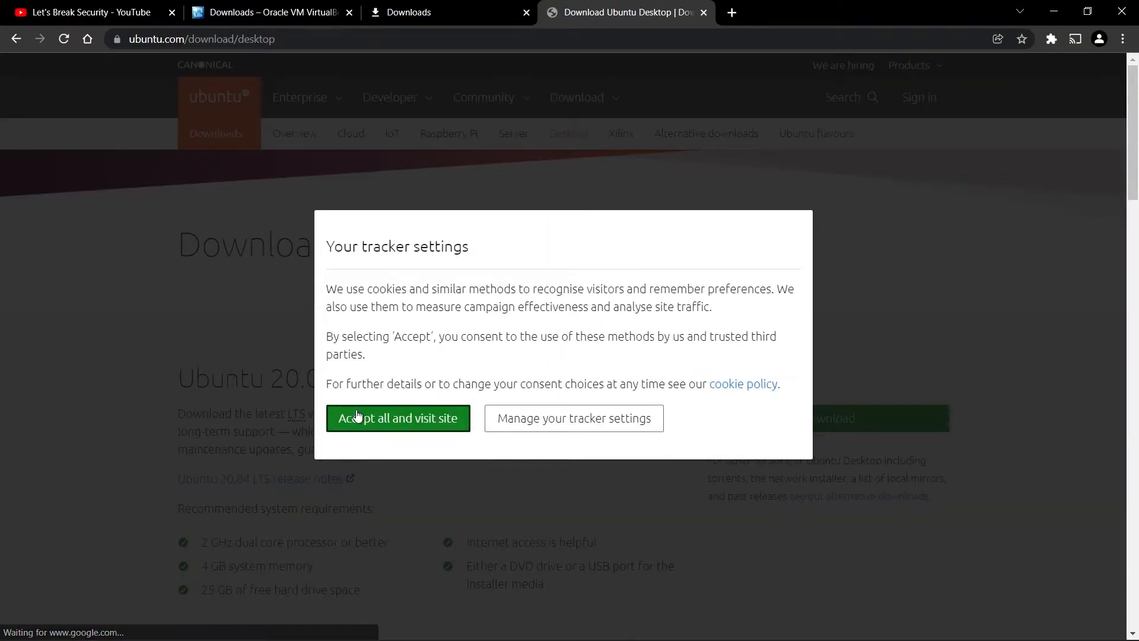
click(356, 414)
Step: Examine the Ubuntu 20.04.3 LTS and Ubuntu 21.10 entries, comparing their versions and support periods
scroll(47, 291, down, 3)
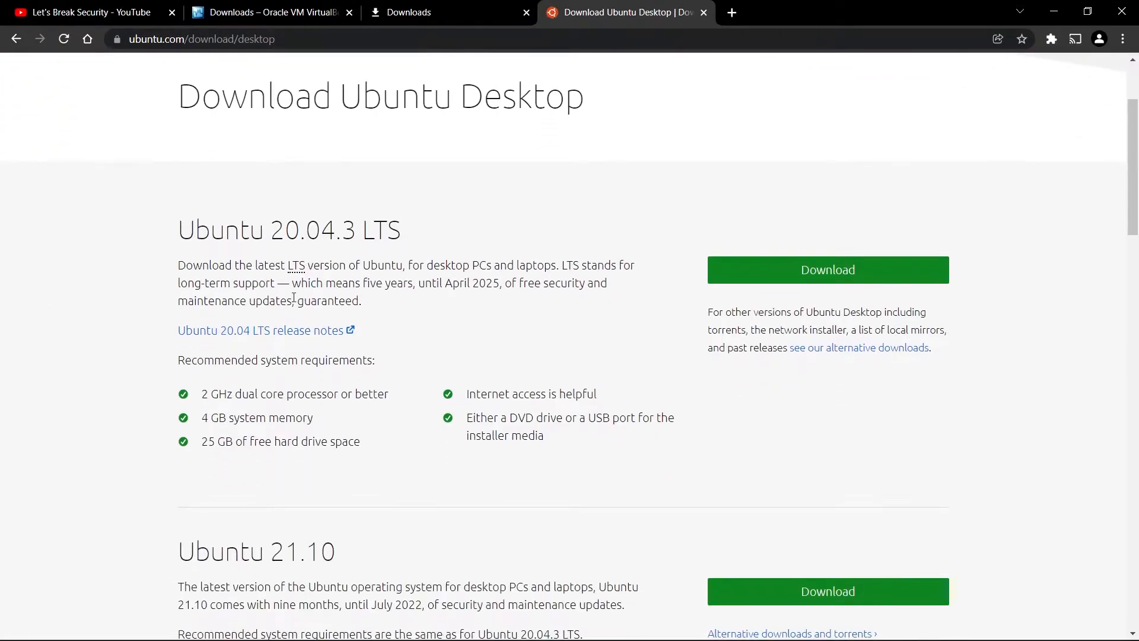
drag(146, 231, 274, 237)
click(418, 236)
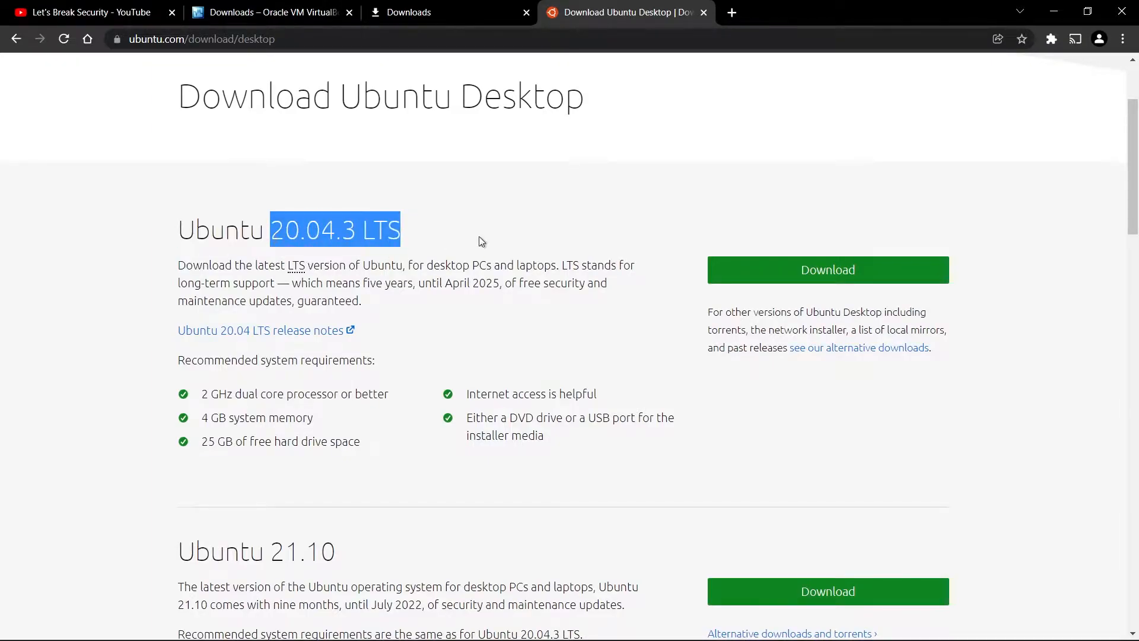
click(458, 243)
scroll(457, 243, down, 3)
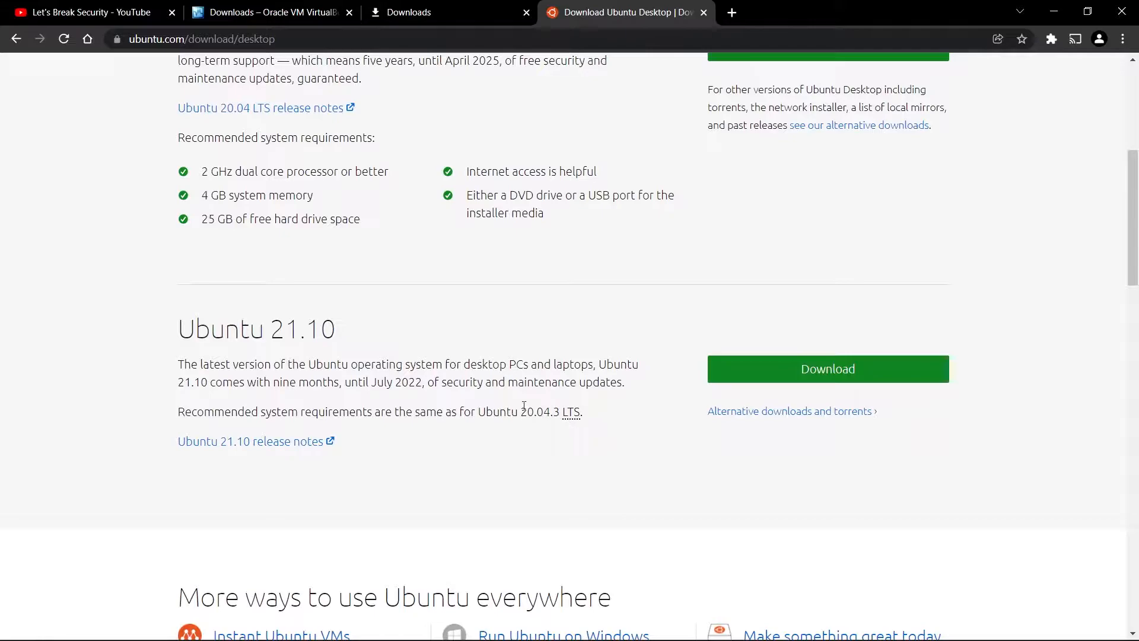
drag(398, 347, 248, 330)
click(495, 356)
double_click(564, 392)
click(660, 389)
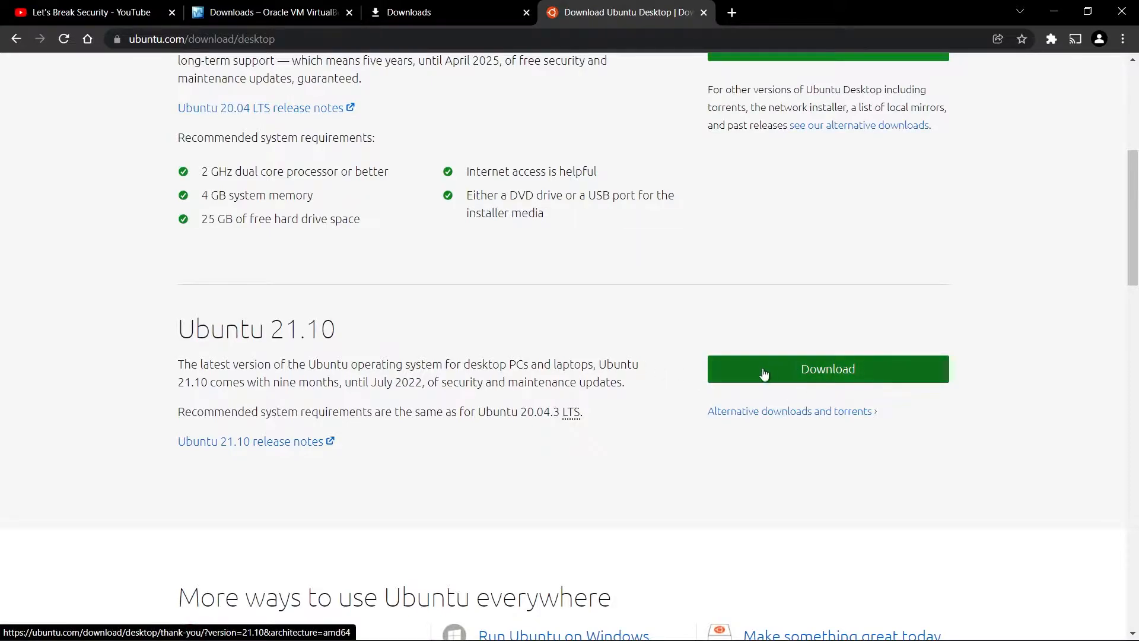
Step: Start the Ubuntu 20.04.3 LTS desktop download and cancel saving ubuntu-20.04.3-desktop-amd64.iso
scroll(636, 363, up, 4)
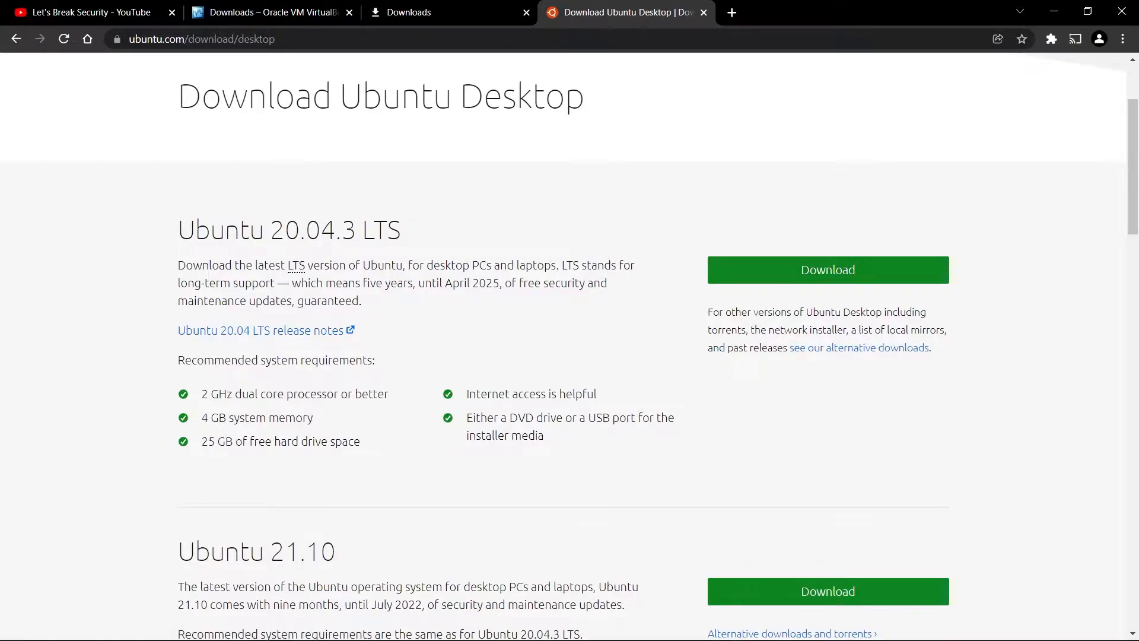
click(784, 276)
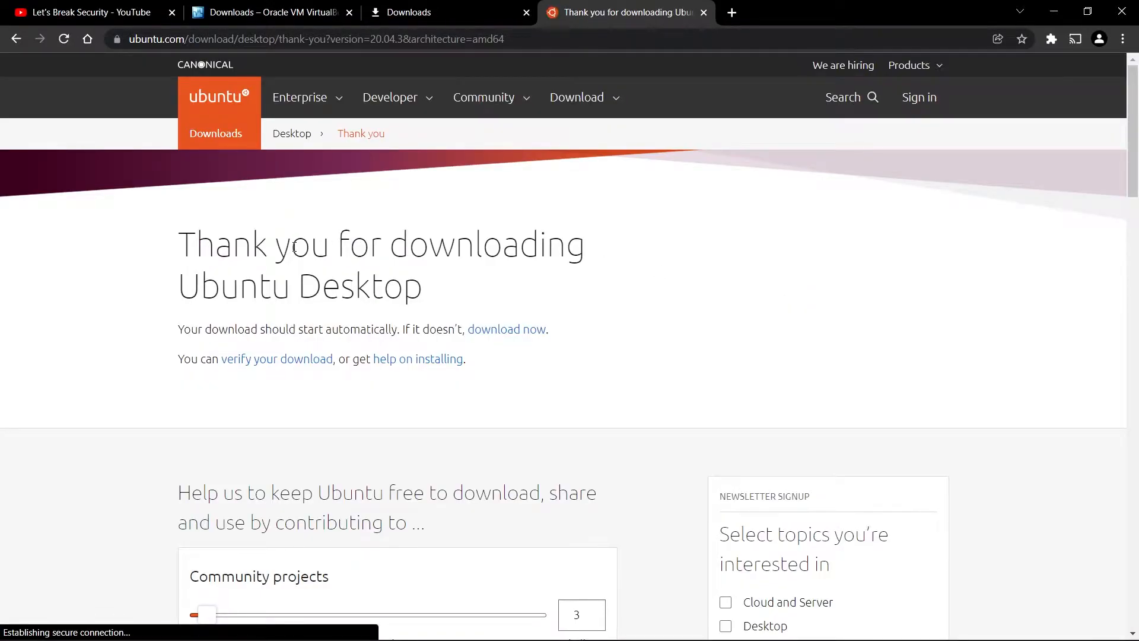
scroll(297, 248, down, 10)
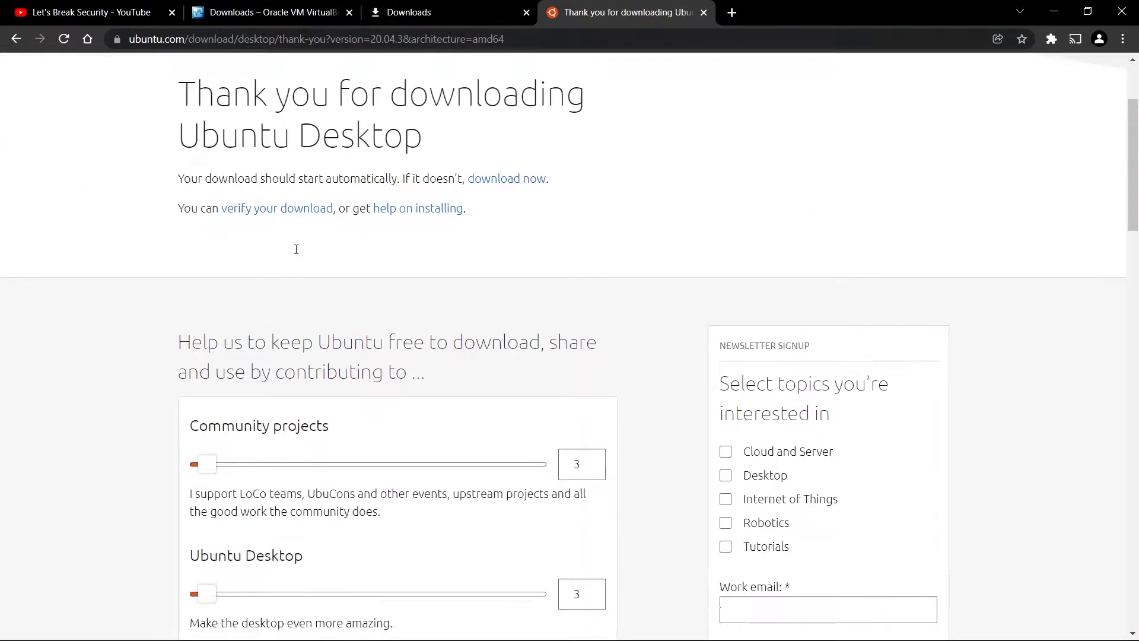
scroll(248, 306, down, 5)
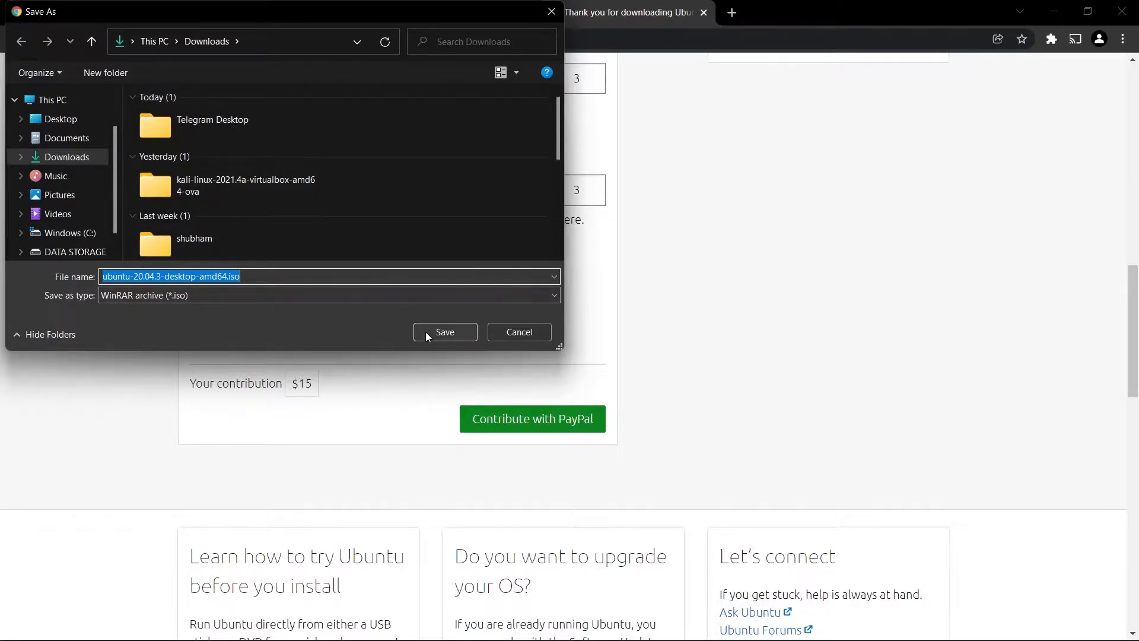
click(517, 332)
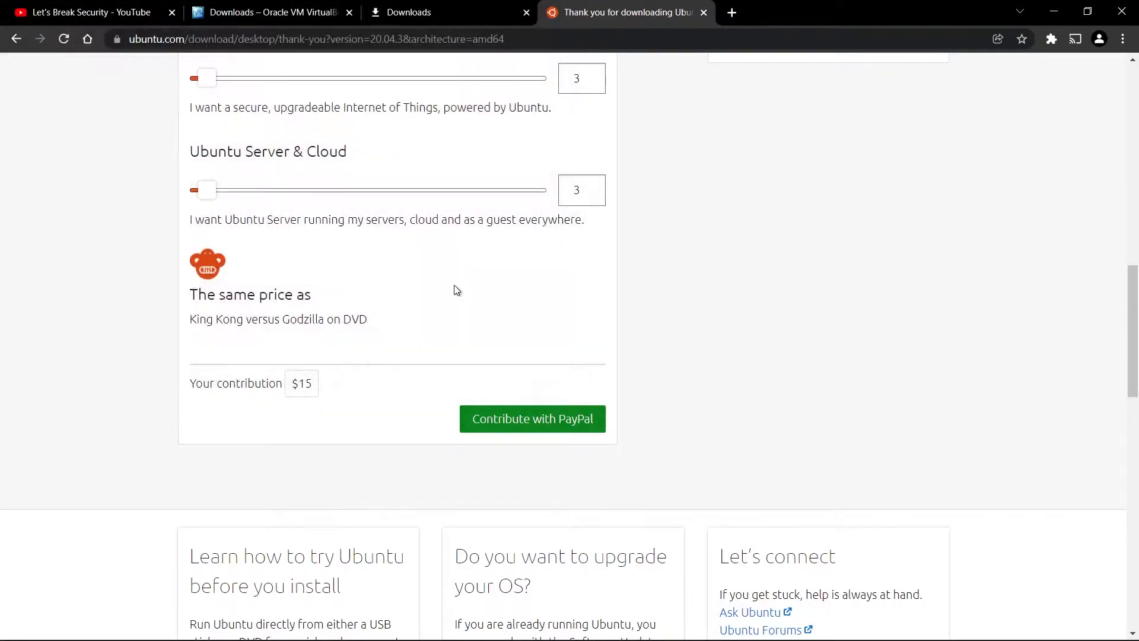
scroll(459, 293, up, 10)
scroll(408, 327, down, 10)
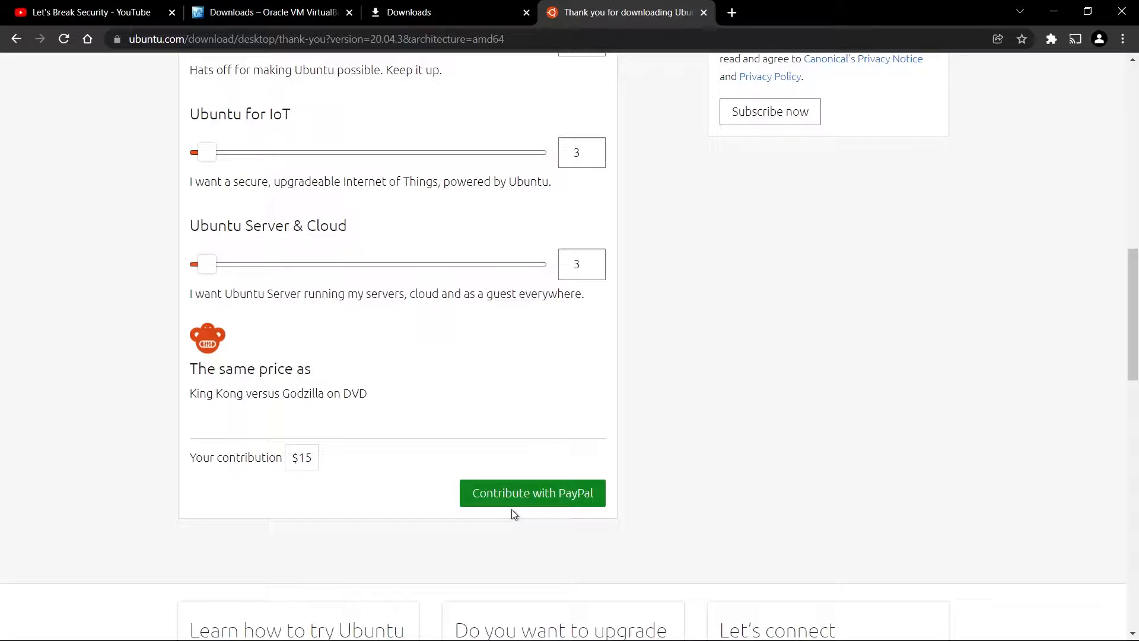
scroll(692, 440, up, 10)
Step: Run VirtualBox-6.1.32-149290-Win.exe from the browser's download list and advance past the setup wizard's welcome page
click(432, 5)
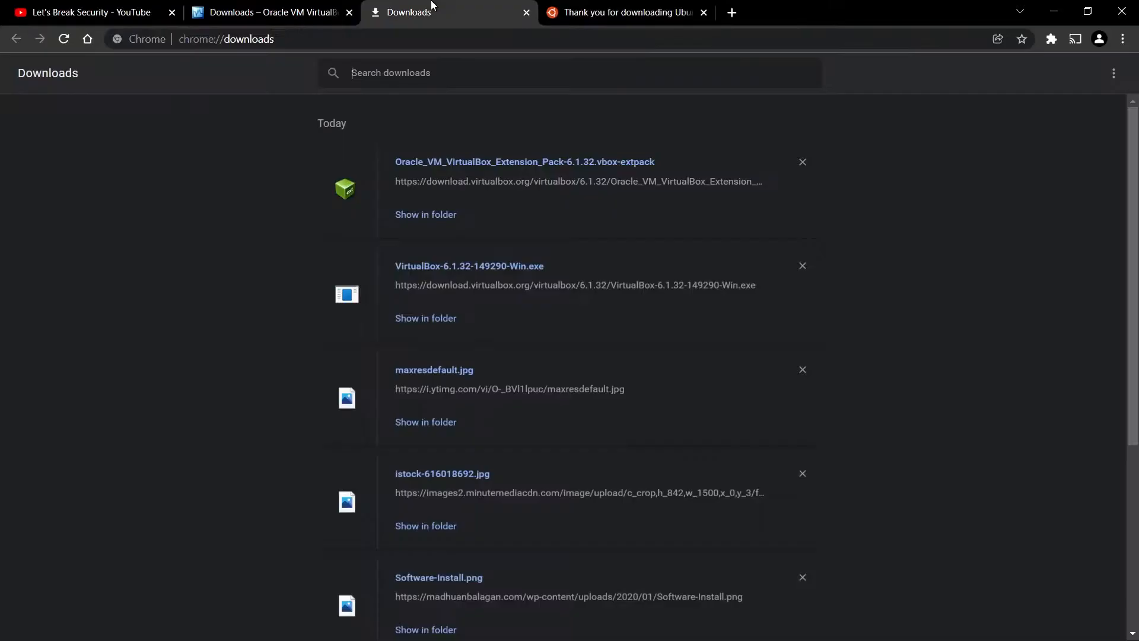
scroll(445, 247, down, 1)
scroll(435, 240, up, 1)
click(455, 268)
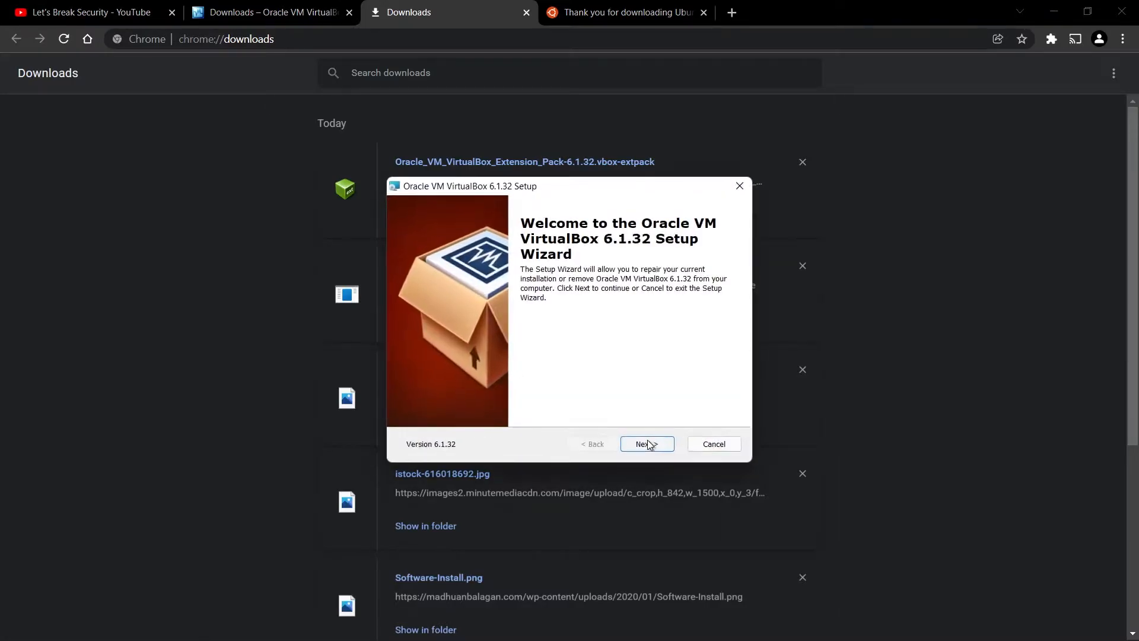
click(640, 446)
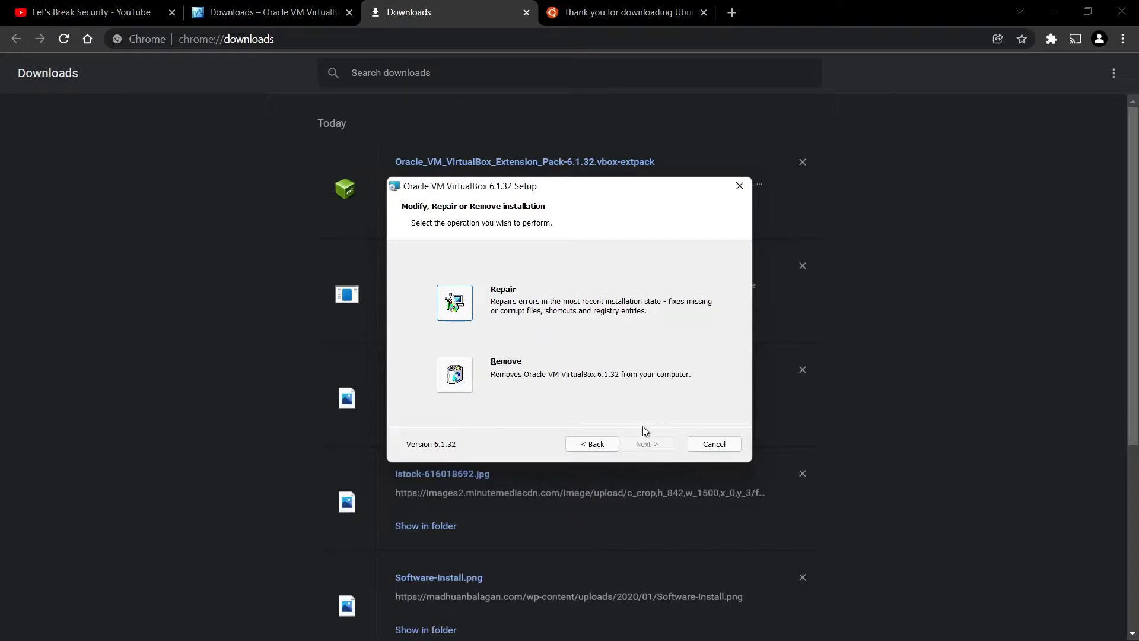
Step: Cancel the Oracle VM VirtualBox 6.1.32 installation and exit the setup wizard
click(703, 449)
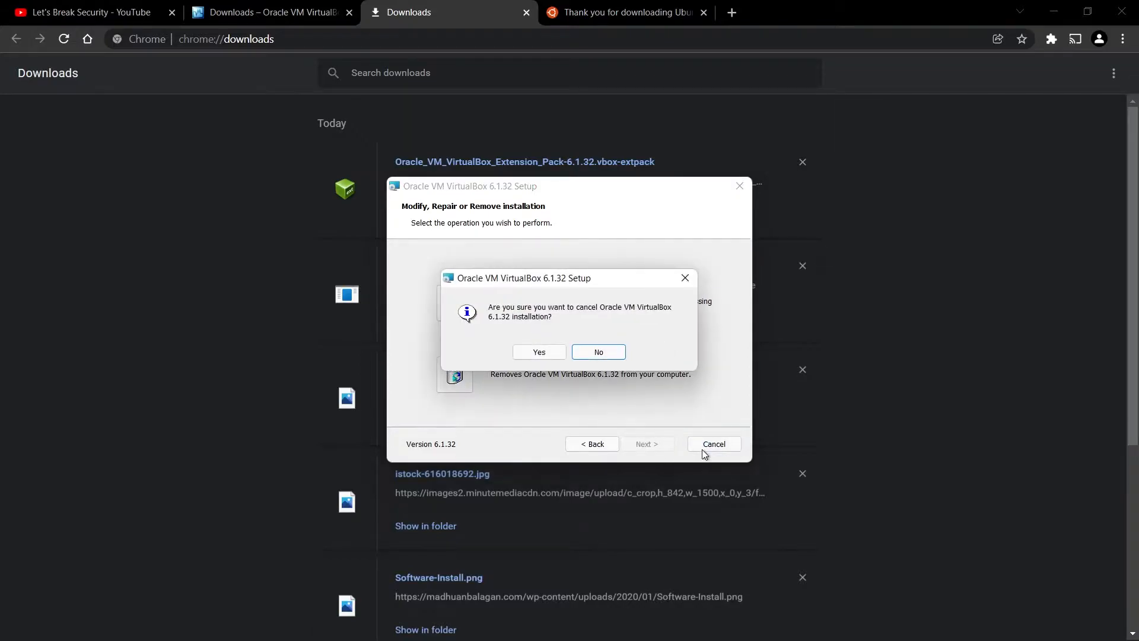
click(552, 355)
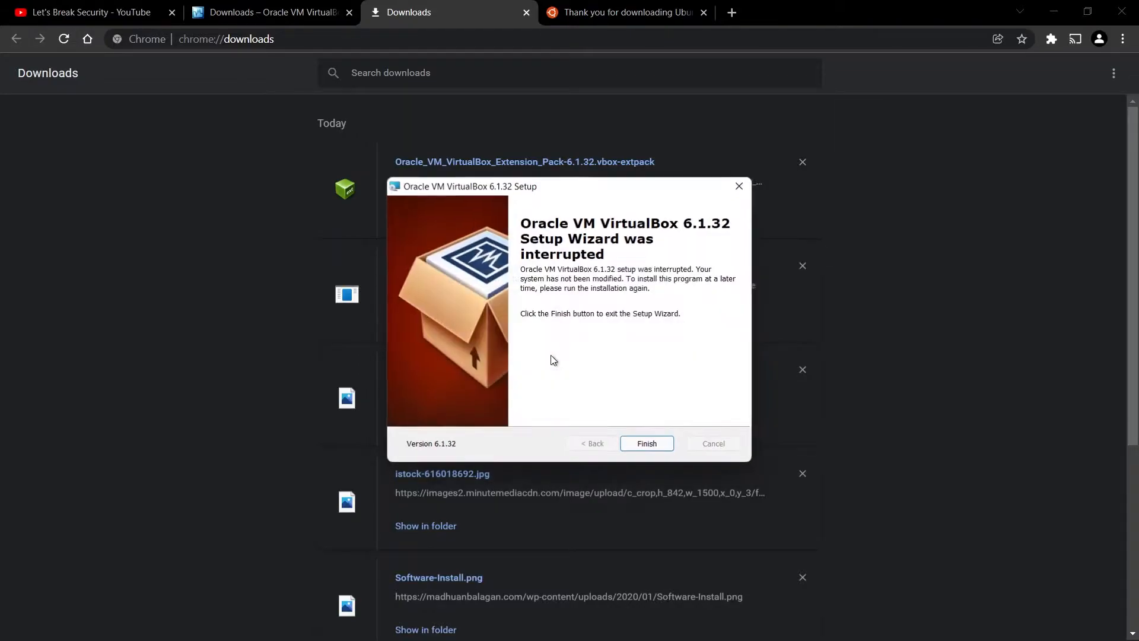
click(663, 446)
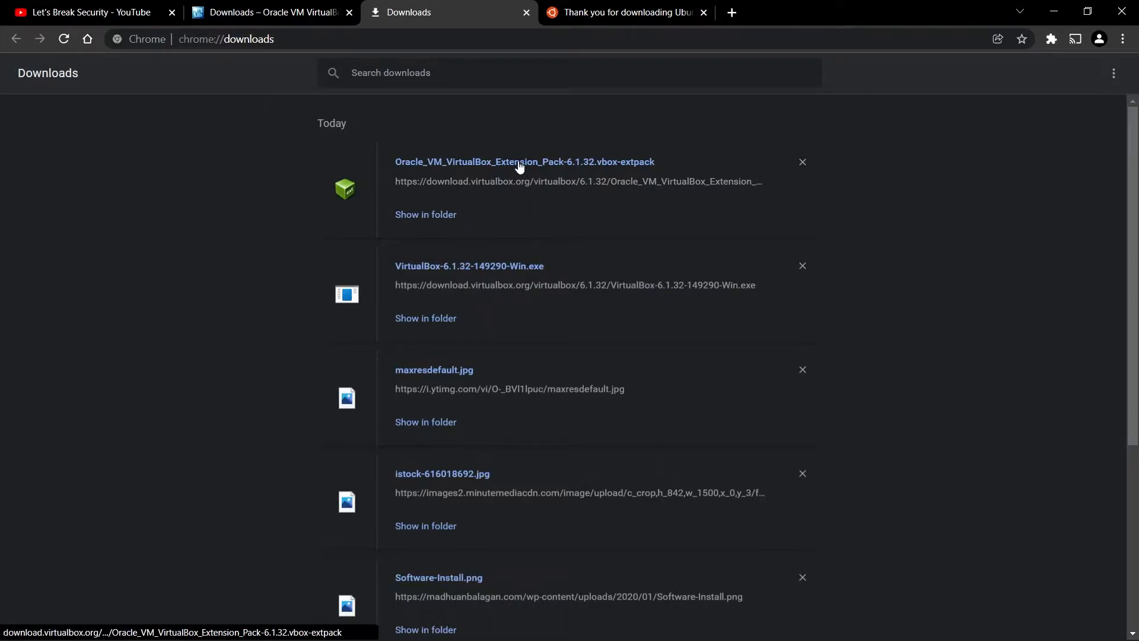
Step: Reinstall Oracle_VM_VirtualBox_Extension_Pack-6.1.32.vbox-extpack from its download folder, accept the license, and close VirtualBox Manager
click(426, 214)
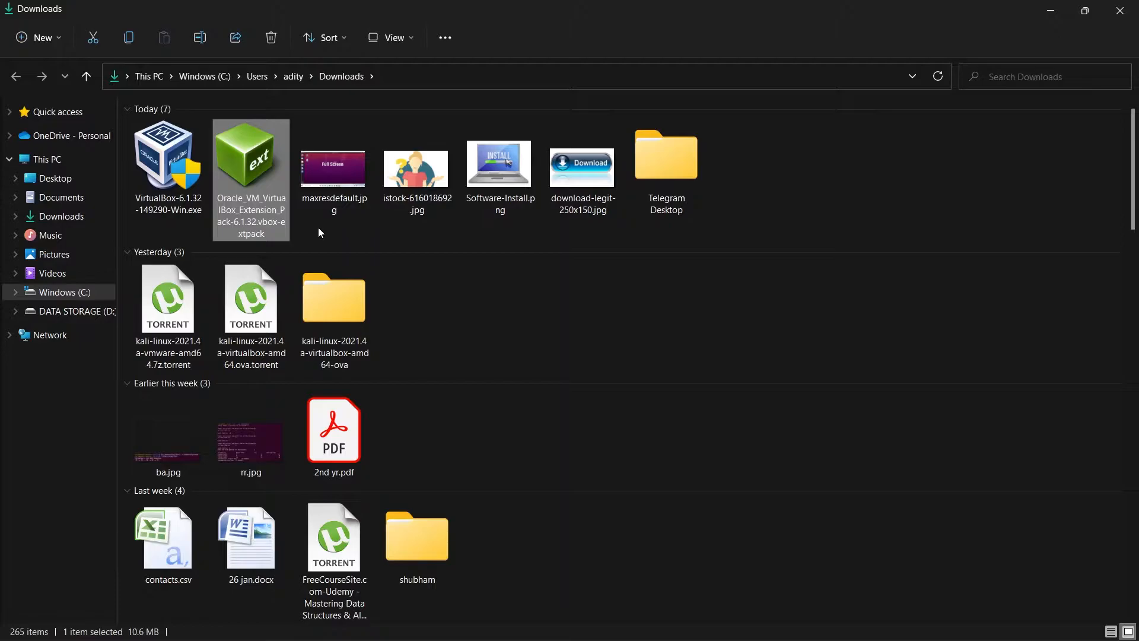
double_click(248, 165)
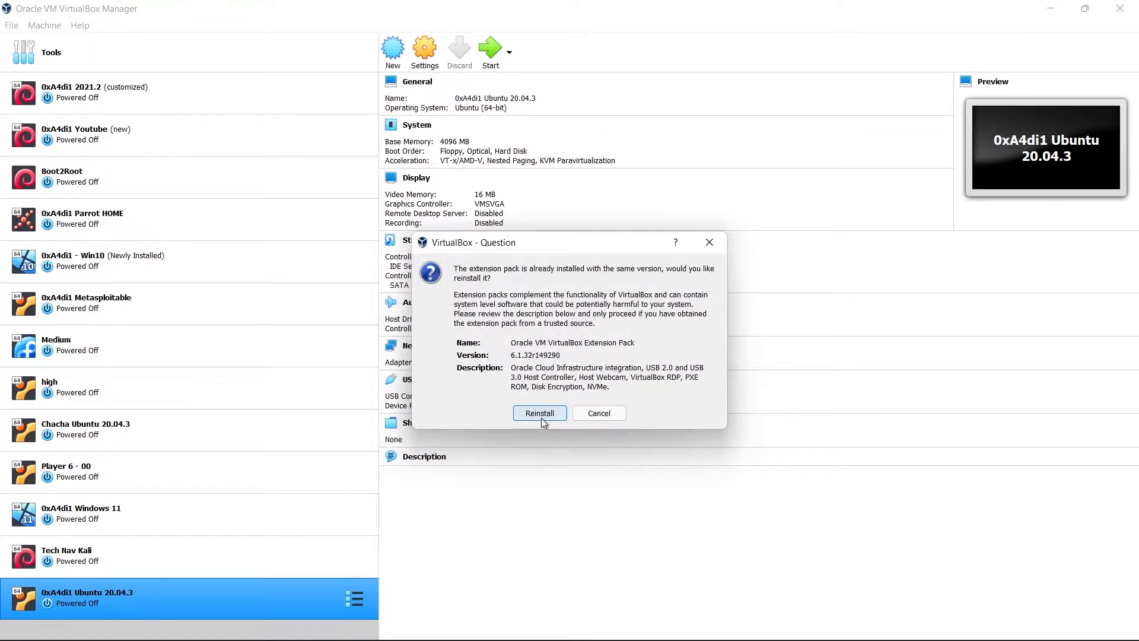
click(541, 418)
scroll(610, 388, down, 5)
scroll(611, 388, down, 20)
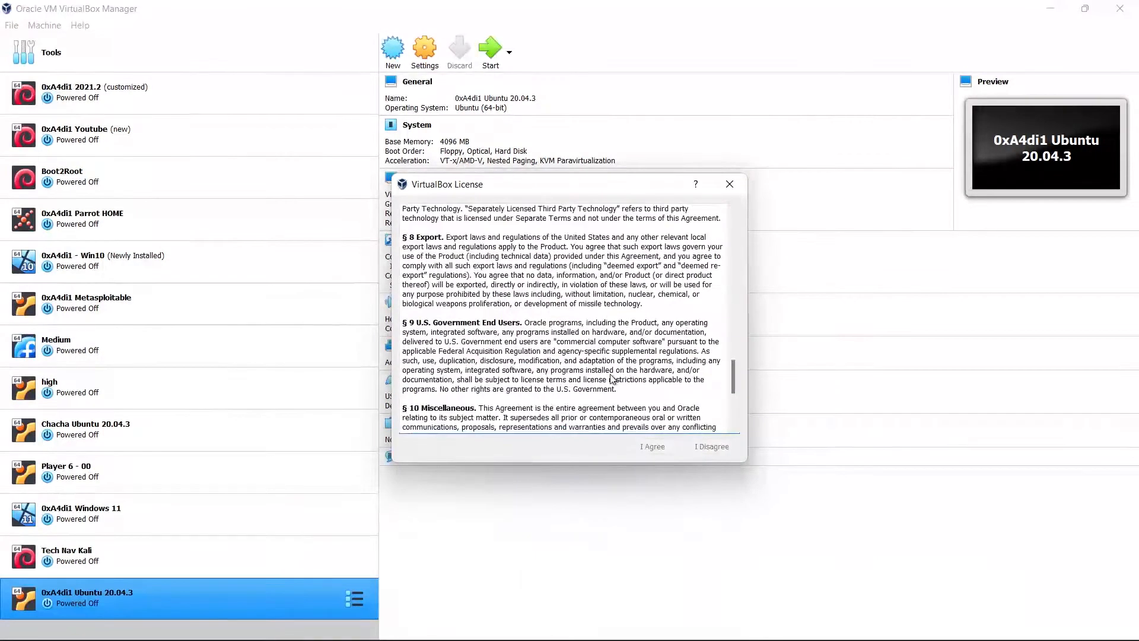
click(651, 448)
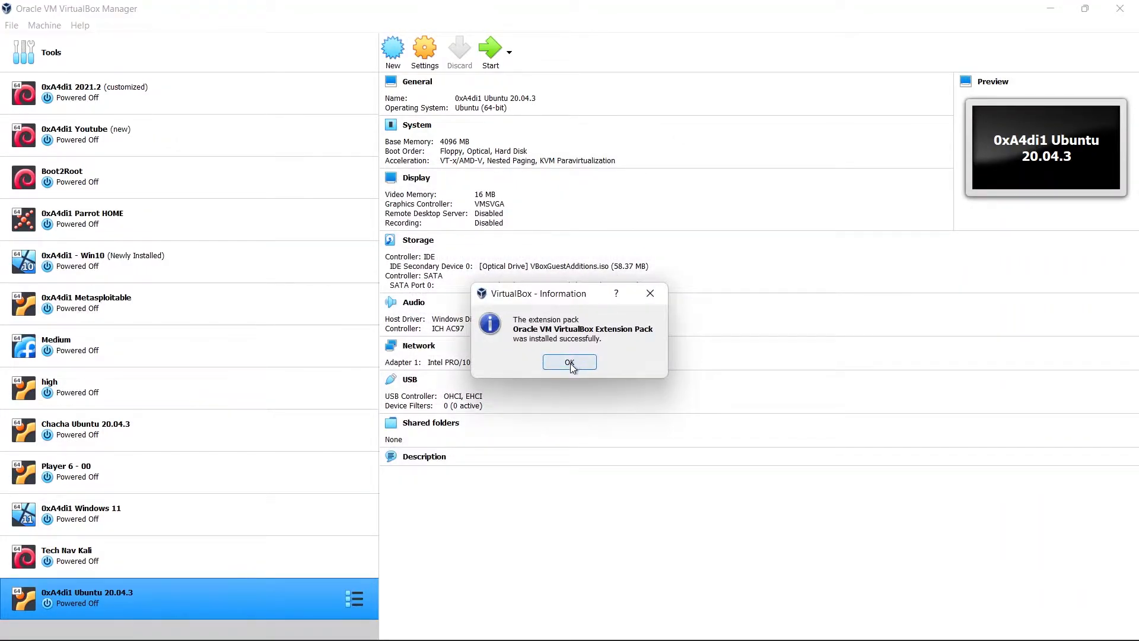
click(570, 362)
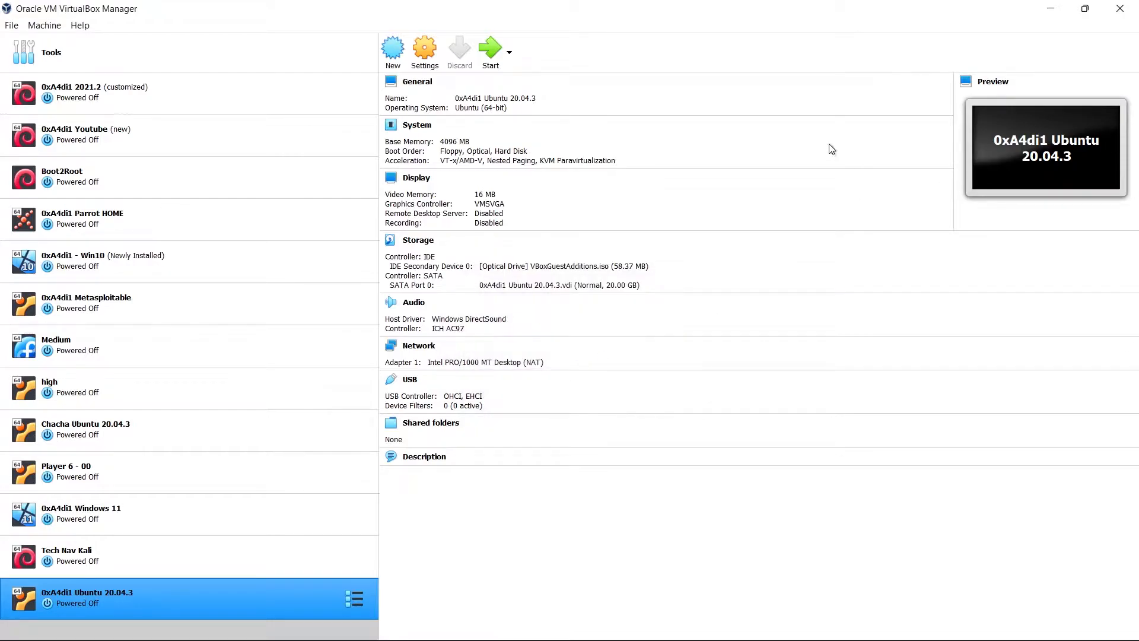
click(1121, 8)
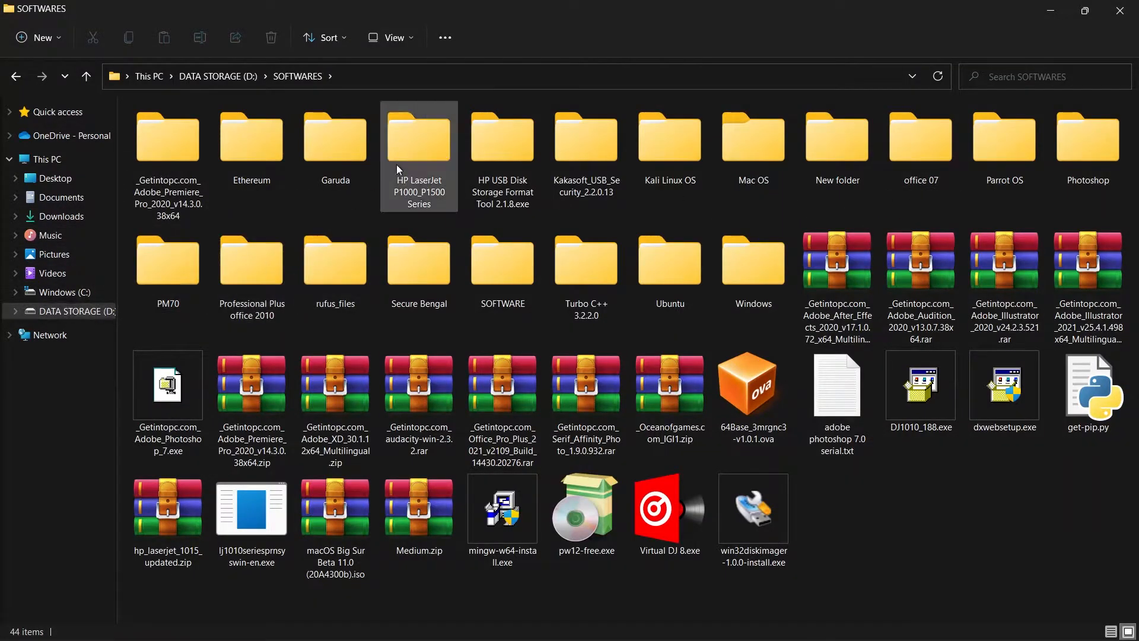
Step: Locate ubuntu-20.04.3-desktop-amd64.iso in the Ubuntu folder under SOFTWARES and close the file window
double_click(678, 273)
click(198, 161)
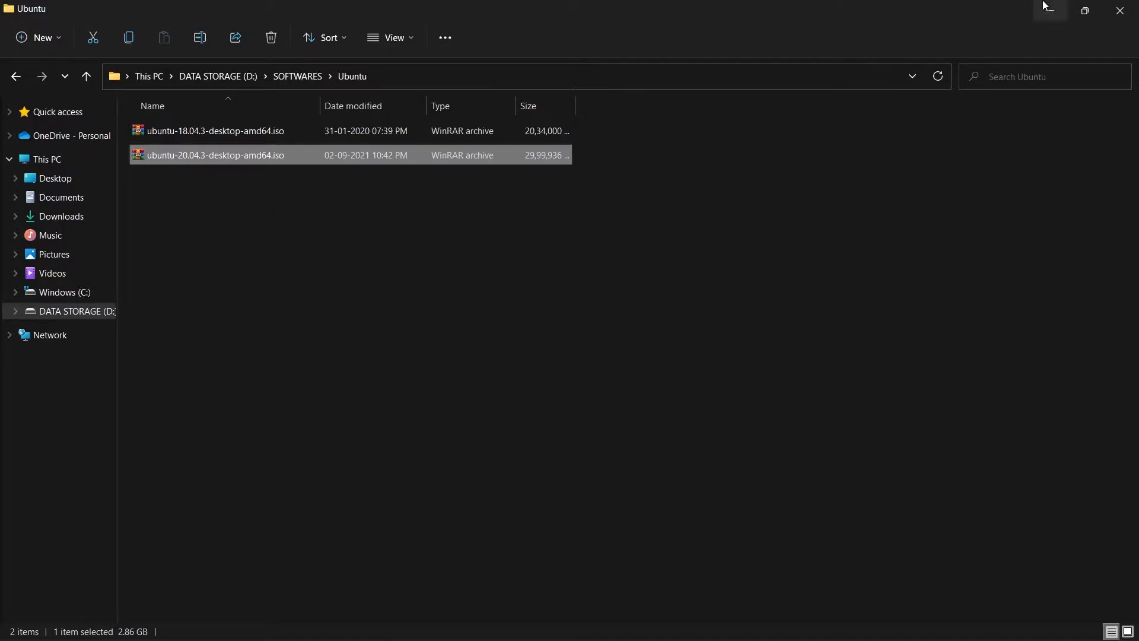
click(1114, 13)
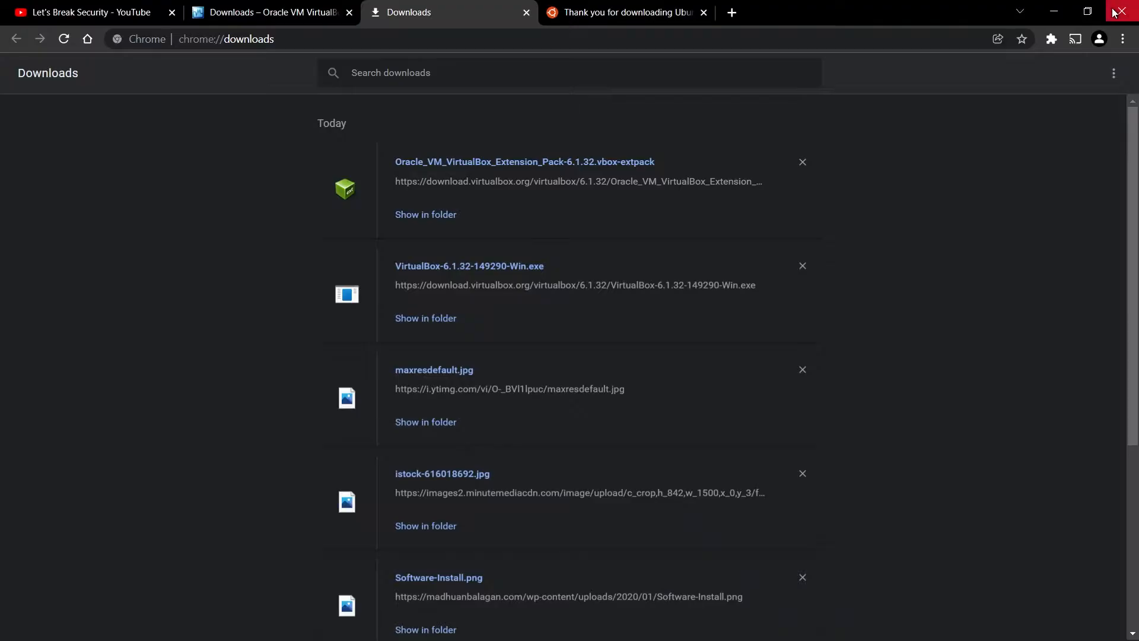
Step: Leave the browser for the desktop and launch Oracle VM VirtualBox
click(1054, 11)
right_click(468, 88)
click(479, 152)
double_click(157, 356)
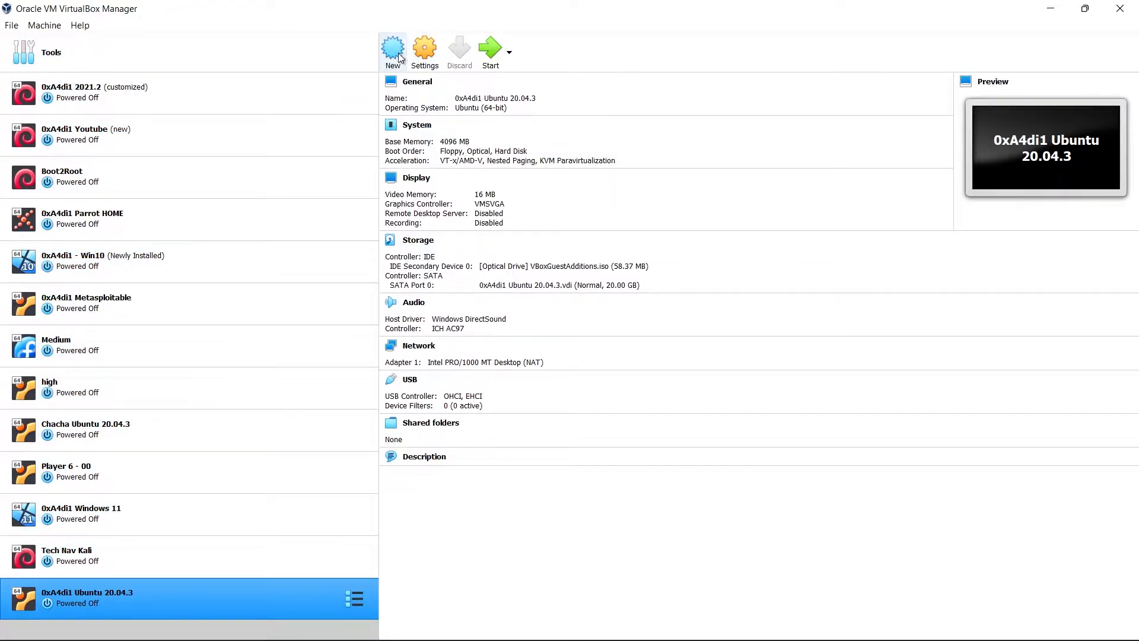
Step: Start creating a new virtual machine and name it "Ubuntu Youtube"
click(11, 26)
click(36, 26)
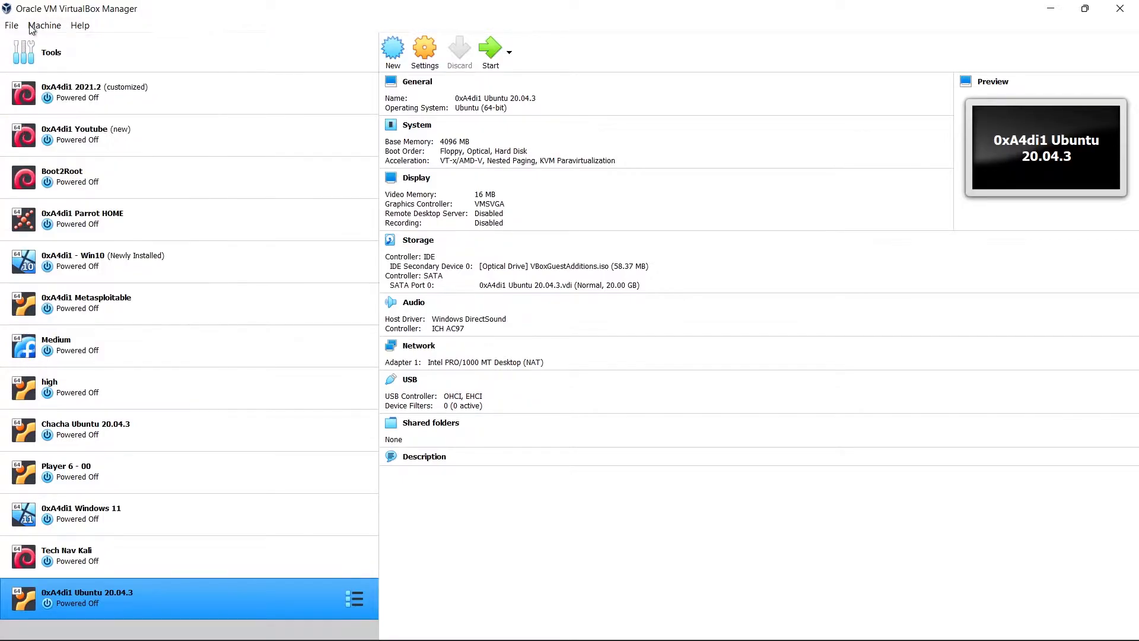
click(37, 25)
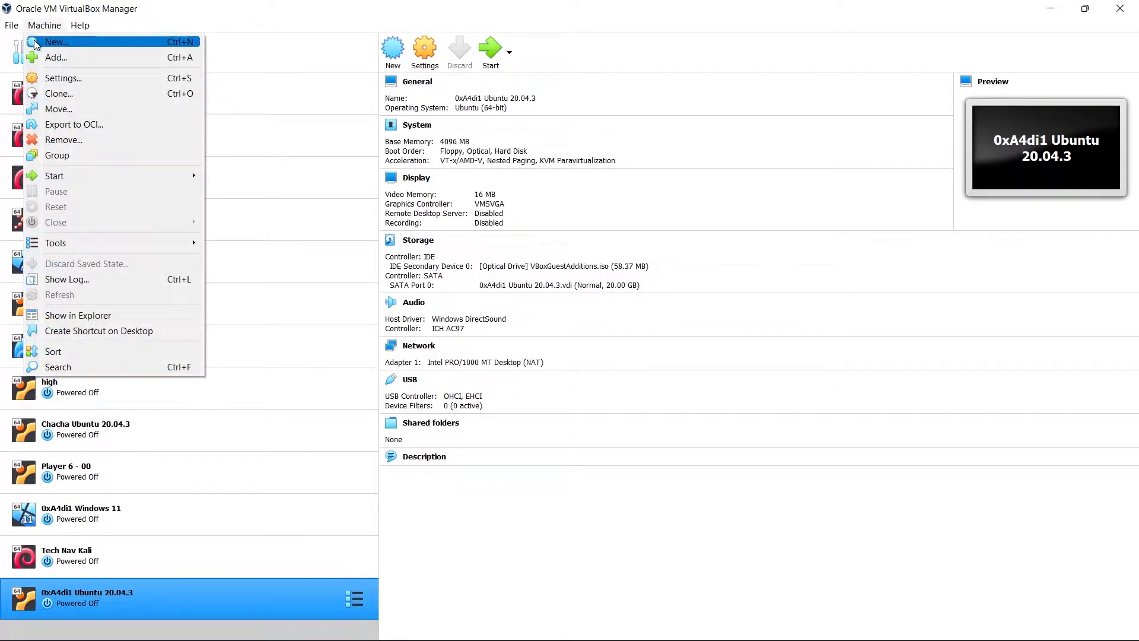
click(37, 43)
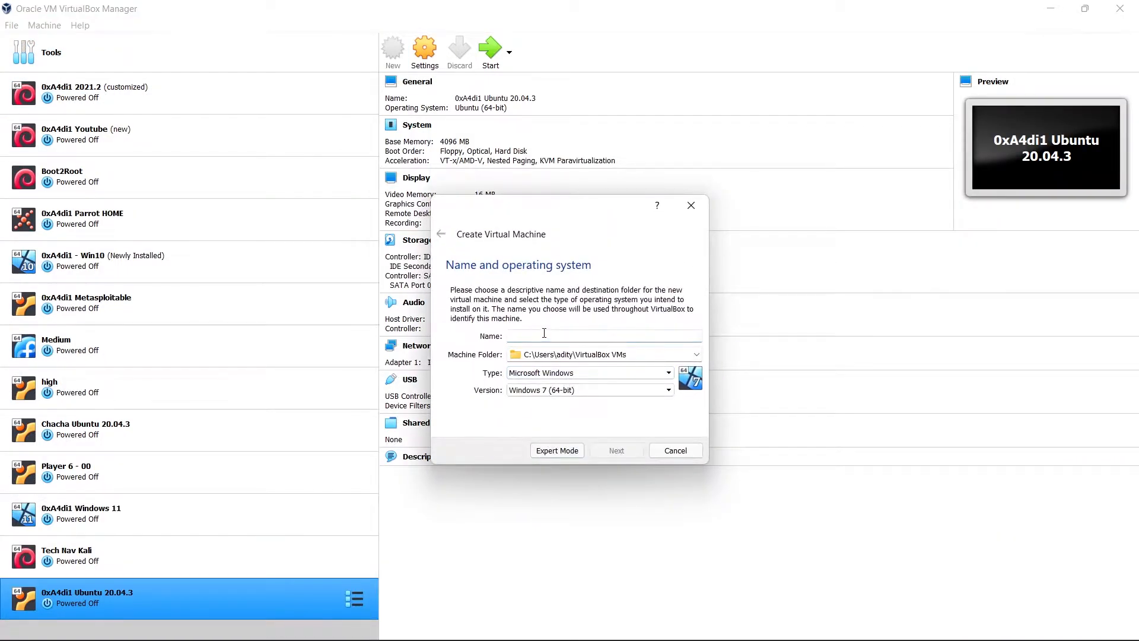
text(Ubunt)
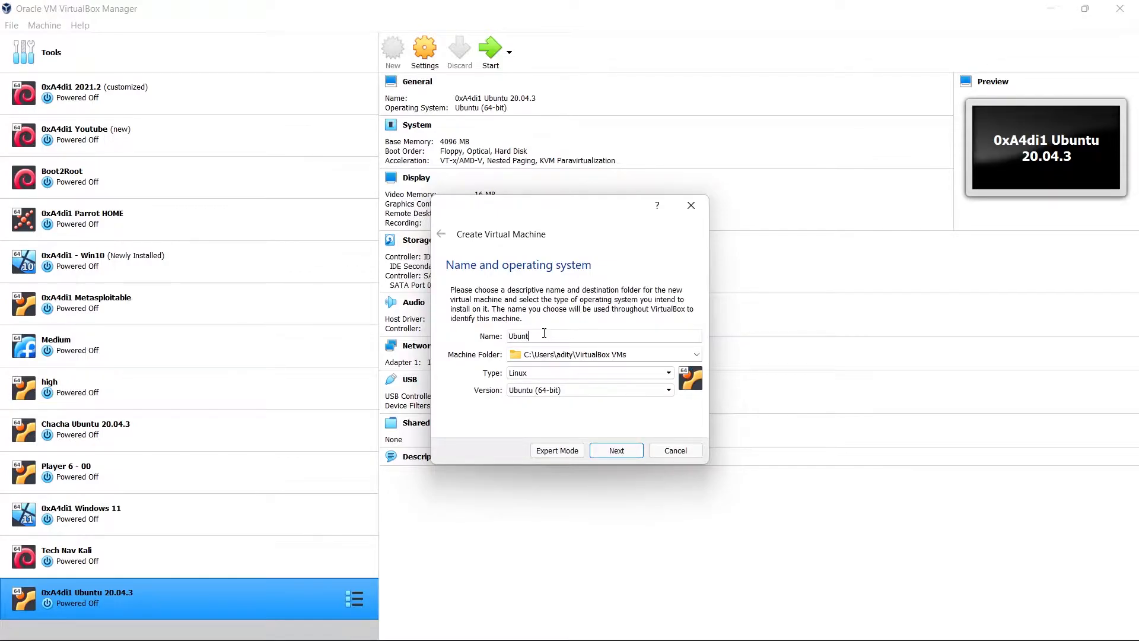
text(u Youtube)
Step: Set the new machine's folder to VirtualBox VMs on the DATA STORAGE (D:) drive
click(698, 351)
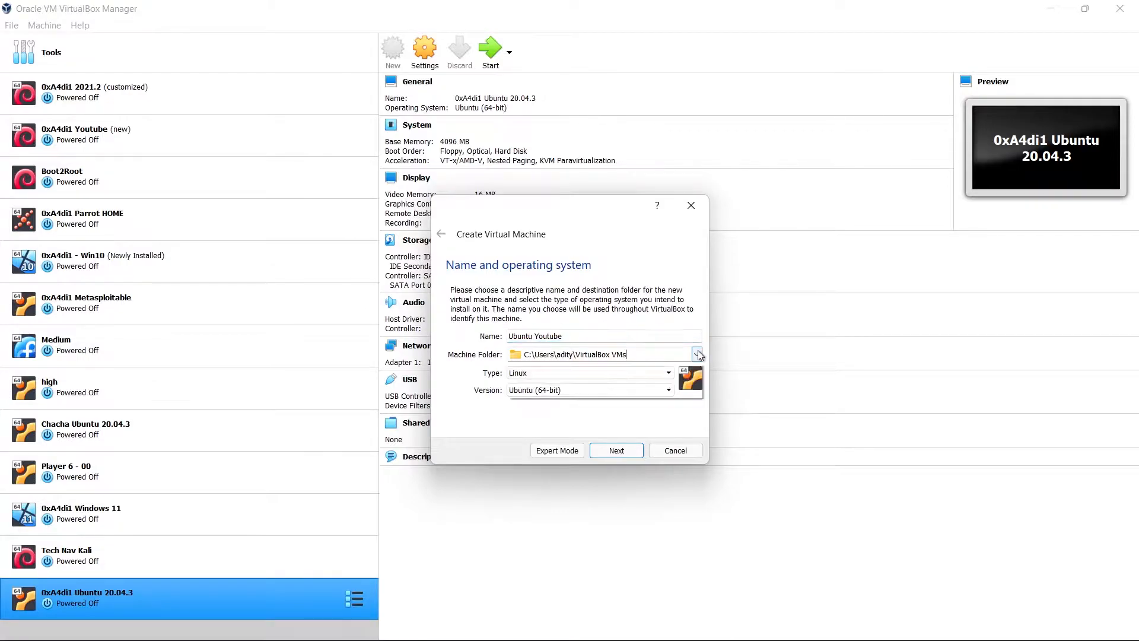
click(547, 381)
scroll(492, 451, down, 1)
click(494, 468)
scroll(653, 382, down, 8)
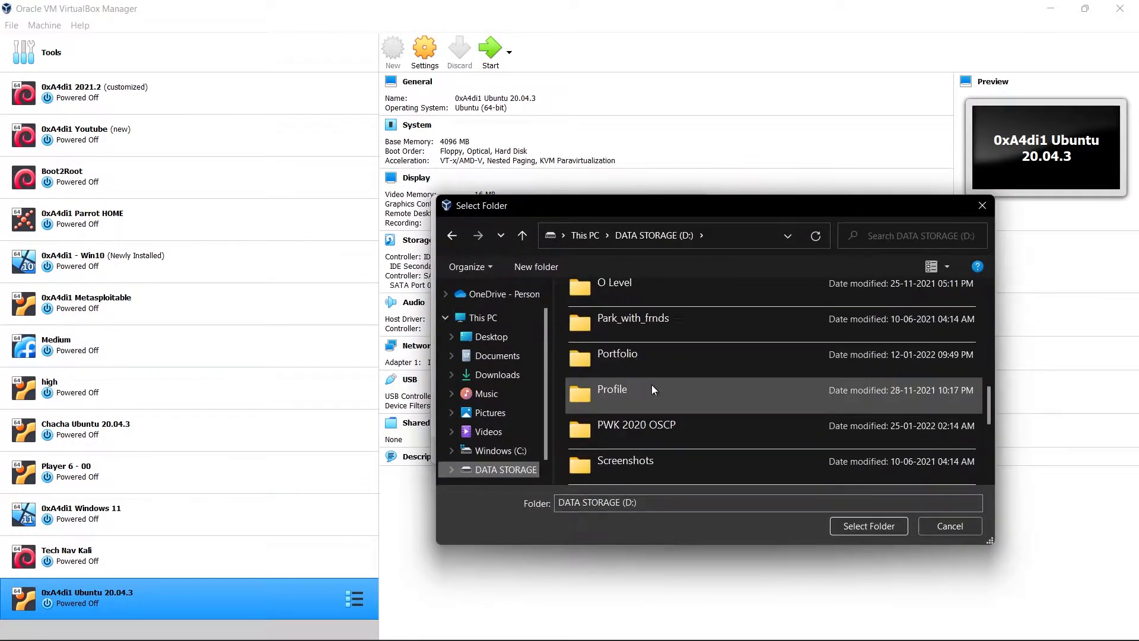
double_click(647, 394)
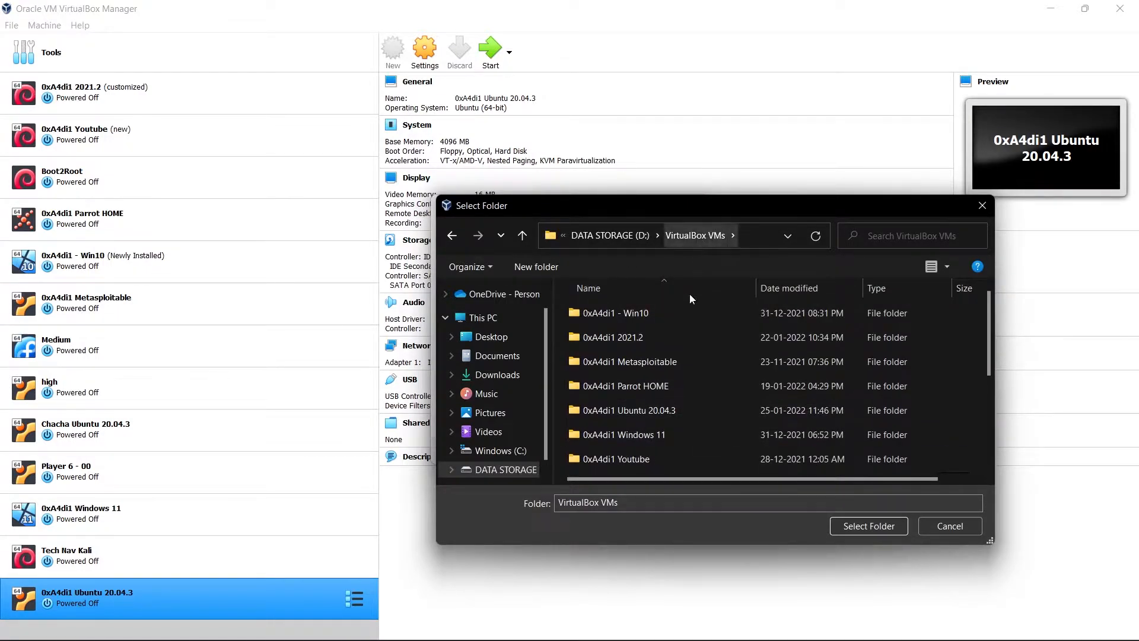
scroll(812, 418, down, 3)
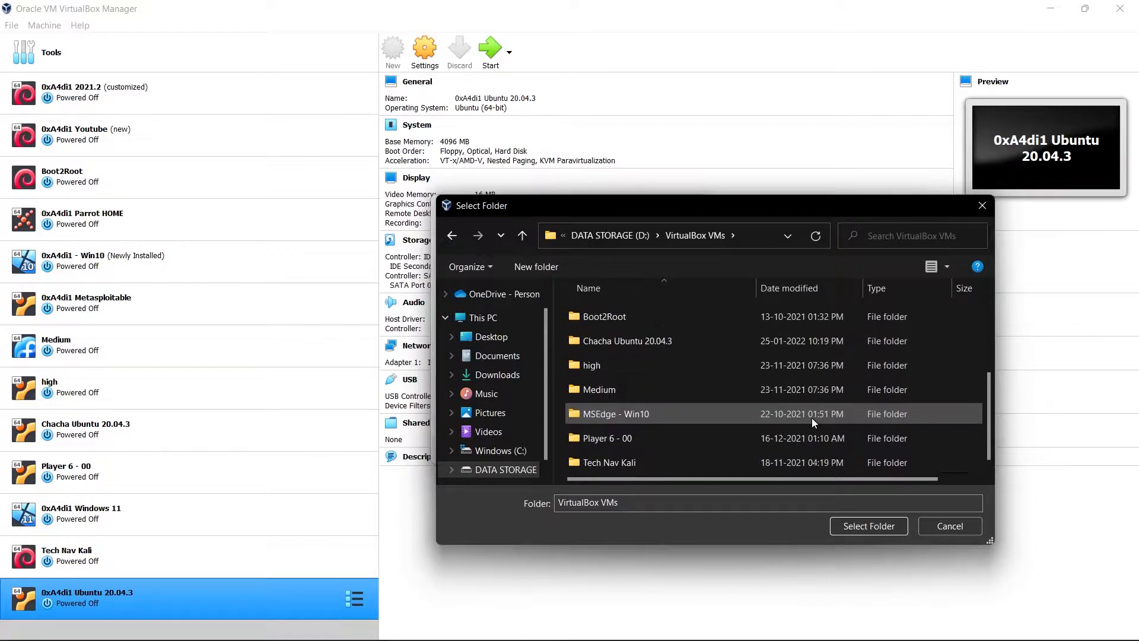
scroll(643, 457, up, 3)
scroll(687, 446, down, 3)
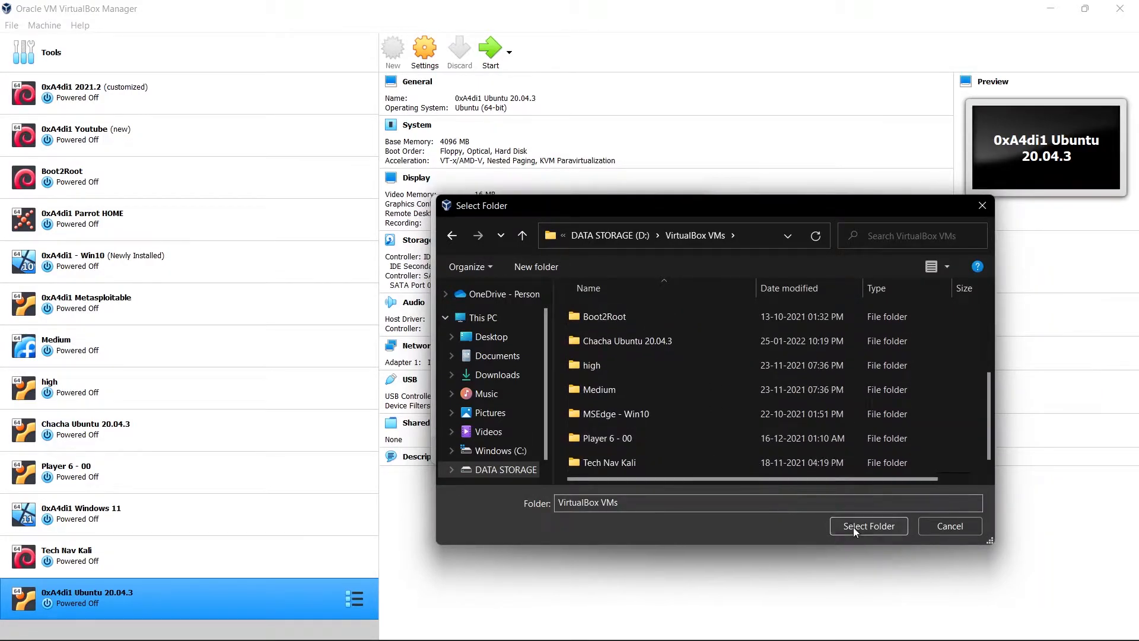
click(853, 527)
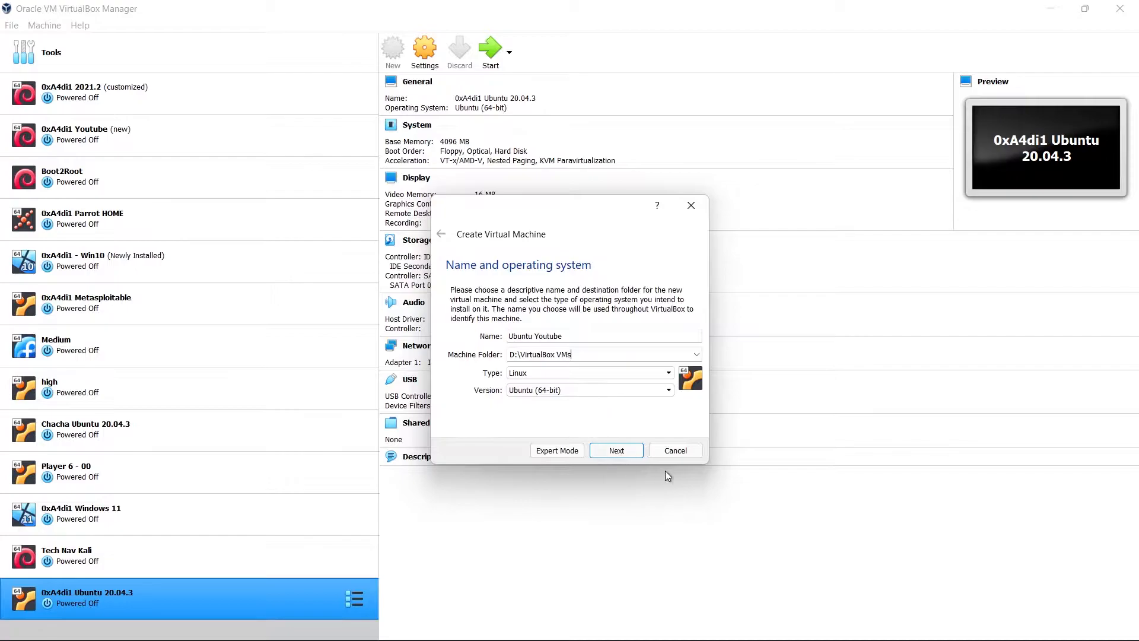
Step: Accept the Linux Ubuntu (64-bit) system and set the virtual machine's memory size to 4096 MB
click(620, 450)
double_click(666, 336)
text(4096)
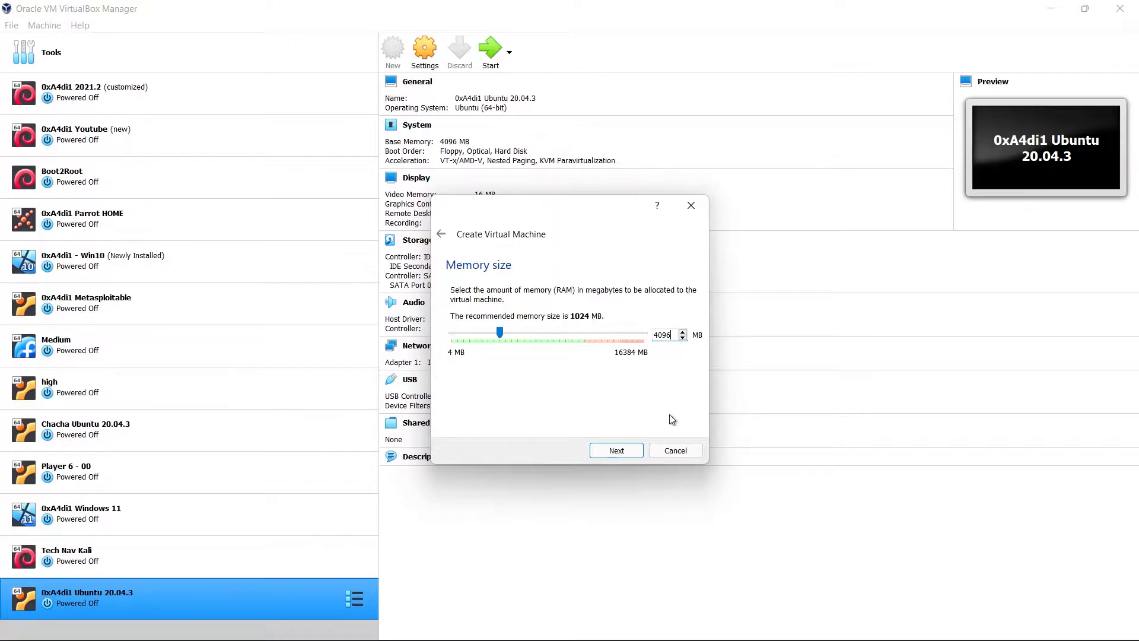
click(612, 456)
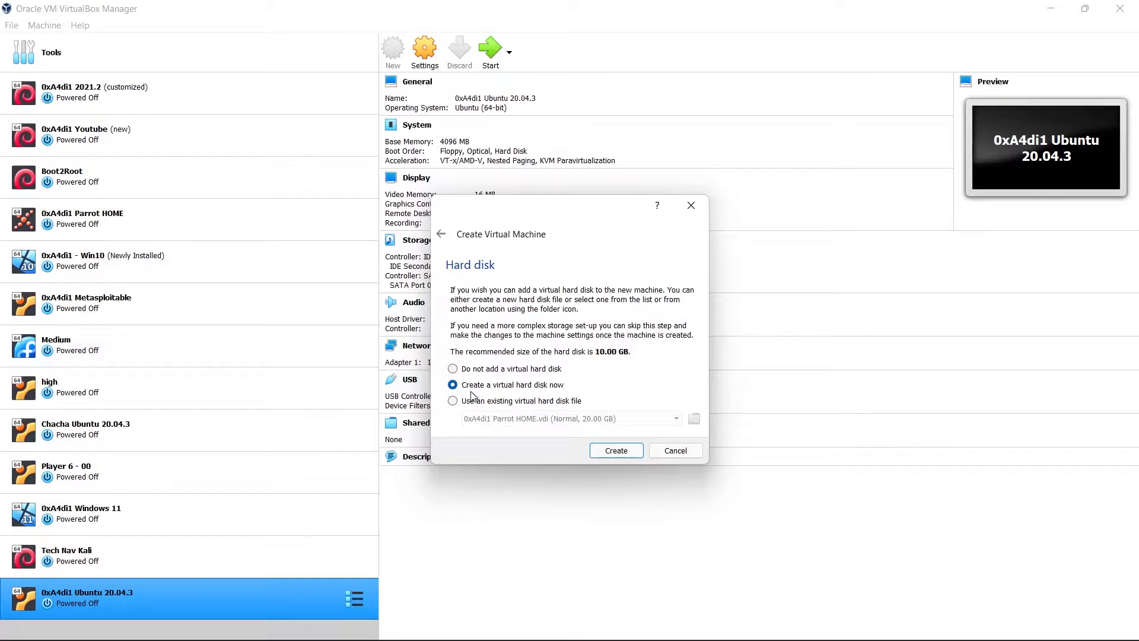
Step: Create a dynamically allocated 20 GB VDI virtual hard disk for the Ubuntu Youtube machine
click(621, 453)
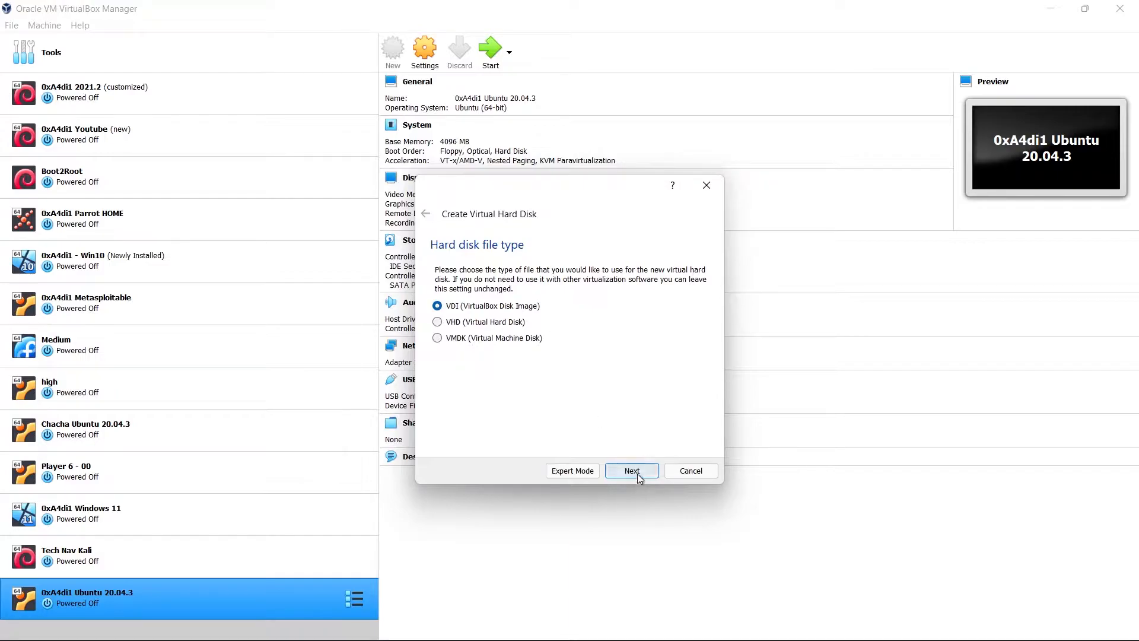
click(619, 472)
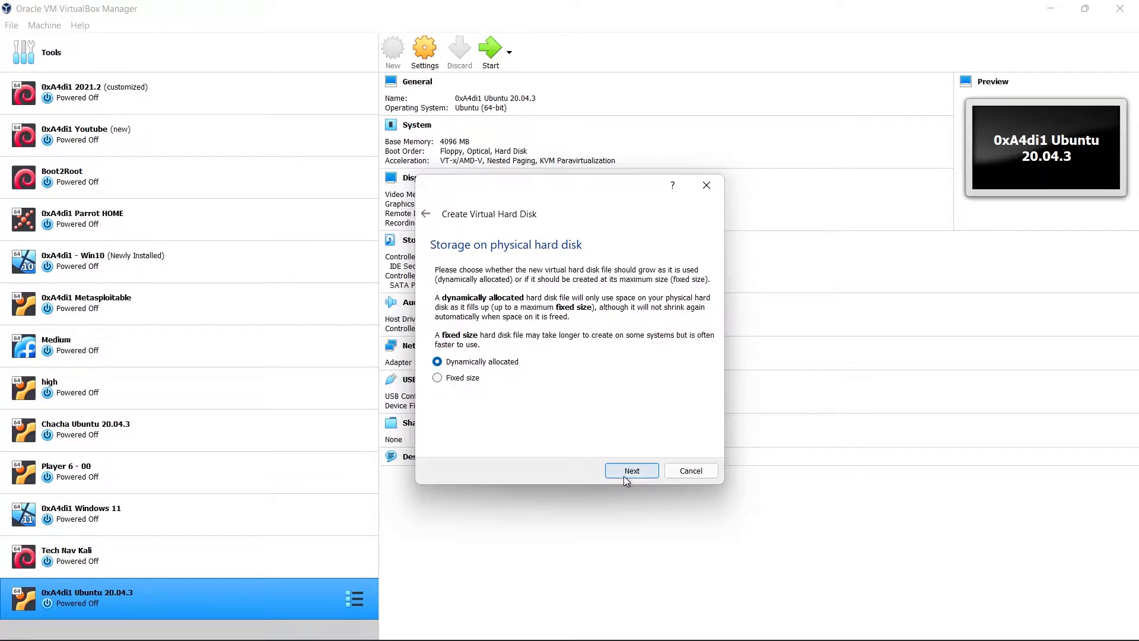
click(624, 475)
click(687, 344)
key(Delete)
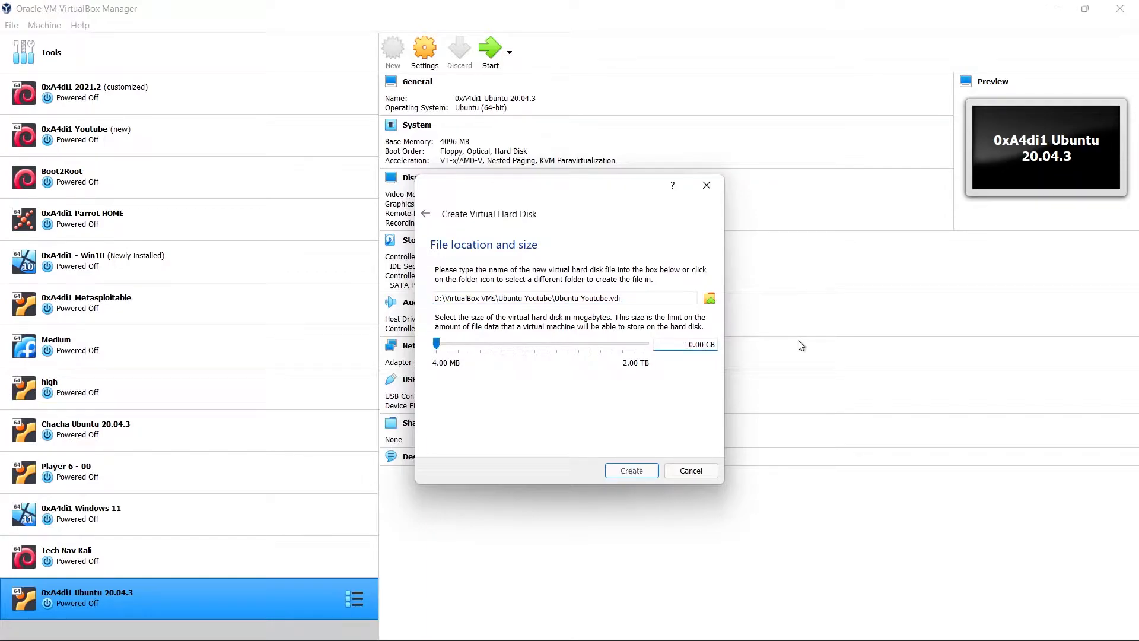
text(2)
click(613, 475)
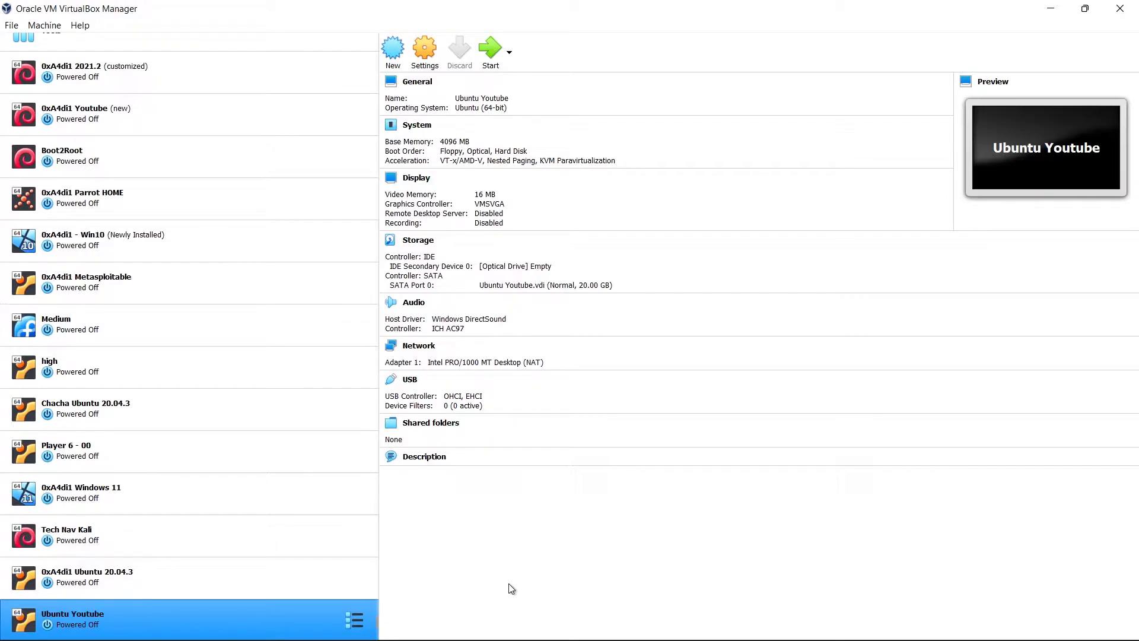
Step: Move the Ubuntu Youtube machine to first place in the machine list and keep it selected
drag(267, 603, 50, 68)
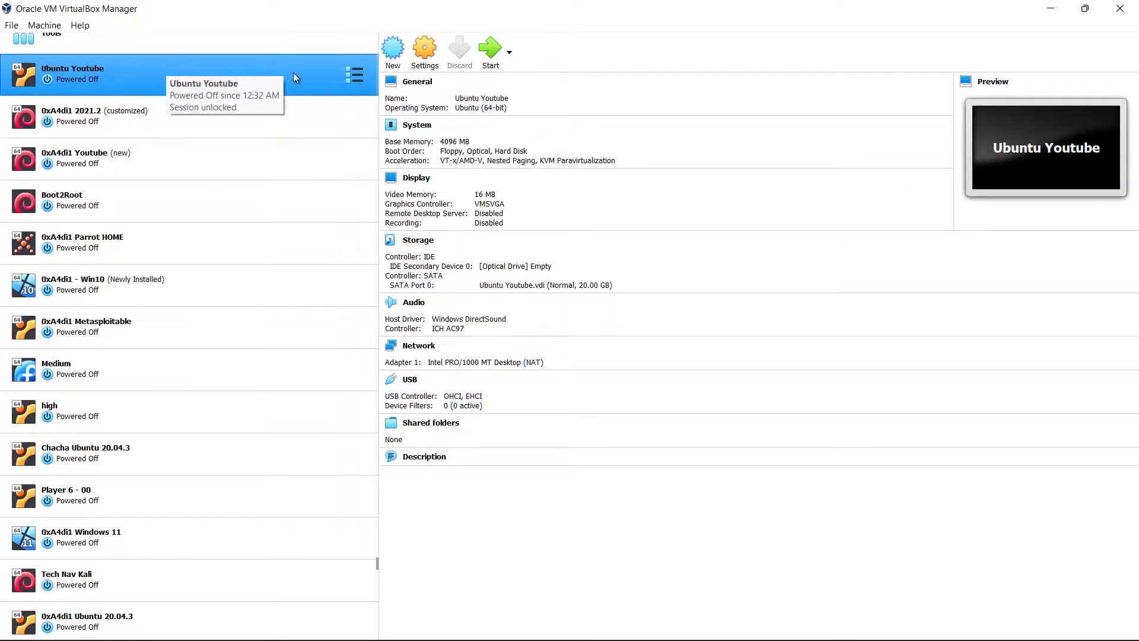
click(273, 176)
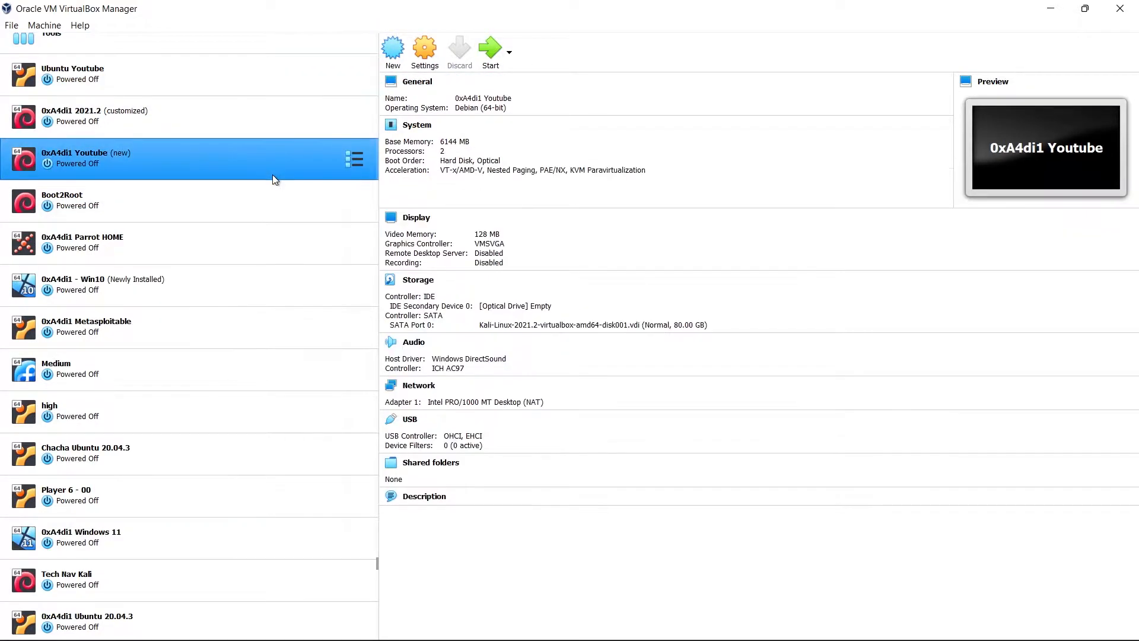
click(257, 278)
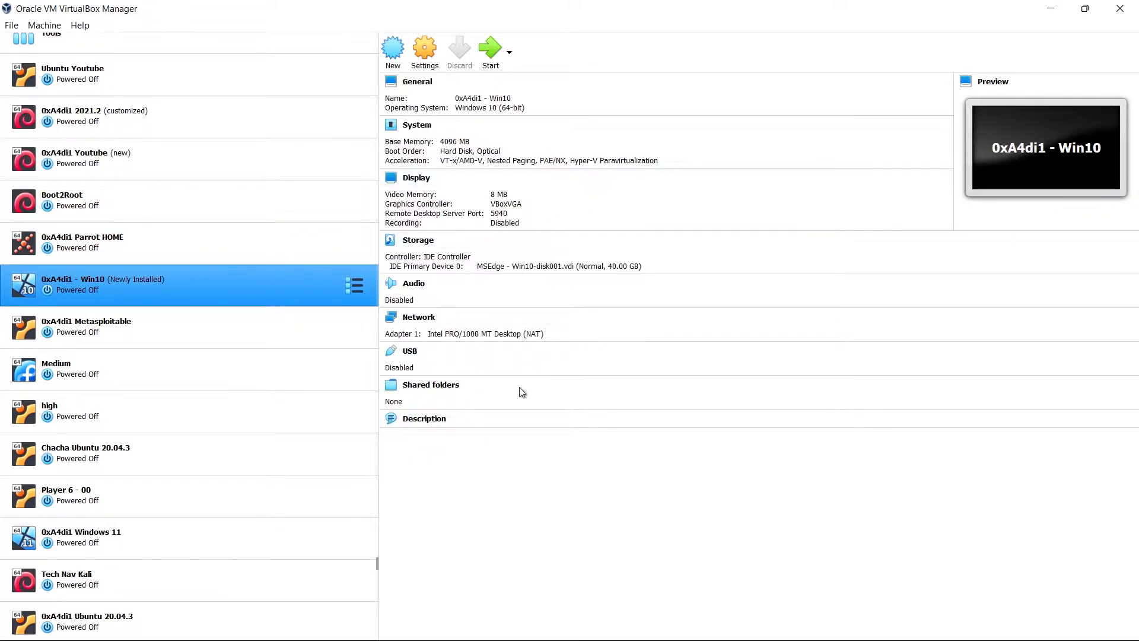
click(143, 71)
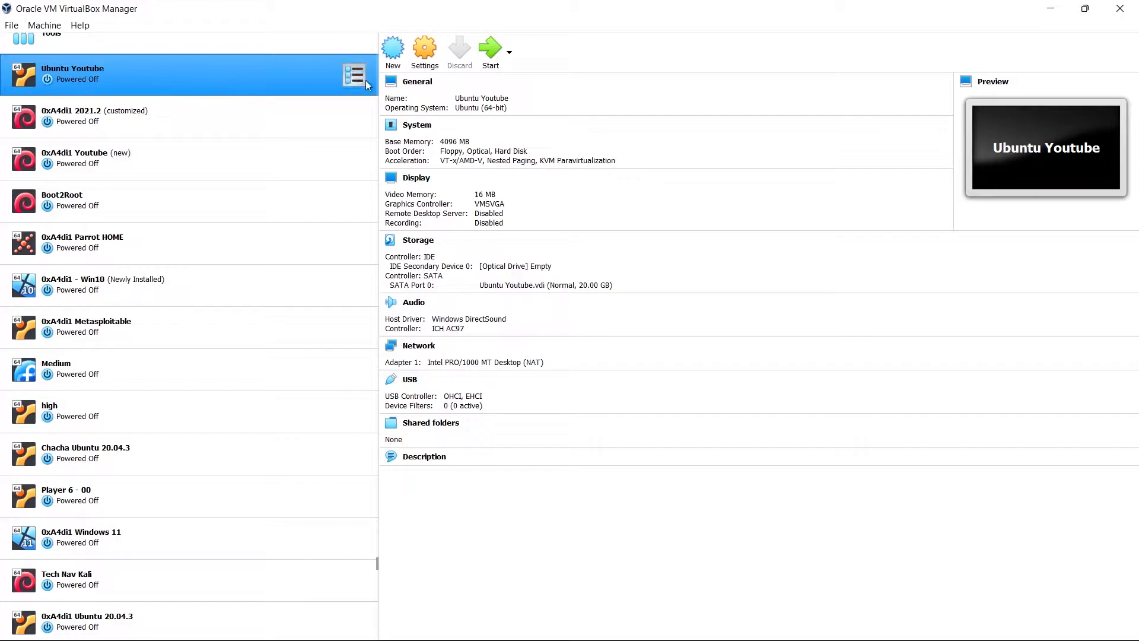
Step: Set both the shared clipboard and drag'n'drop of the Ubuntu Youtube machine to Bidirectional
click(425, 54)
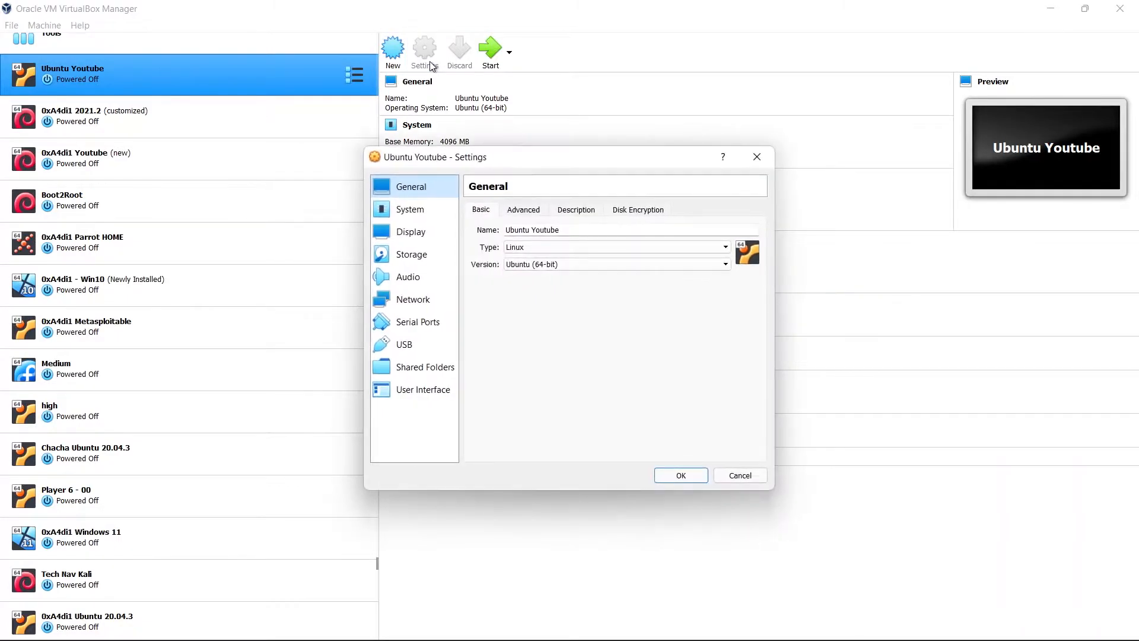
click(527, 212)
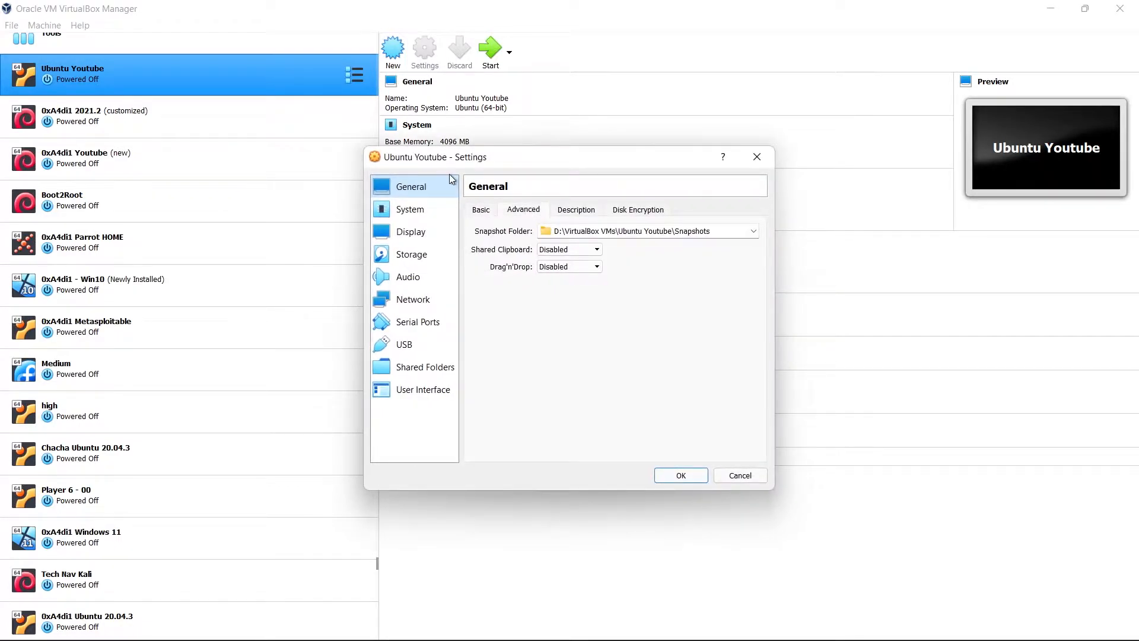
click(555, 251)
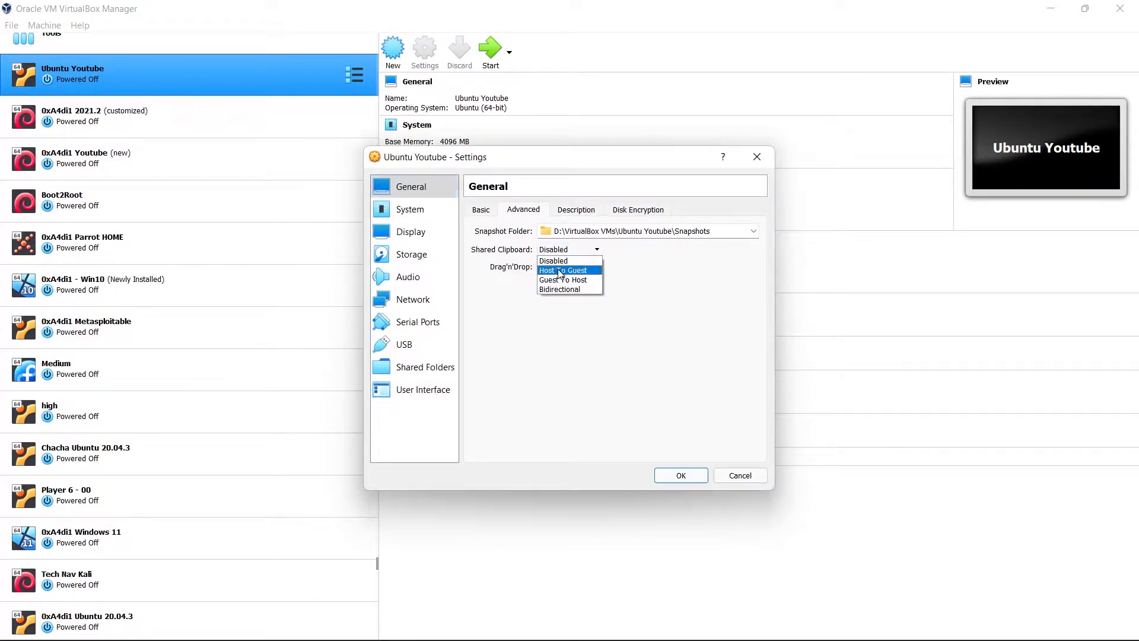
click(557, 287)
click(554, 267)
click(552, 307)
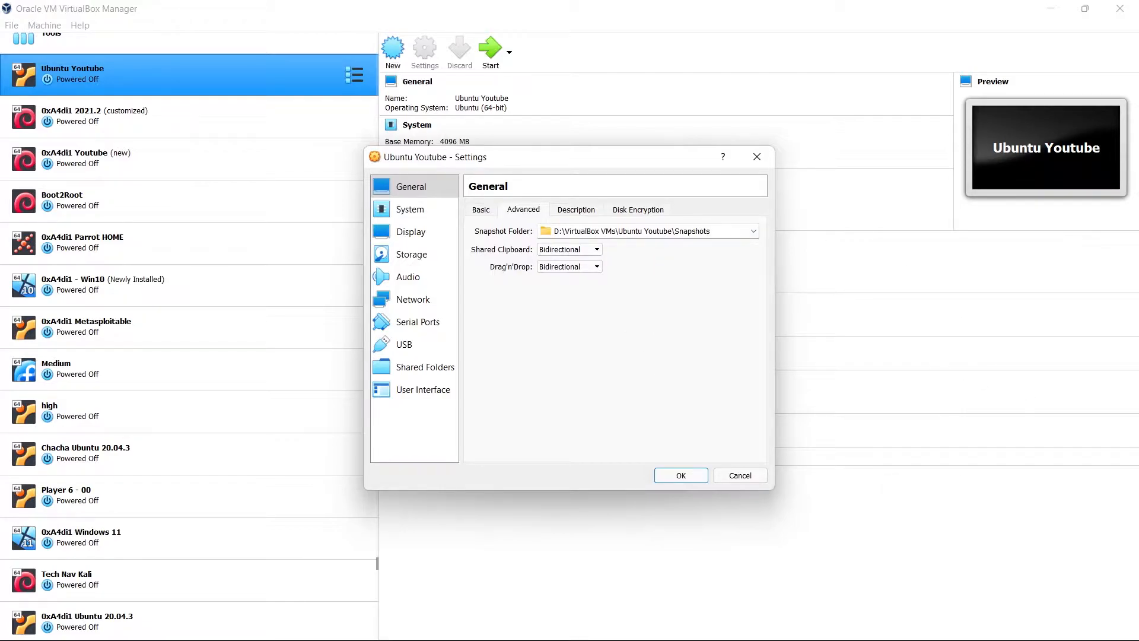
Step: Examine the machine's description, disk encryption, motherboard, processor and display settings
click(584, 211)
click(653, 213)
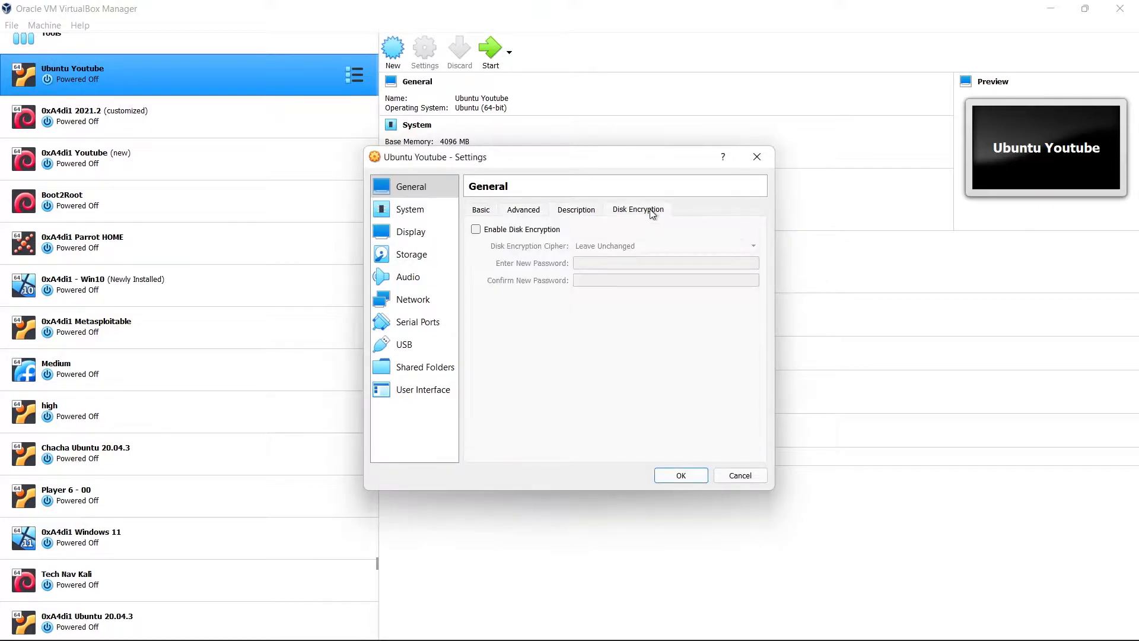
click(522, 212)
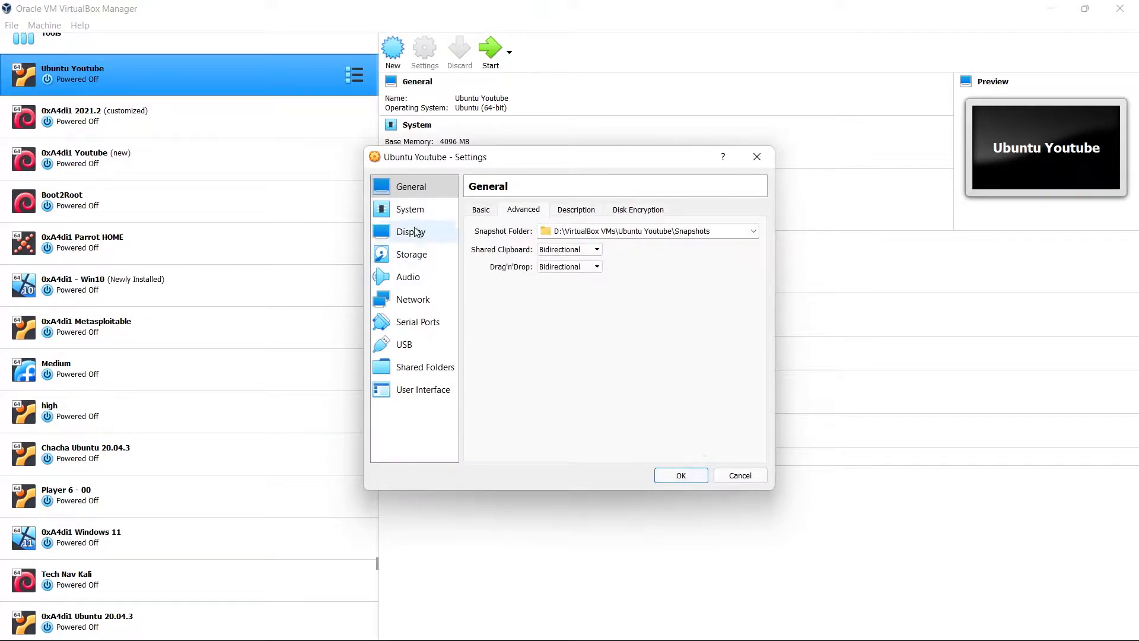
click(410, 210)
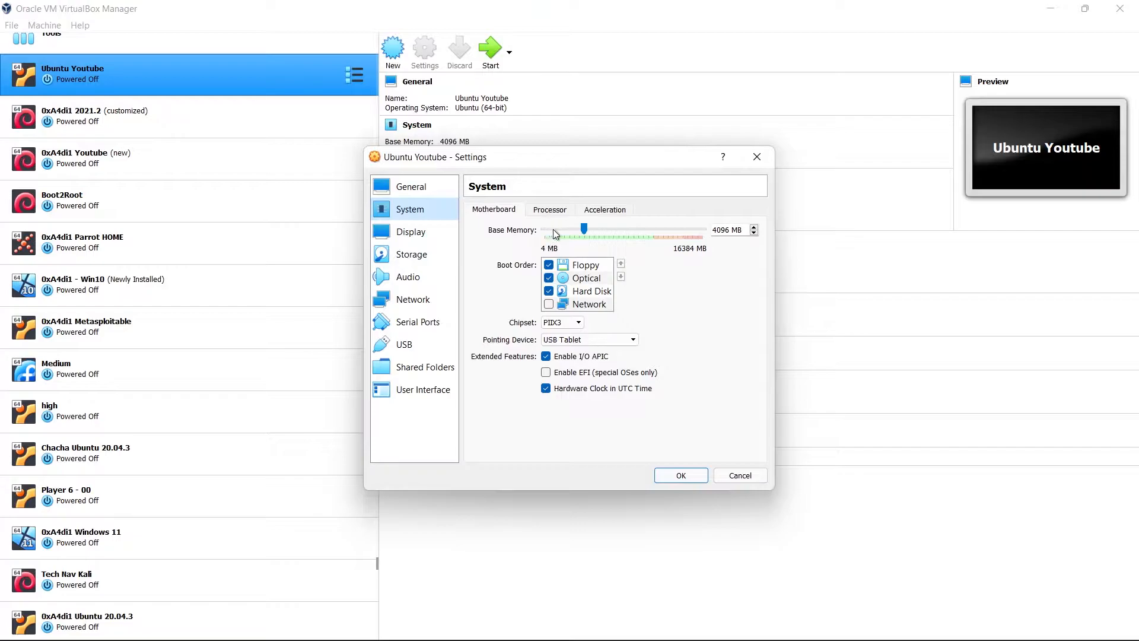
click(560, 213)
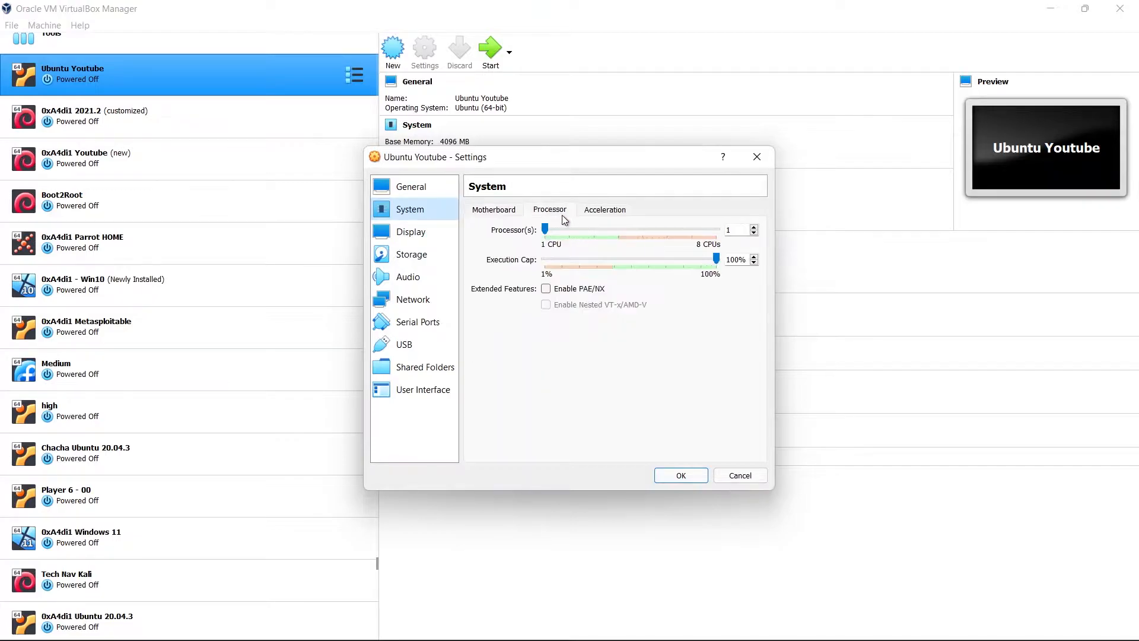
click(433, 231)
Step: Attach ubuntu-20.04.3-desktop-amd64.iso from the SOFTWARES > Ubuntu folder to the empty optical drive on the IDE controller
click(446, 257)
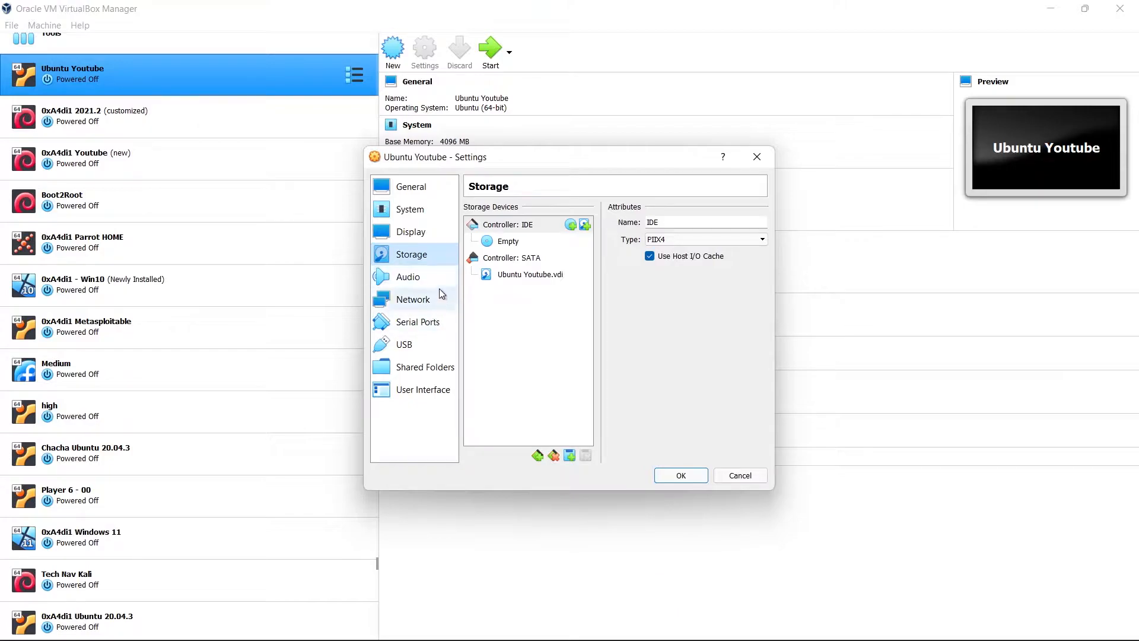
click(524, 244)
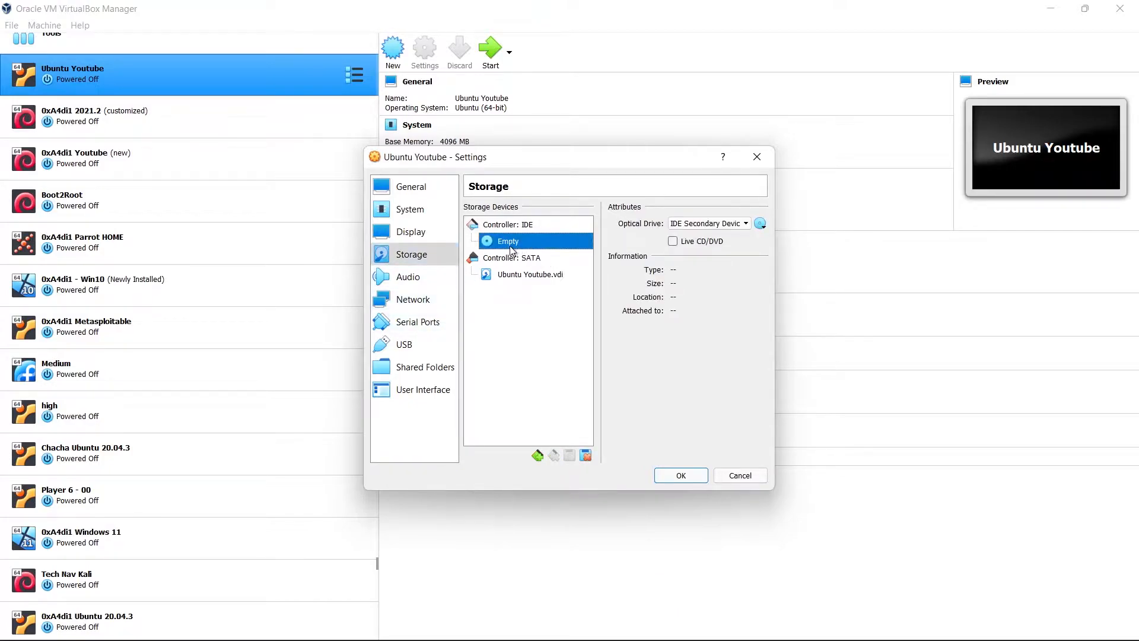
click(760, 225)
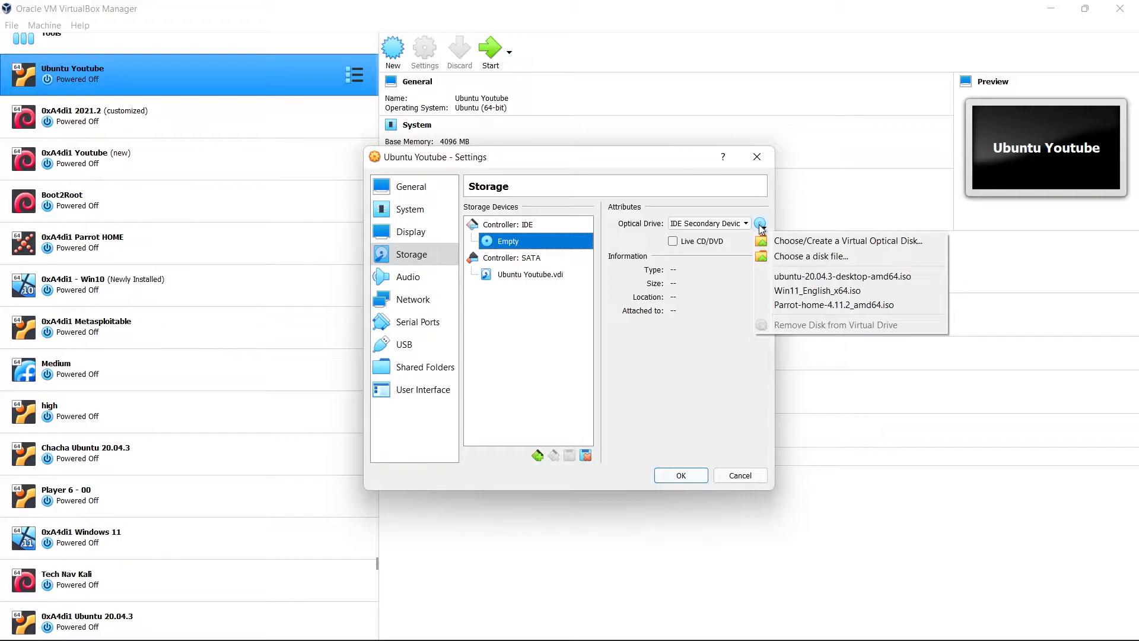
click(788, 259)
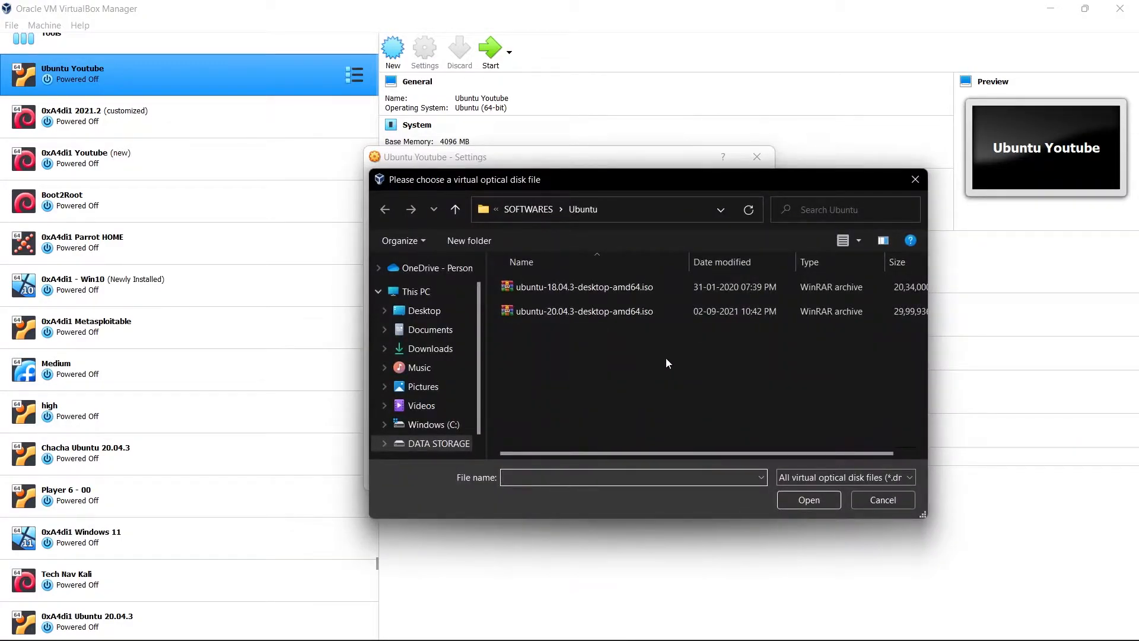
click(572, 315)
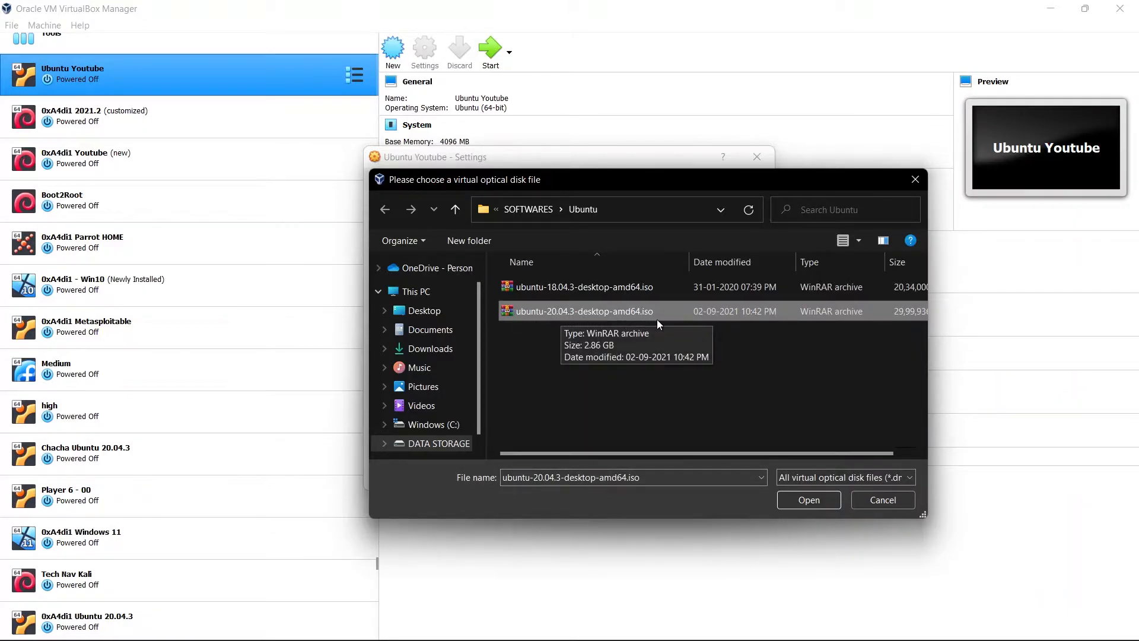
click(790, 501)
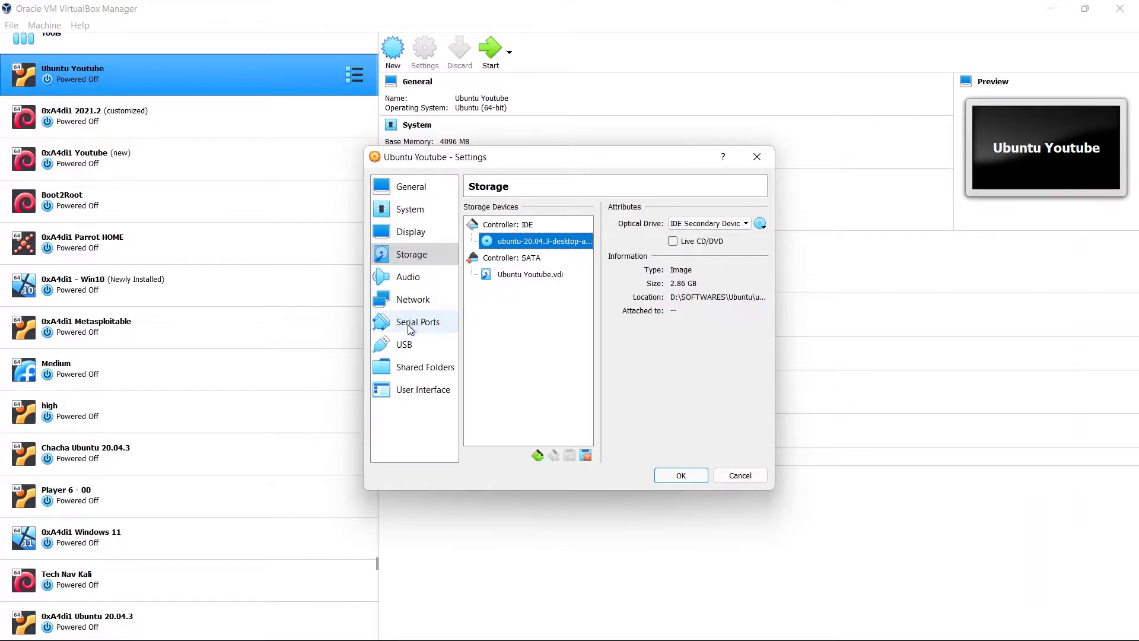
Step: Check the network, USB and serial port settings and save the machine's configuration
click(414, 304)
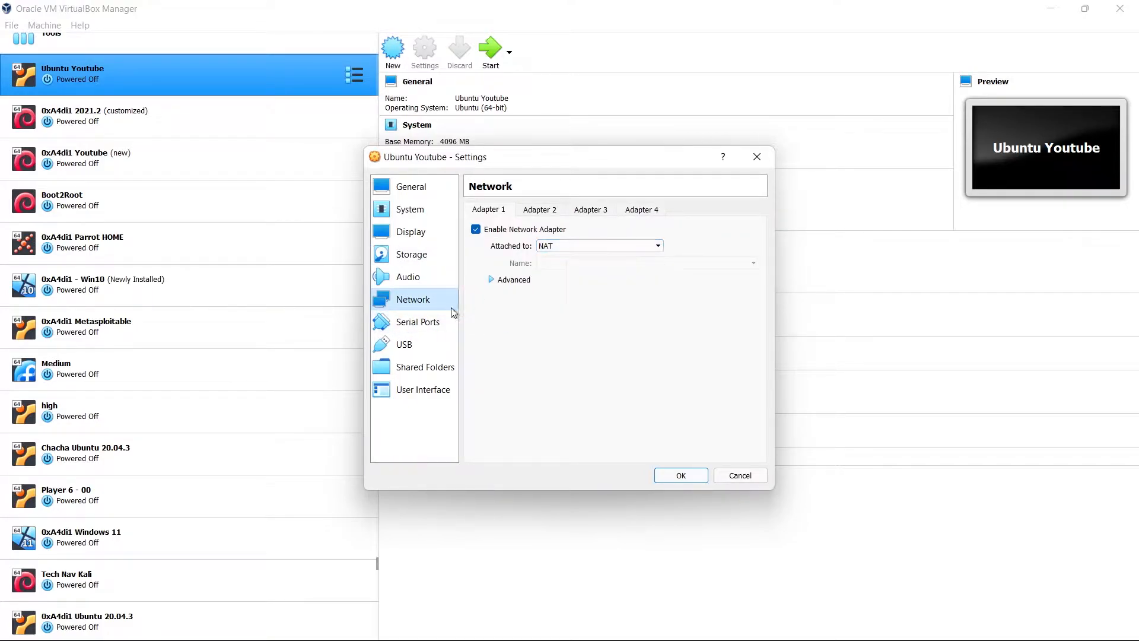
click(423, 336)
click(429, 324)
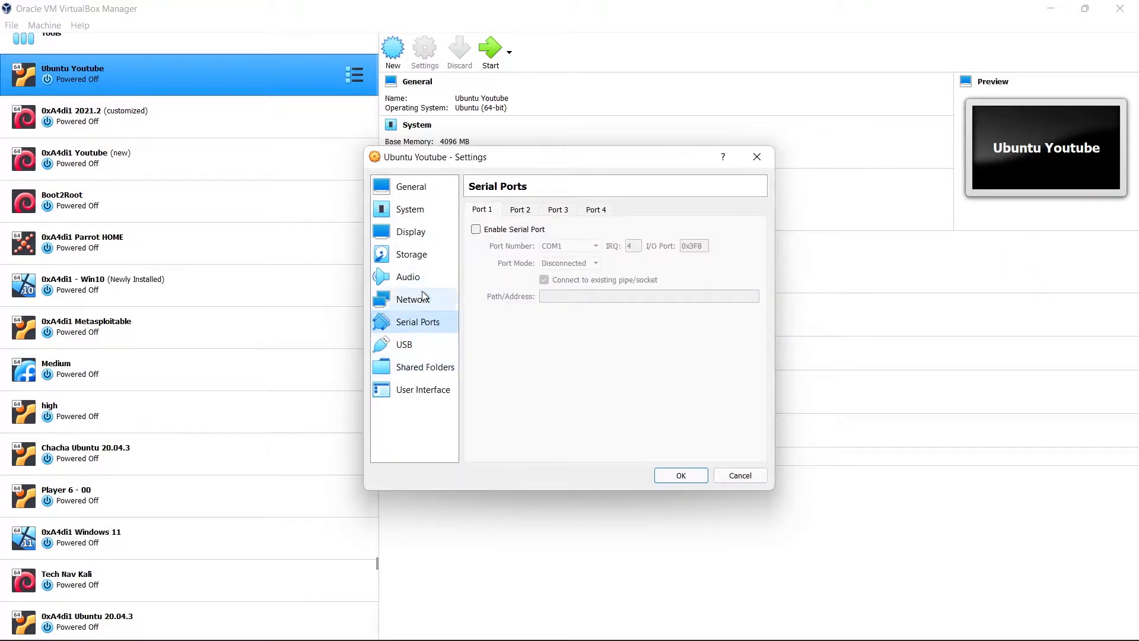
click(681, 475)
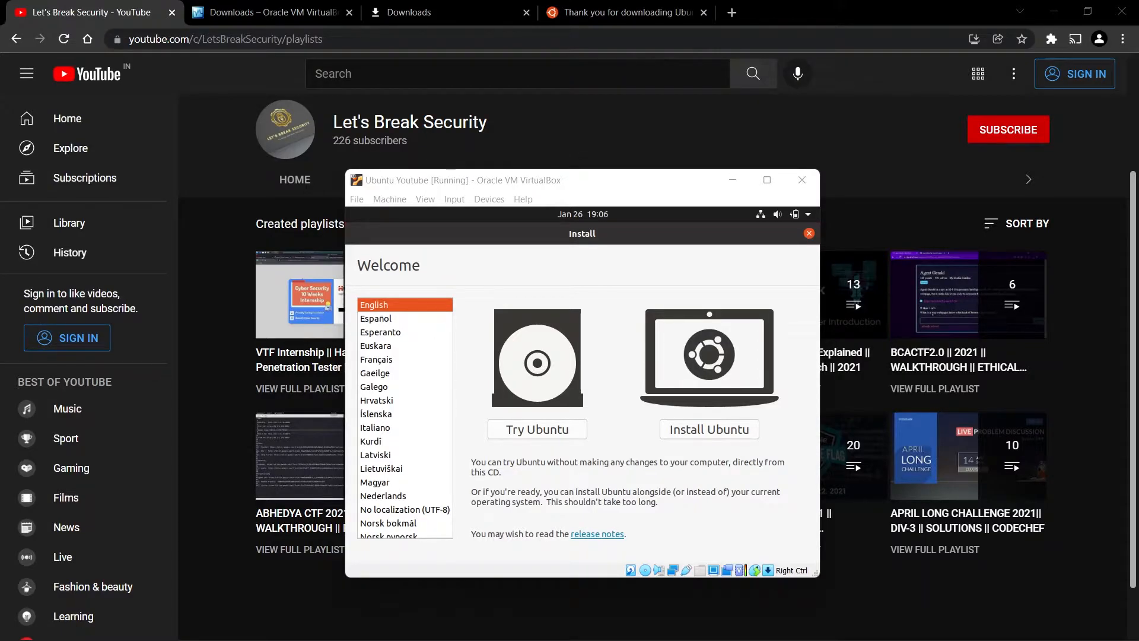
Step: Begin installing Ubuntu in English on the running virtual machine and accept the English (US) keyboard layout
drag(492, 184, 536, 177)
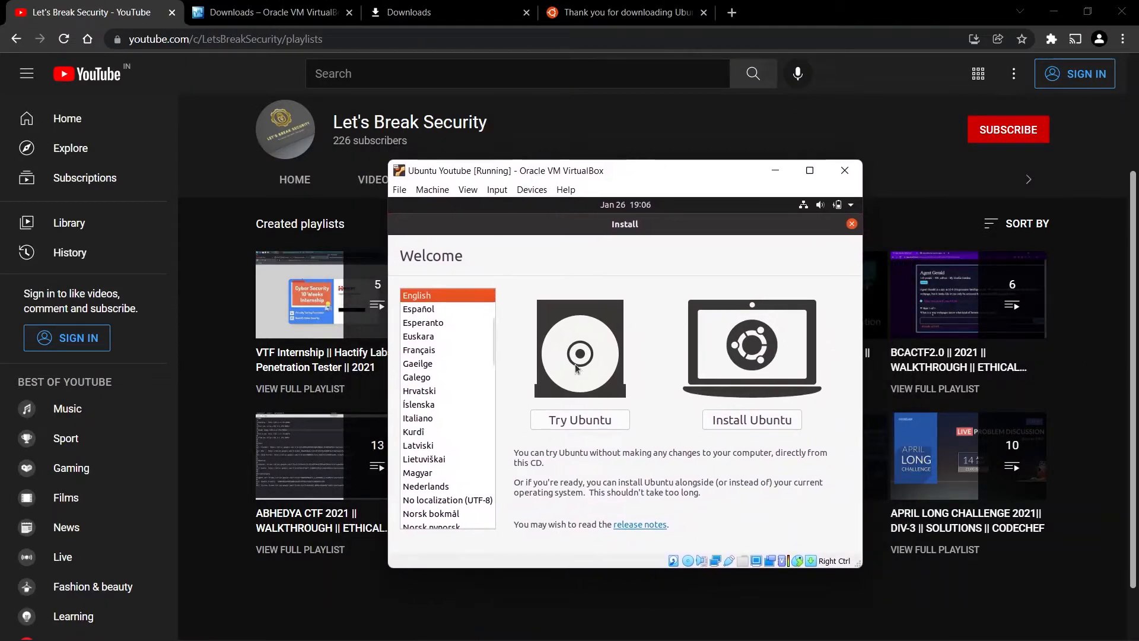
click(809, 171)
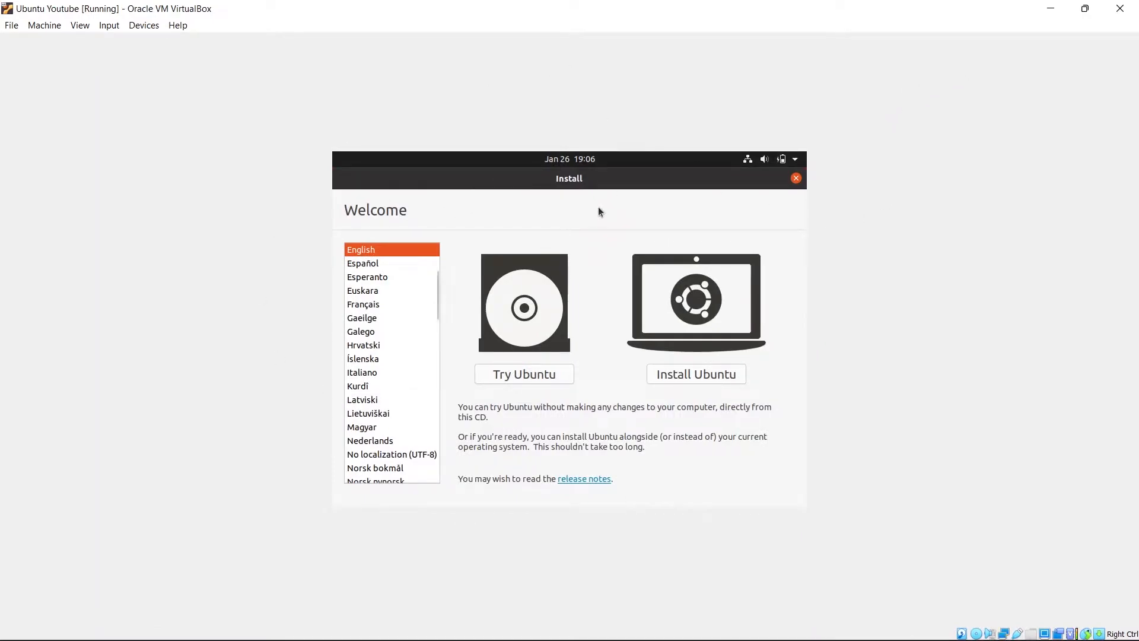
click(1085, 8)
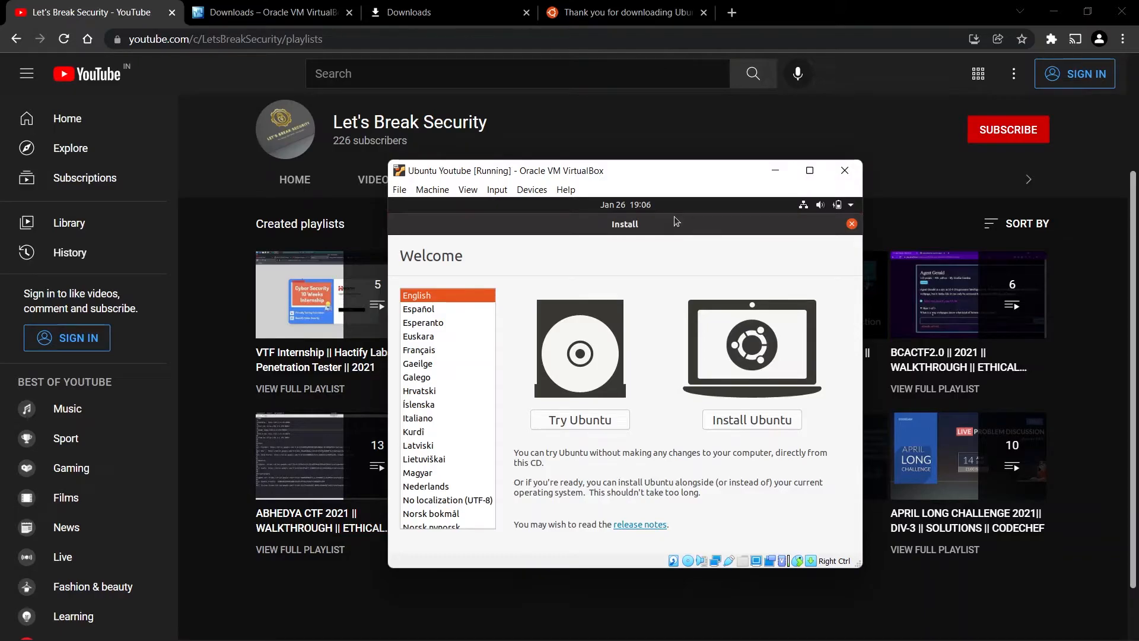
click(741, 424)
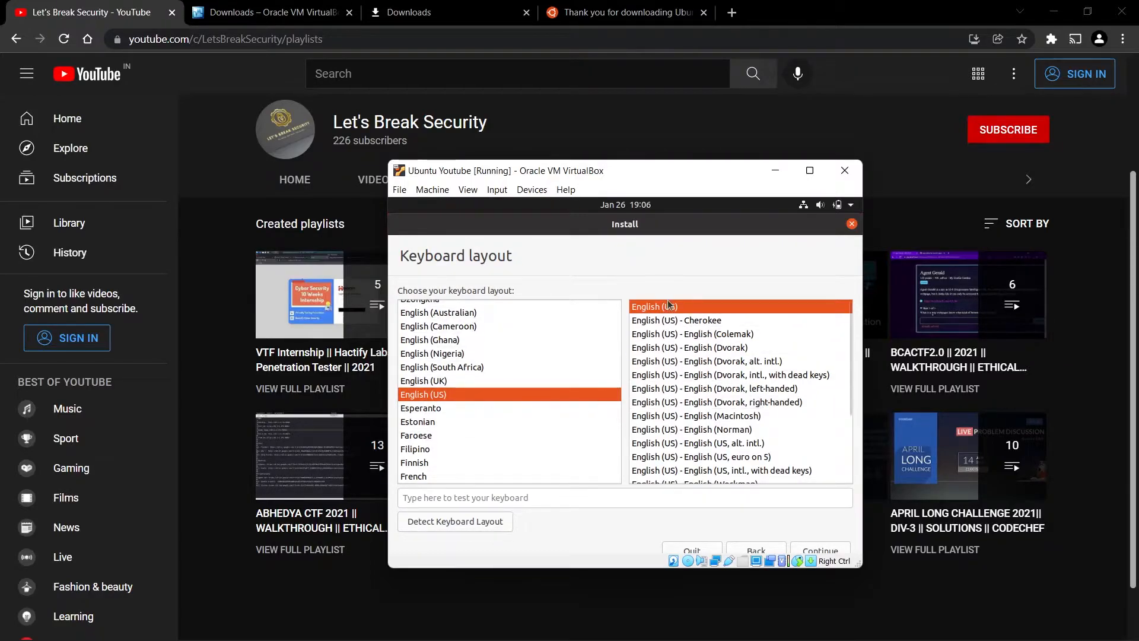
click(807, 551)
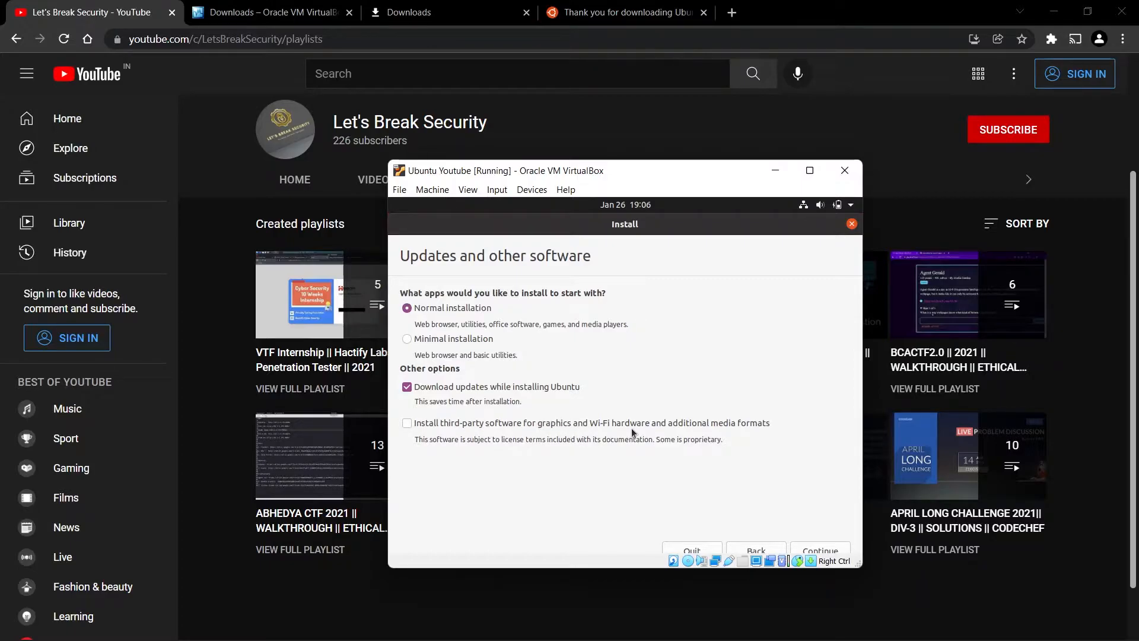
Step: Include third-party graphics, Wi-Fi and media software in the normal installation, and erase the disk to install Ubuntu, approving the disk changes
click(407, 423)
click(814, 551)
click(814, 548)
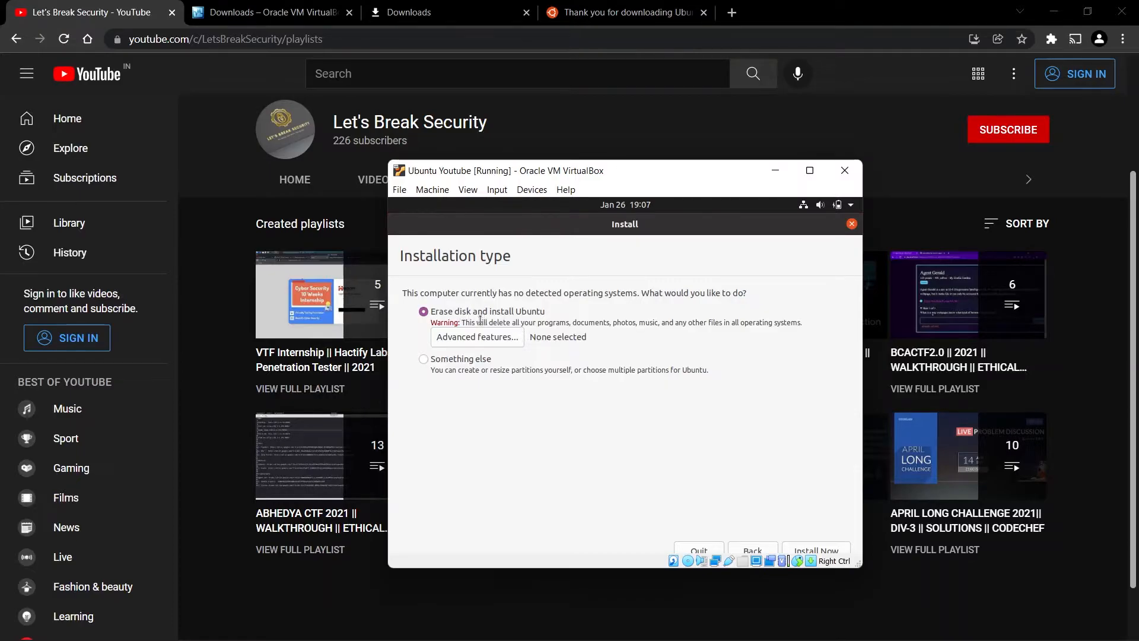
click(808, 549)
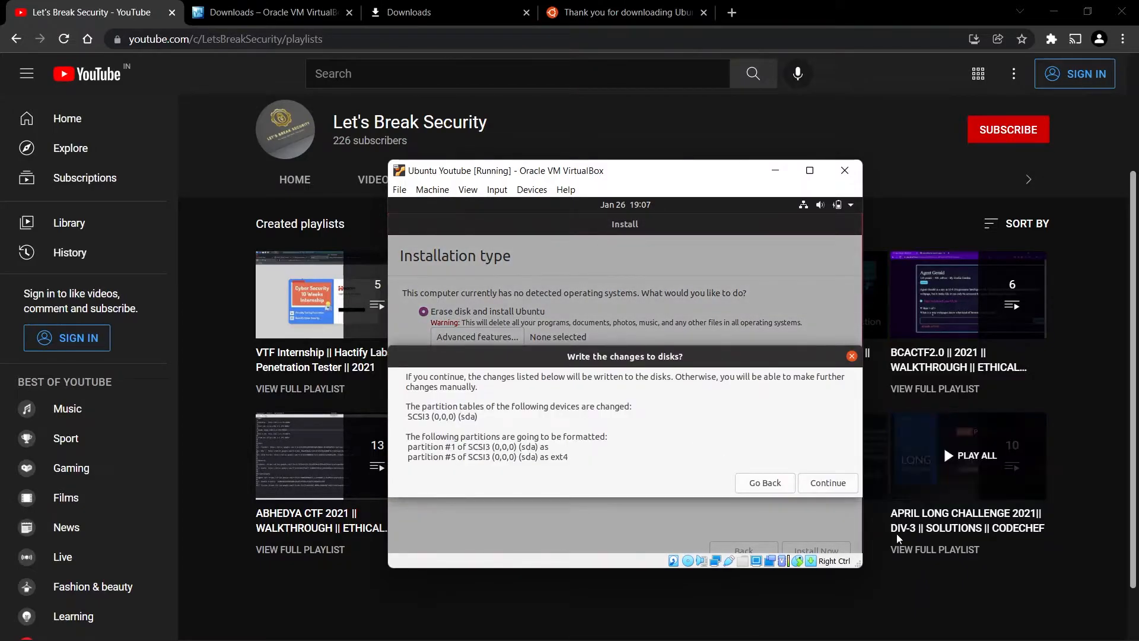
click(835, 479)
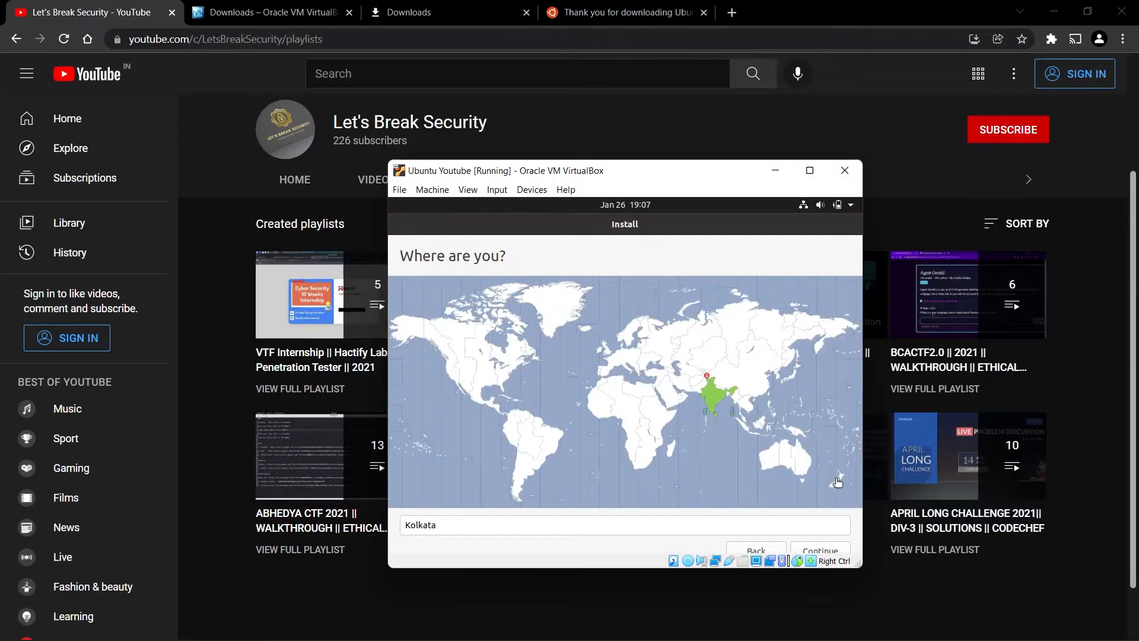
Step: Set the installation's location to Kolkata on the world map and proceed to the user details
drag(621, 176, 641, 147)
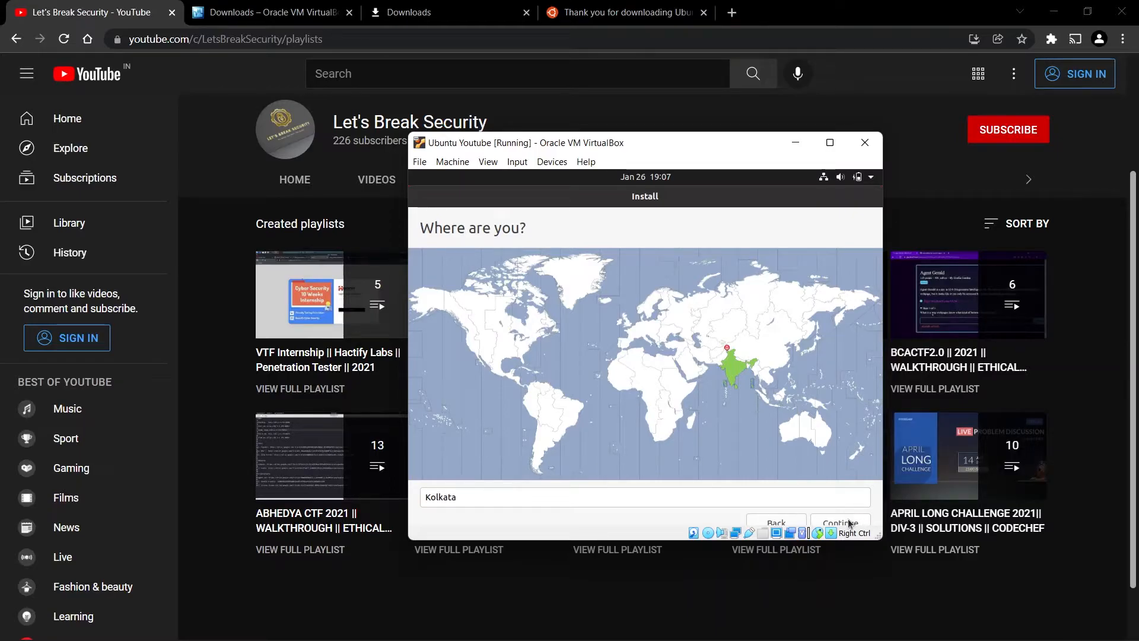
click(663, 379)
click(638, 380)
click(627, 382)
click(657, 397)
click(651, 409)
click(621, 492)
click(748, 373)
click(739, 371)
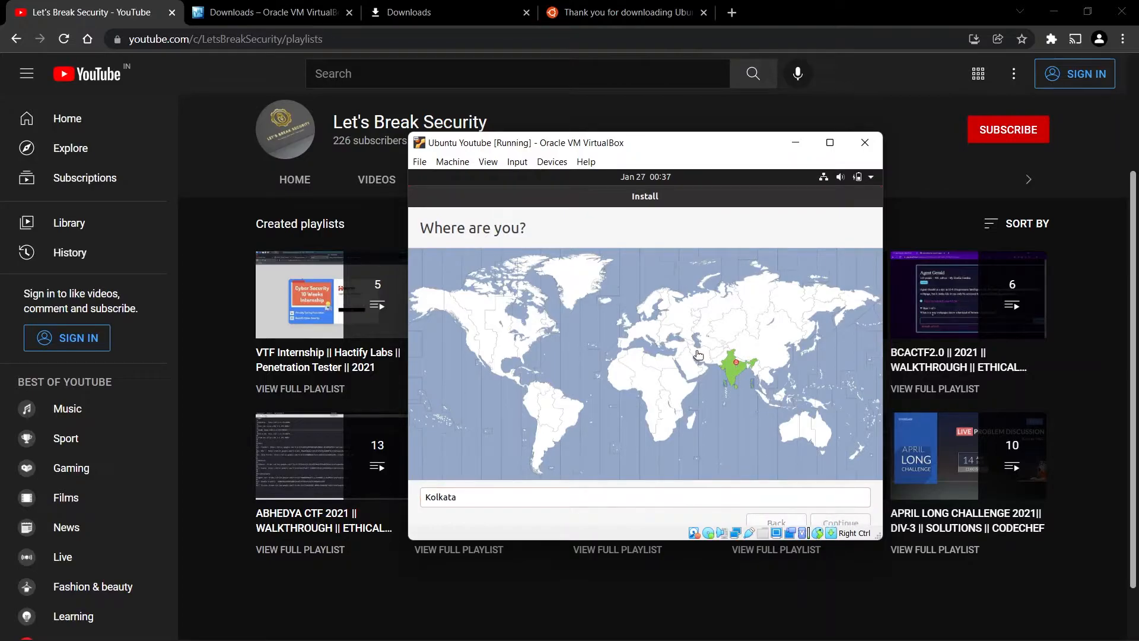
key(Return)
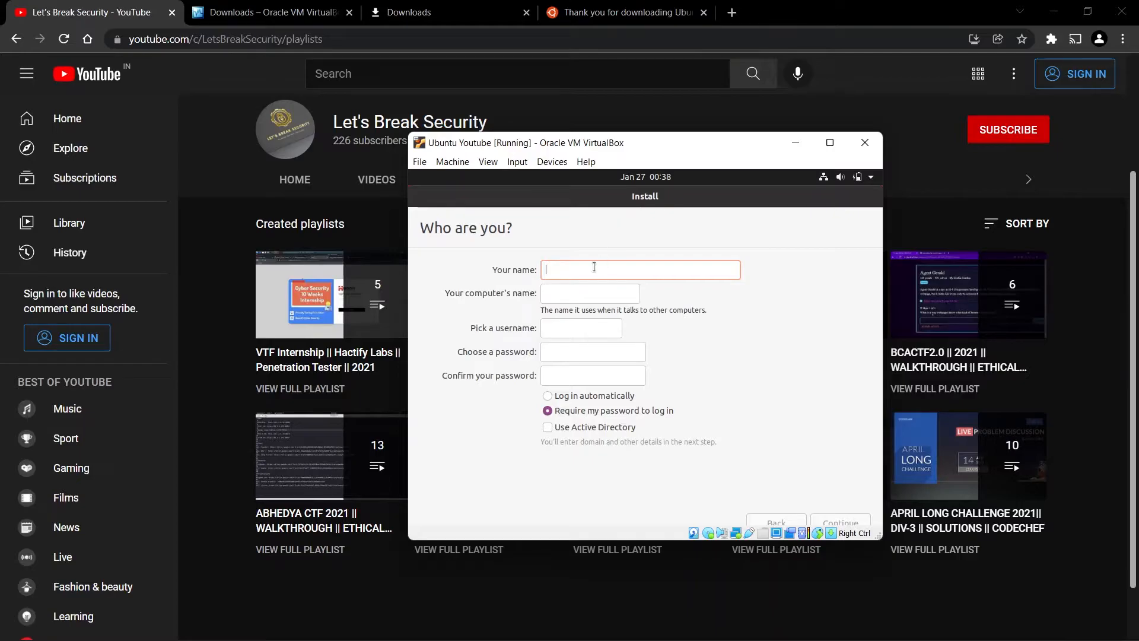
Step: Enter the user's name and shorten the computer's name by removing the leading x and the -VirtualBox suffix
text(0xA4d)
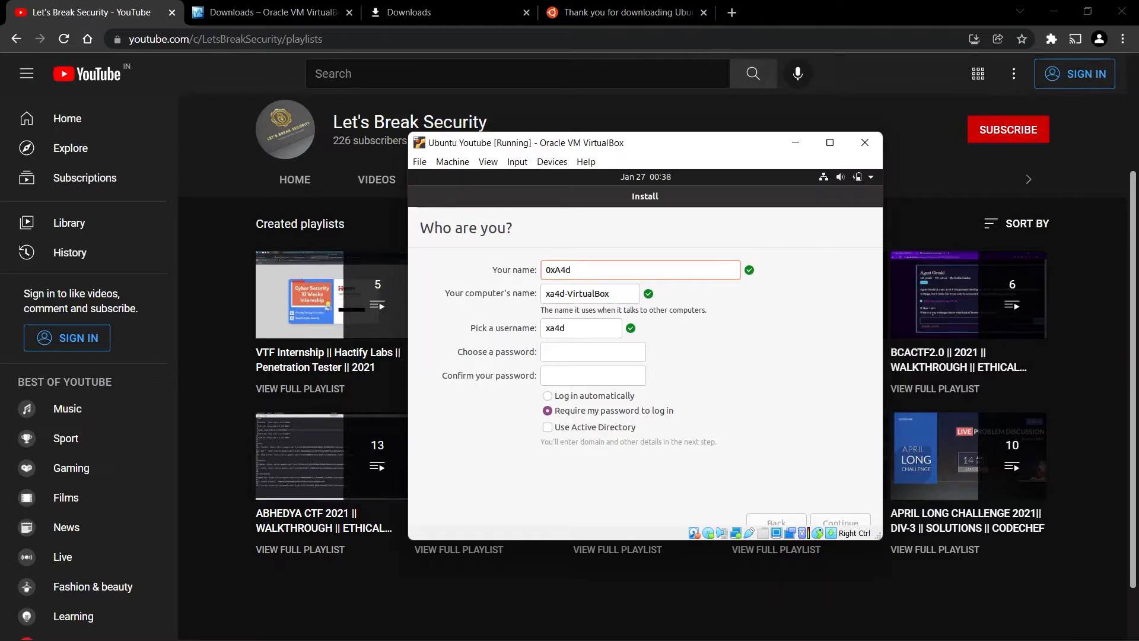
text(i1)
click(548, 294)
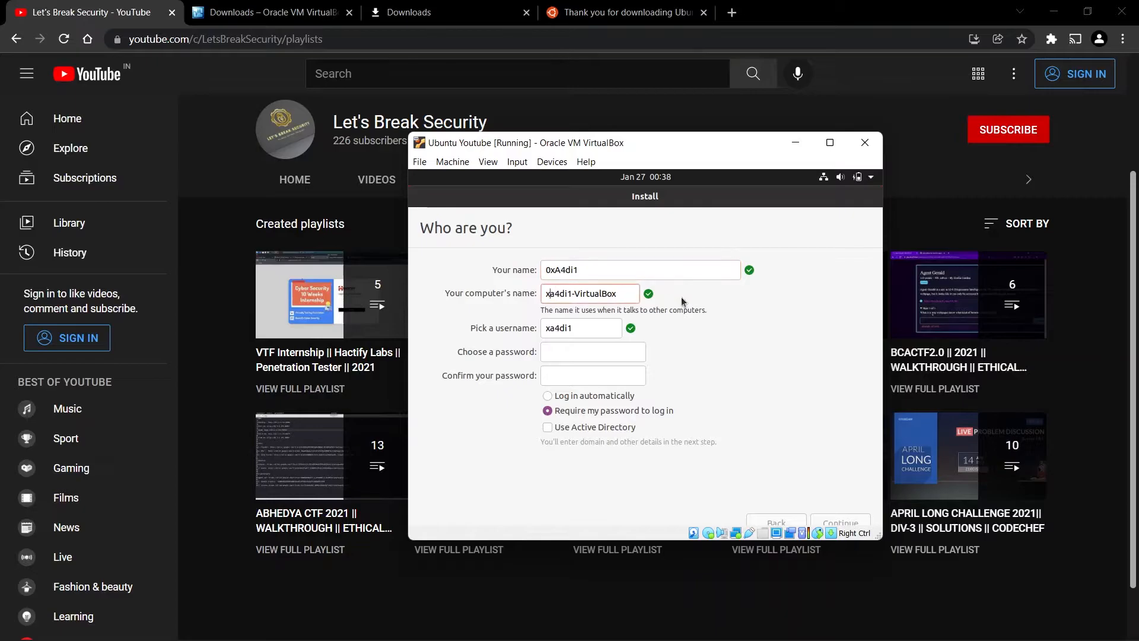
key(BackSpace)
key(Right)
key(Right)
key(Right)
key(Right)
key(Right)
key(Right)
key(Right)
key(Right)
key(Right)
key(BackSpace)
key(BackSpace)
key(BackSpace)
key(BackSpace)
key(BackSpace)
key(BackSpace)
key(BackSpace)
key(BackSpace)
key(BackSpace)
key(BackSpace)
key(BackSpace)
Step: Remove the leading x from the suggested username
click(553, 328)
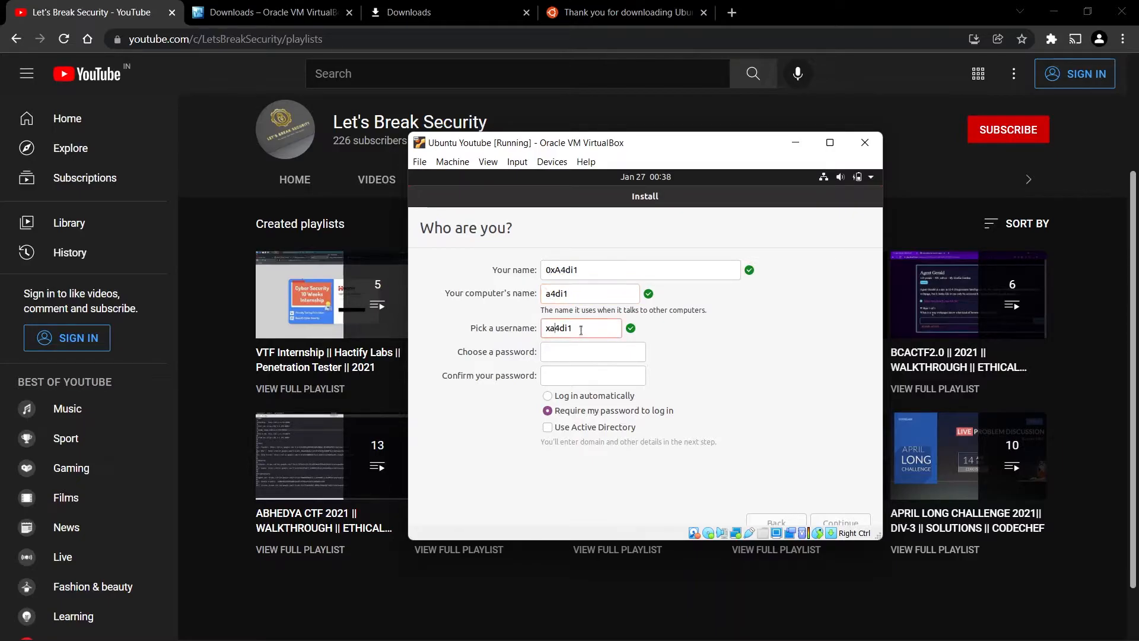
key(Left)
key(BackSpace)
Step: Enter and confirm the account password, and keep the password required to log in
click(561, 350)
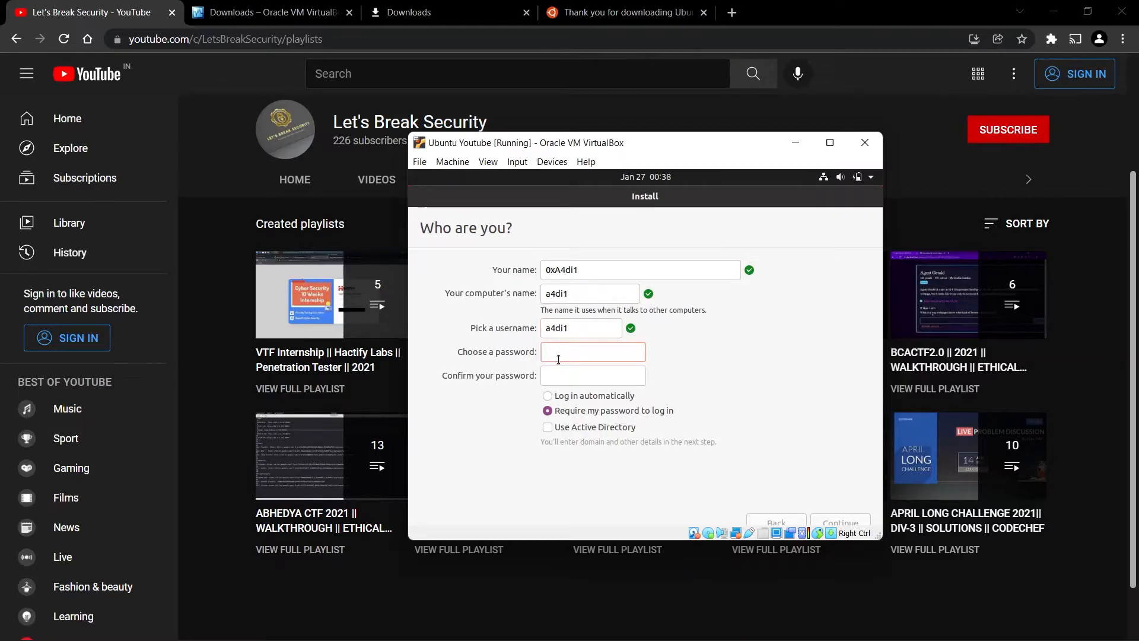
text(●●●●)
key(Tab)
text(●●●●)
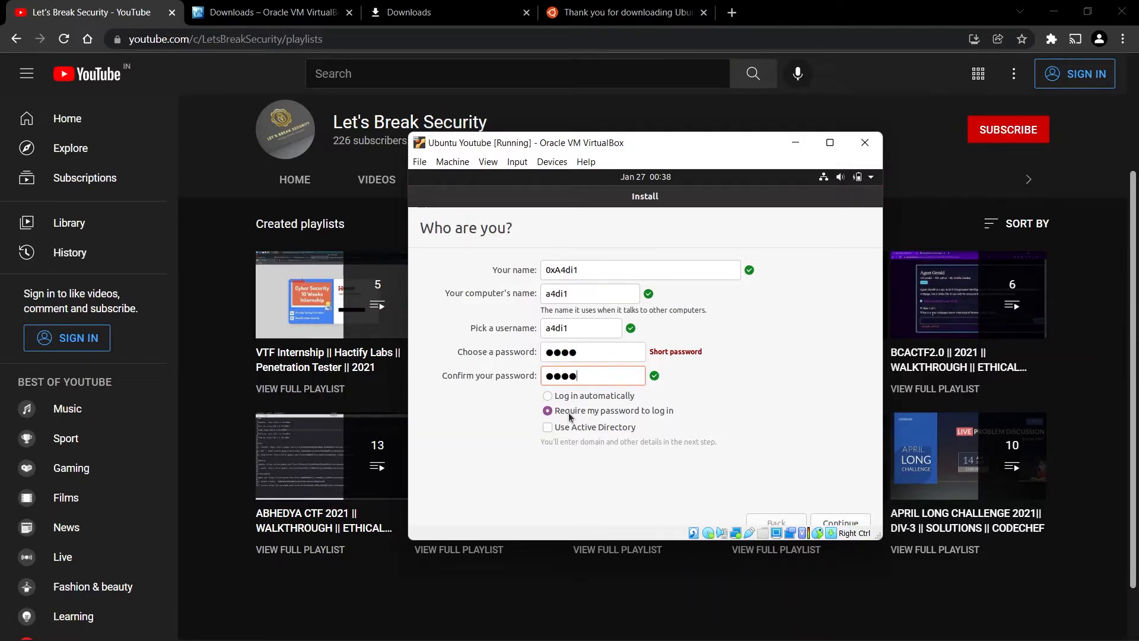
click(548, 398)
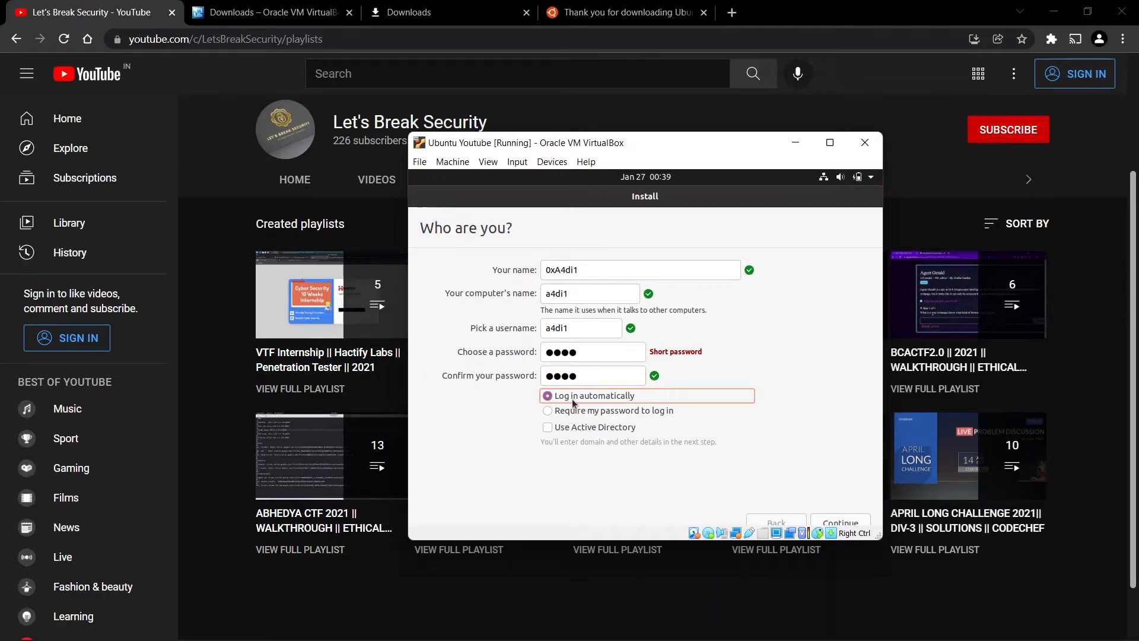
click(548, 410)
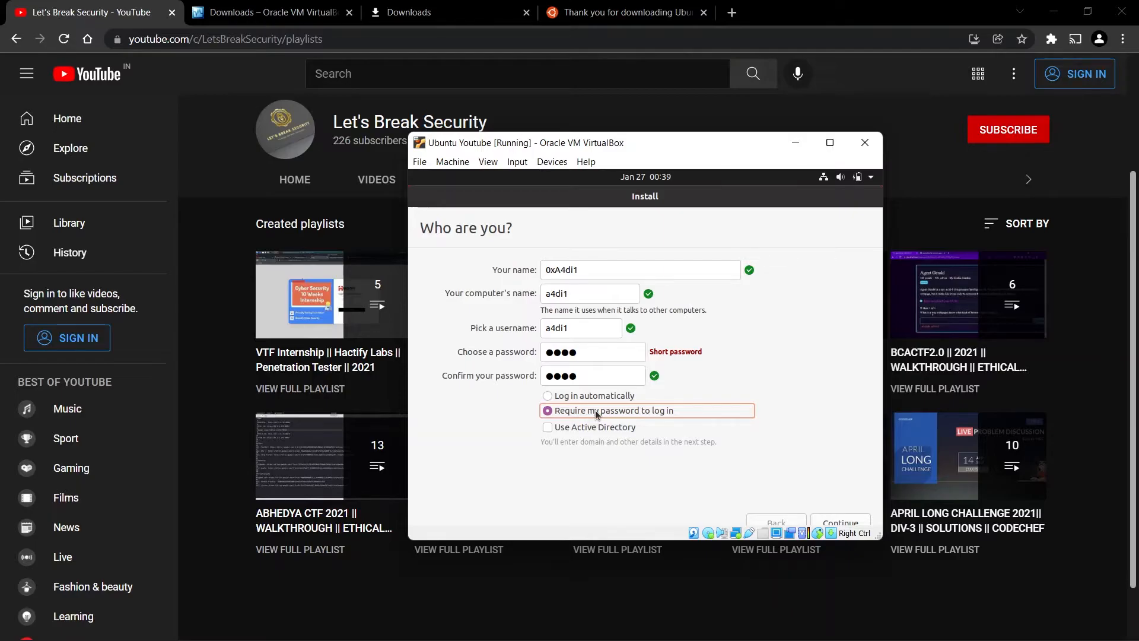
Step: Submit the user details to install Ubuntu, and restart the virtual machine into the new installation
click(852, 522)
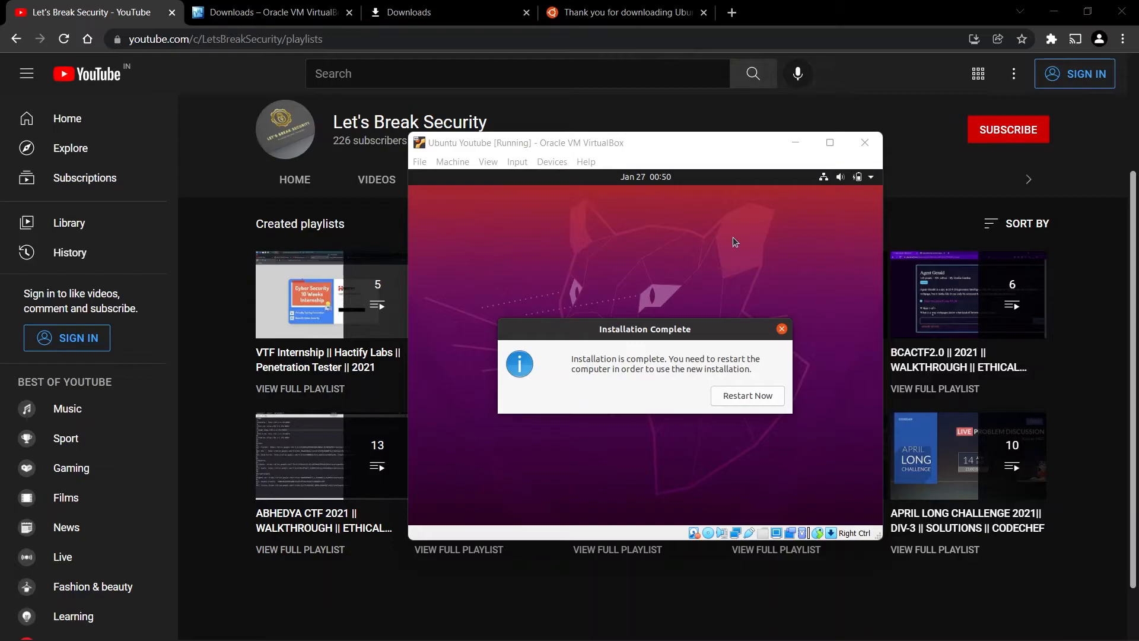
click(743, 402)
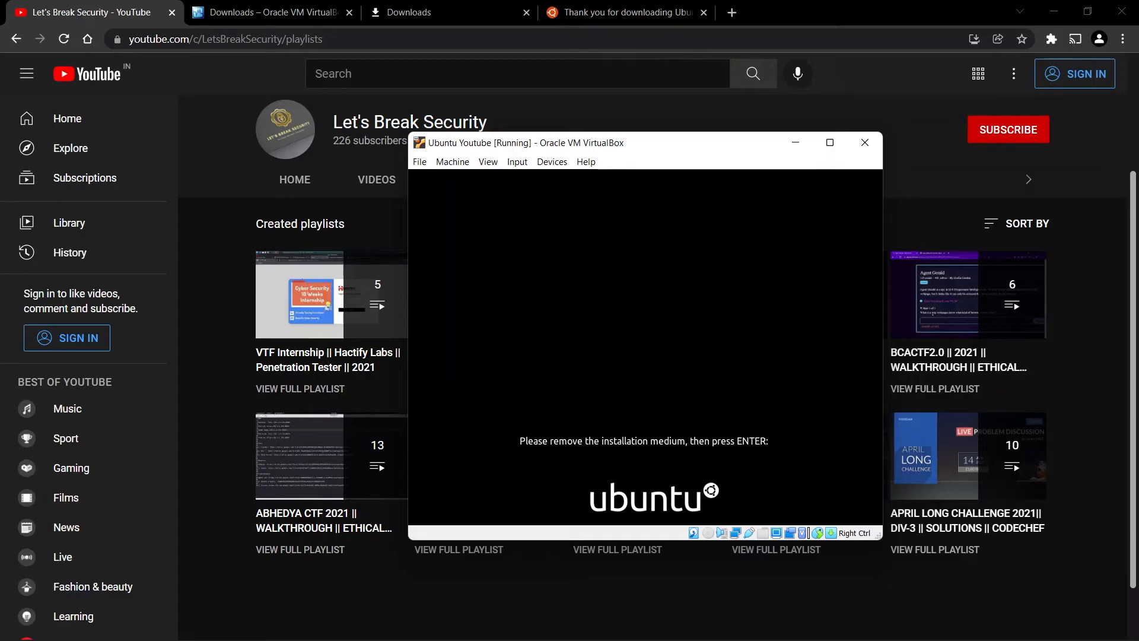
key(Return)
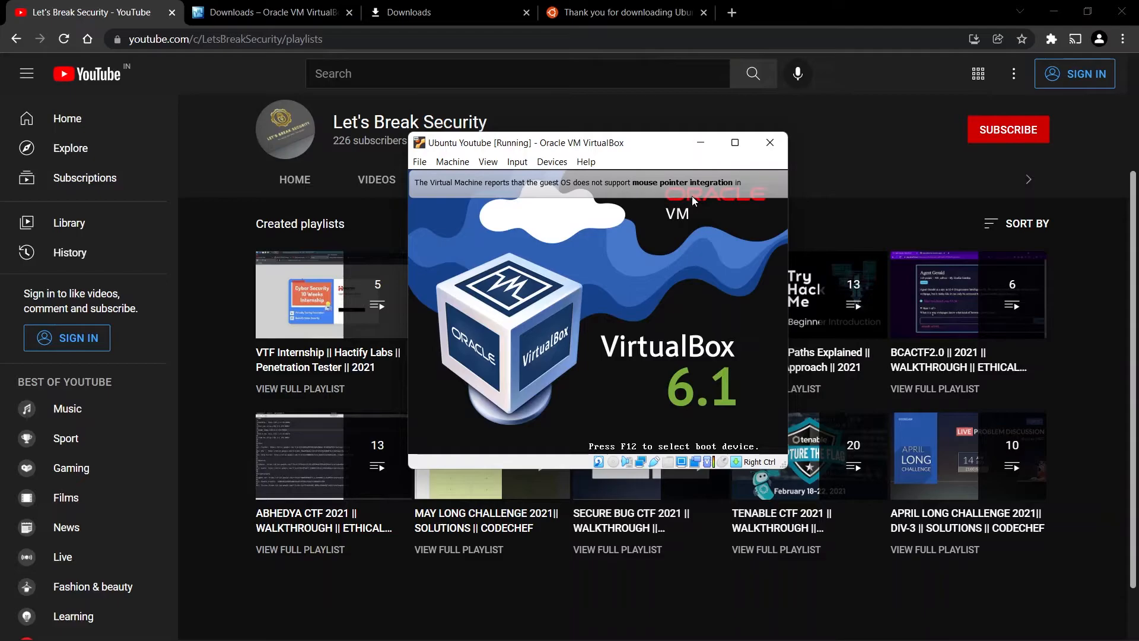
Step: Dismiss the mouse pointer integration messages, then reposition and maximize the virtual machine's window
click(807, 184)
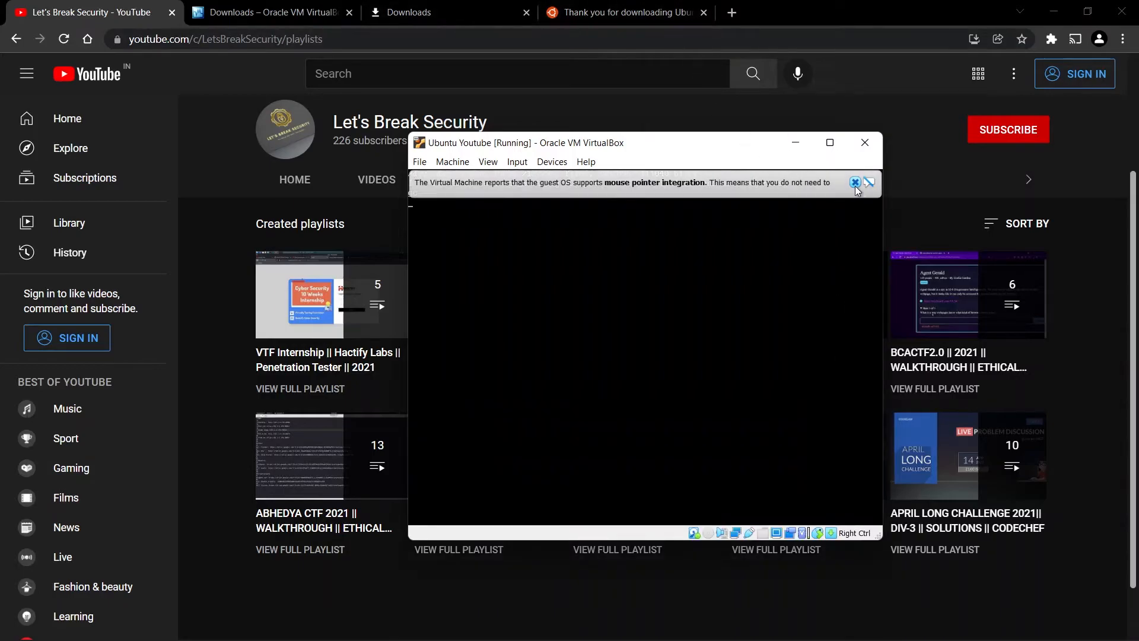
click(857, 183)
drag(620, 150, 549, 122)
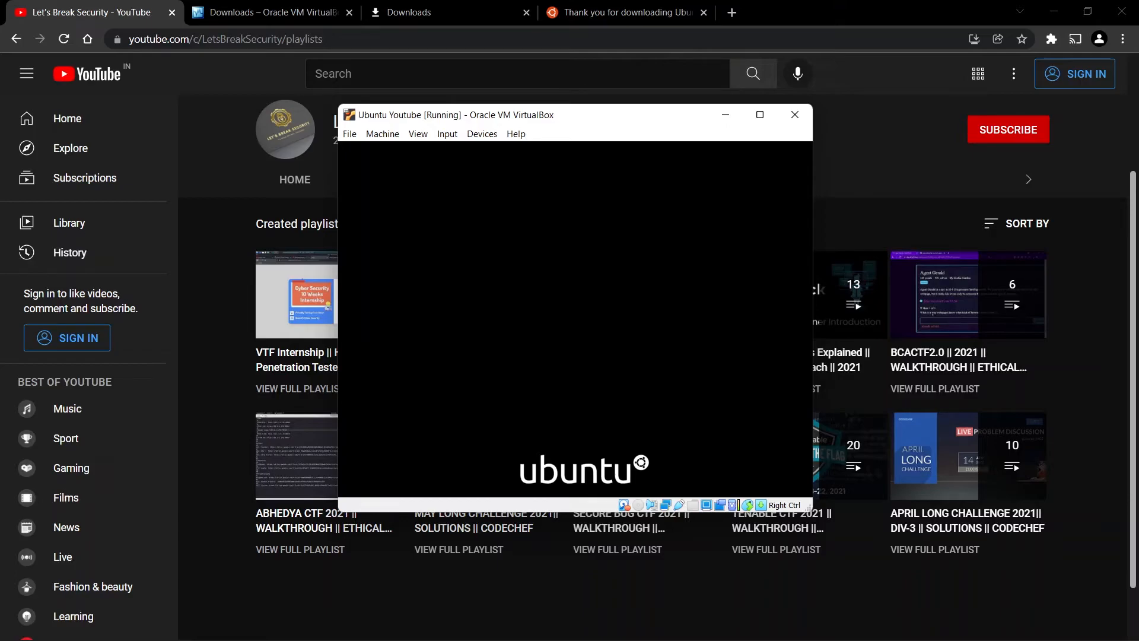
click(760, 115)
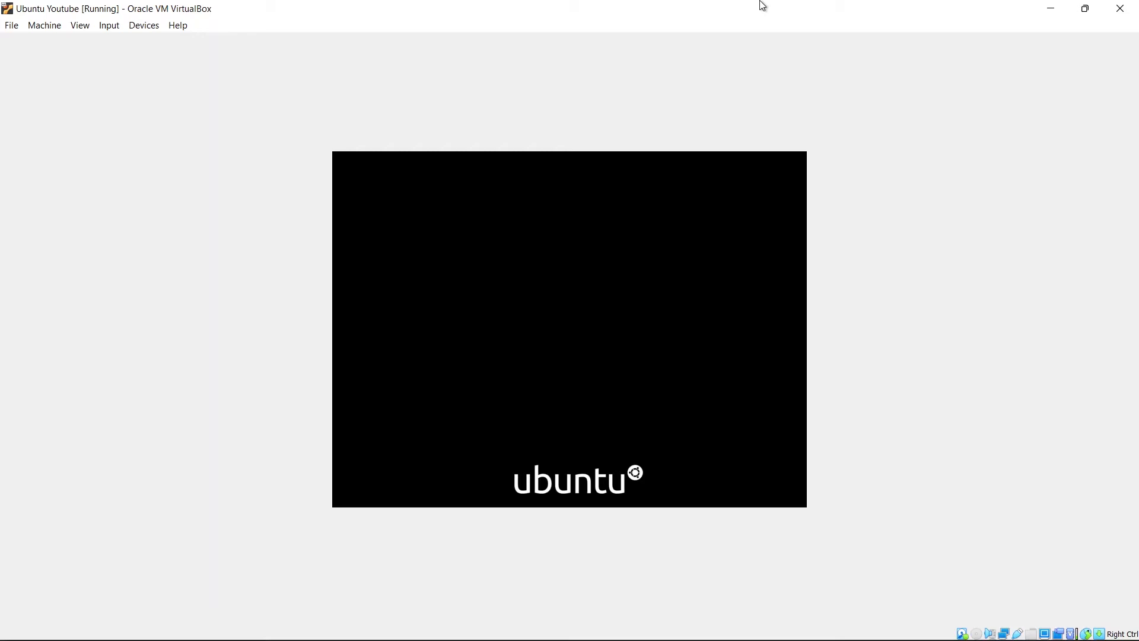
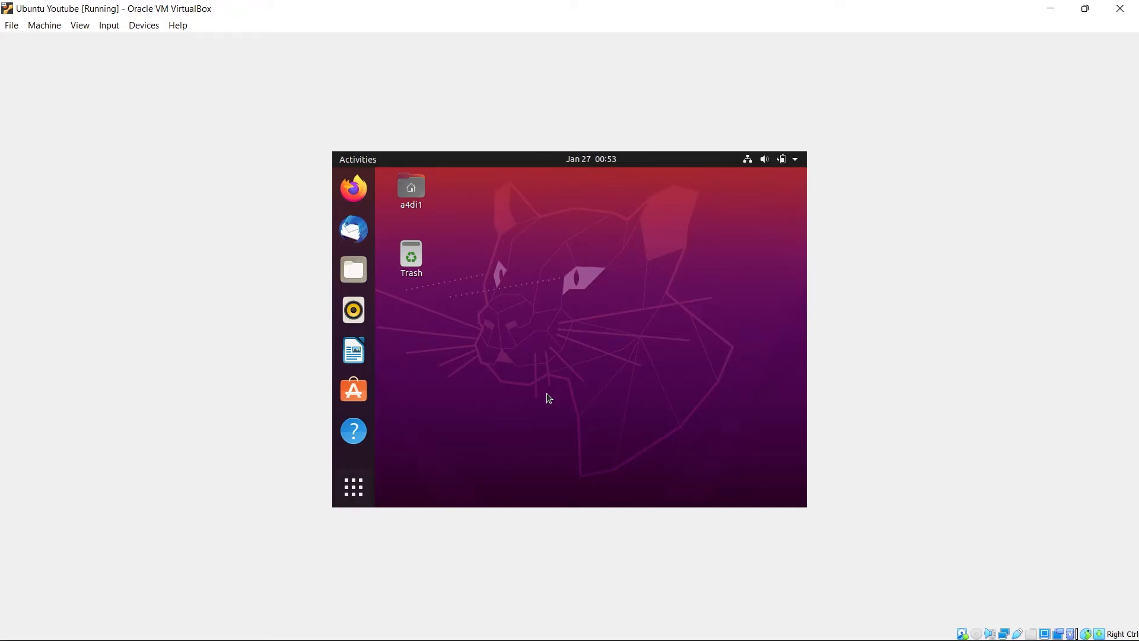
Step: Open and close a terminal in Ubuntu, then switch the virtual machine's window between restored and maximized size
key(ctrl+alt+t)
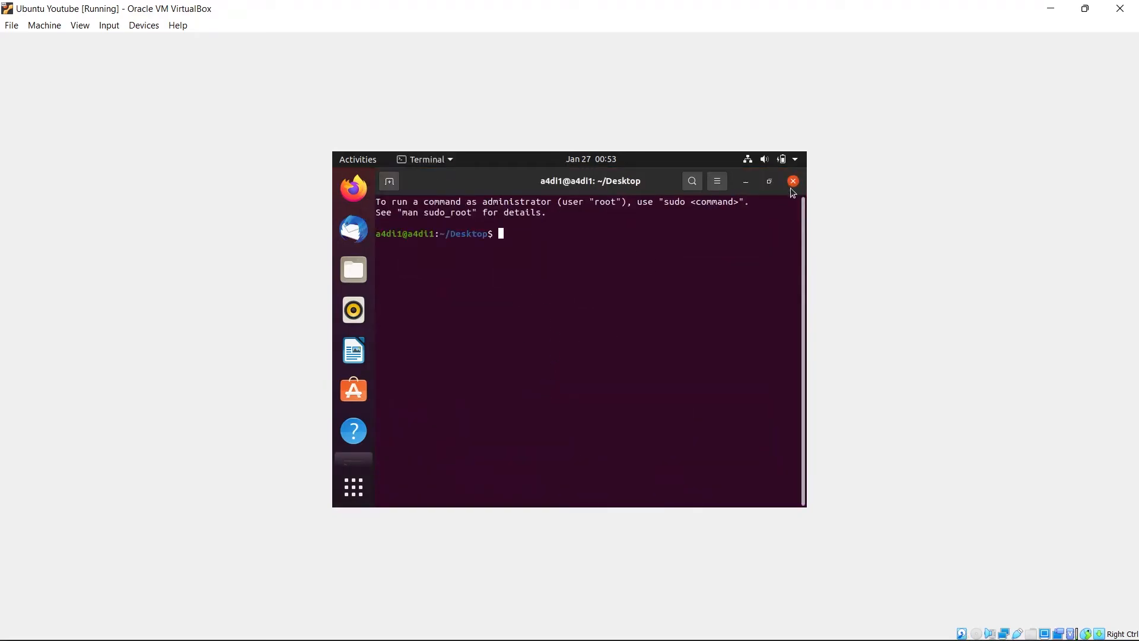
click(793, 182)
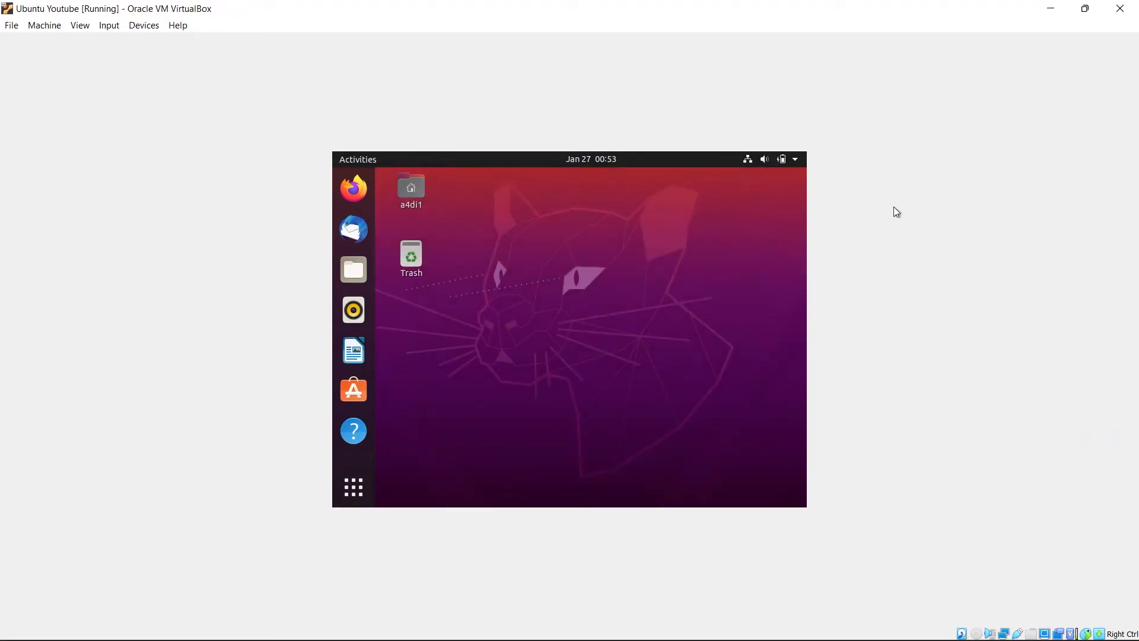
click(1089, 7)
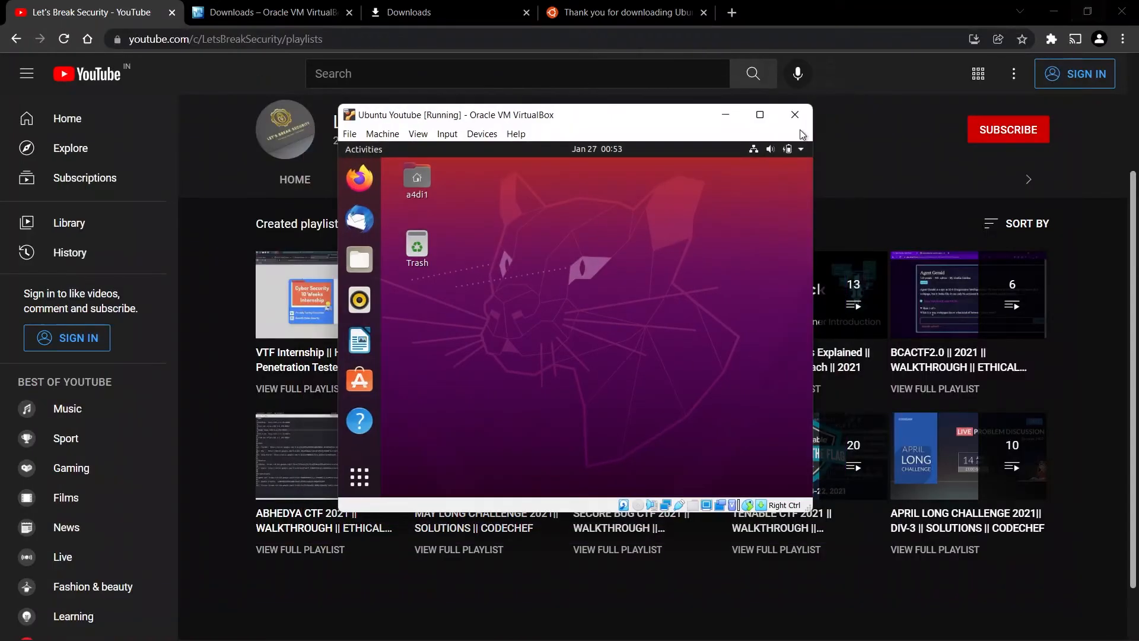
click(760, 119)
click(1086, 11)
click(760, 114)
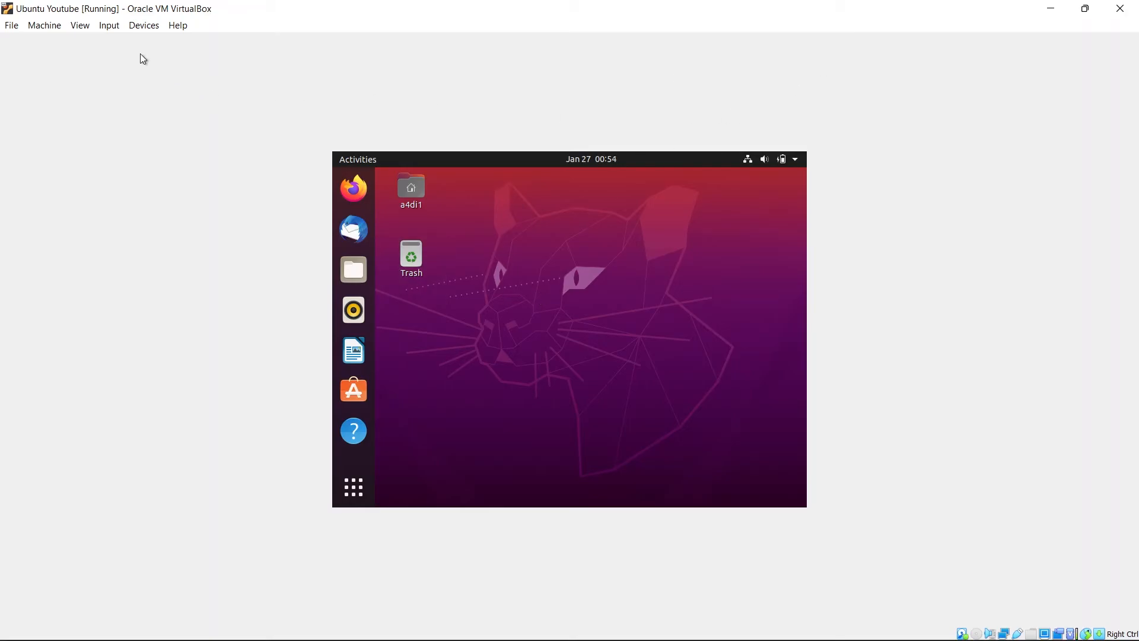
Step: Review the virtual machine's display options, then try full-screen mode and return to the window
click(91, 29)
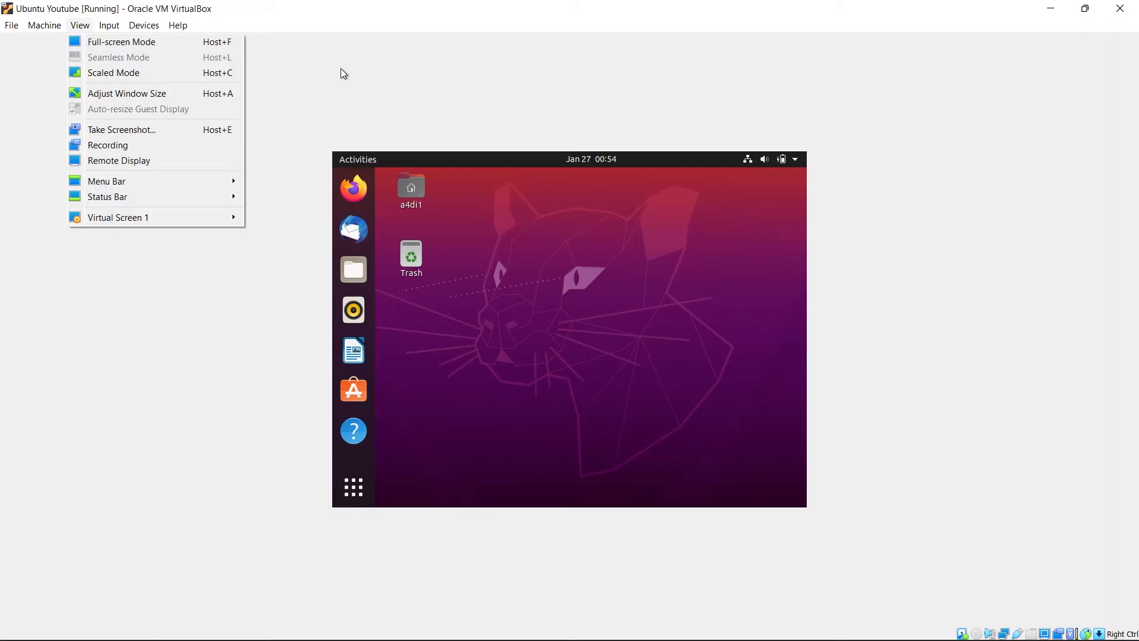
click(877, 130)
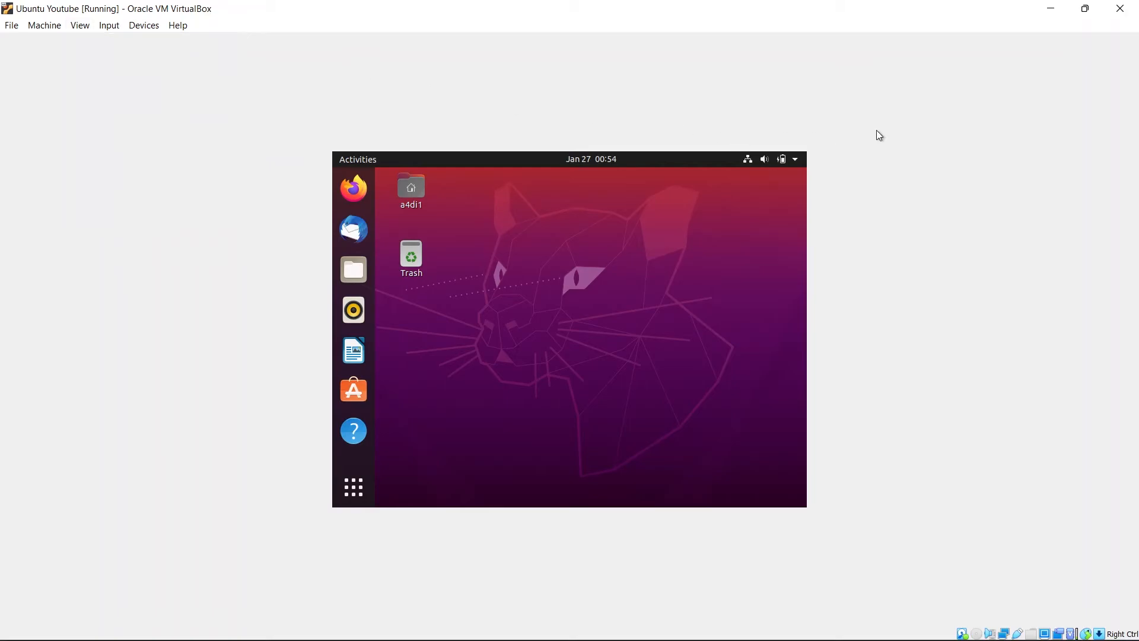
key(ctrl+f)
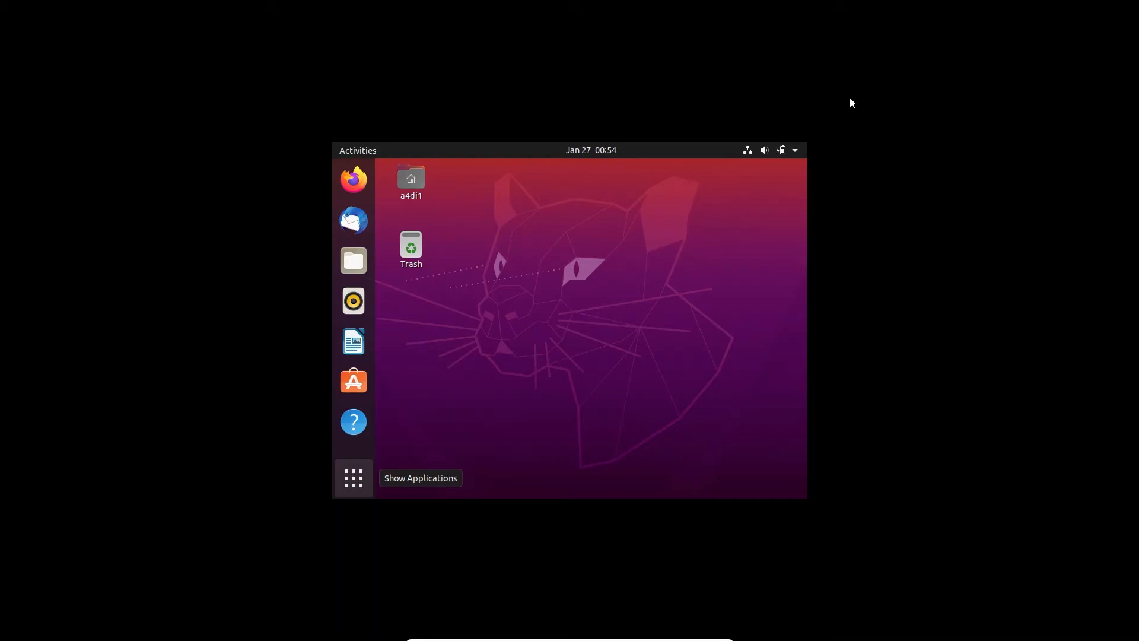
key(Control_R+f)
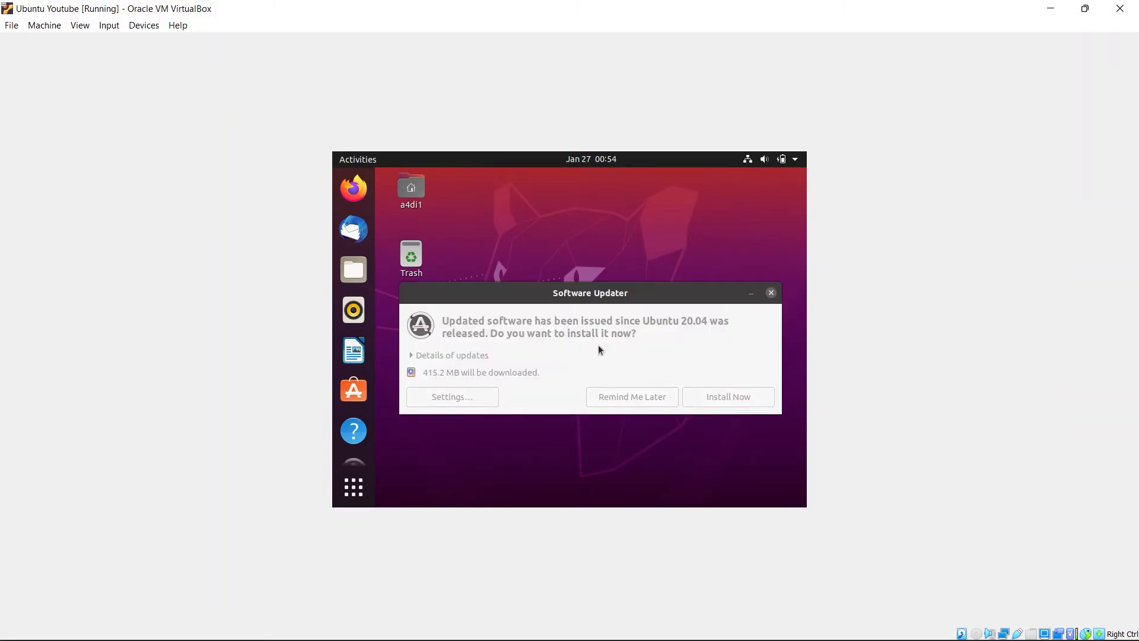
Step: Dismiss the Software Updater, then insert the Guest Additions CD image and run its installer, authenticating with the account password
click(772, 293)
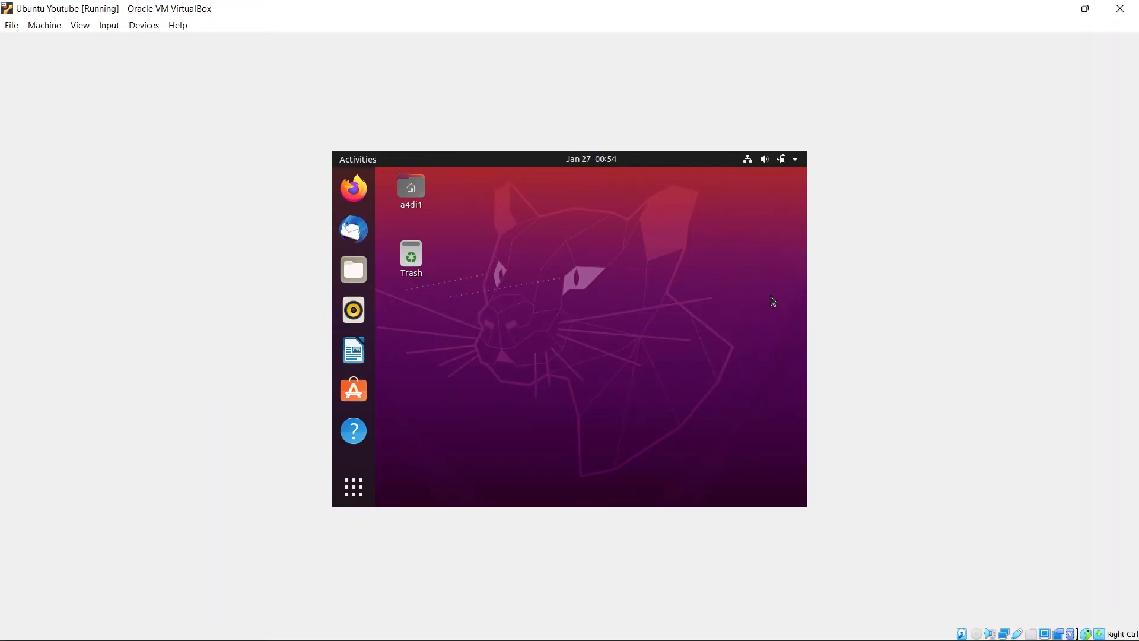
click(137, 30)
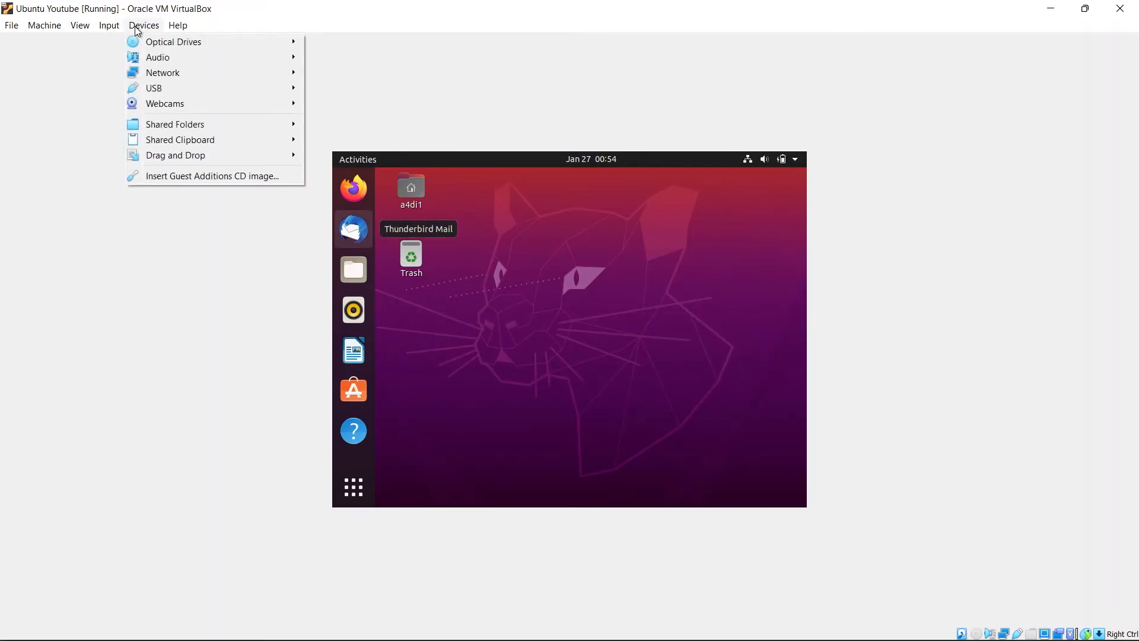
click(198, 181)
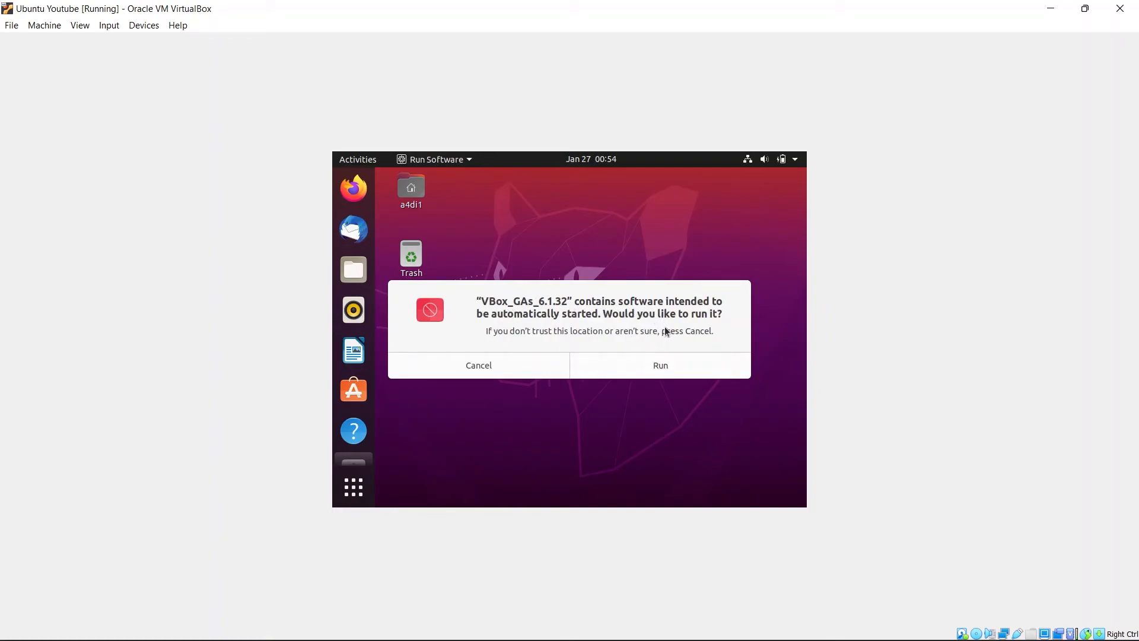
click(660, 368)
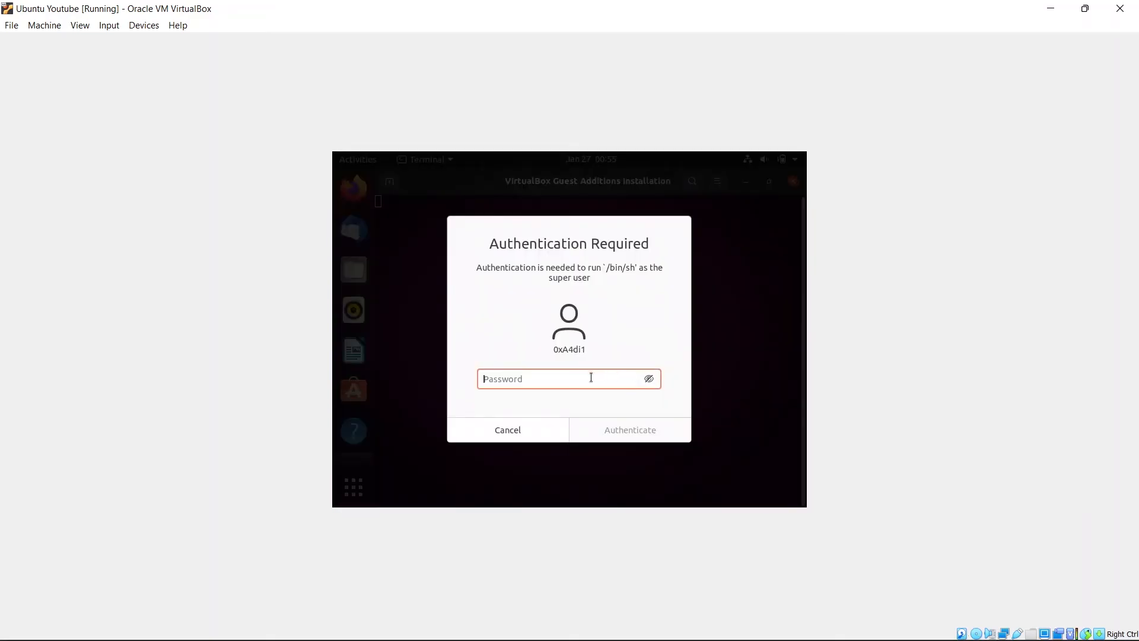
text(••••)
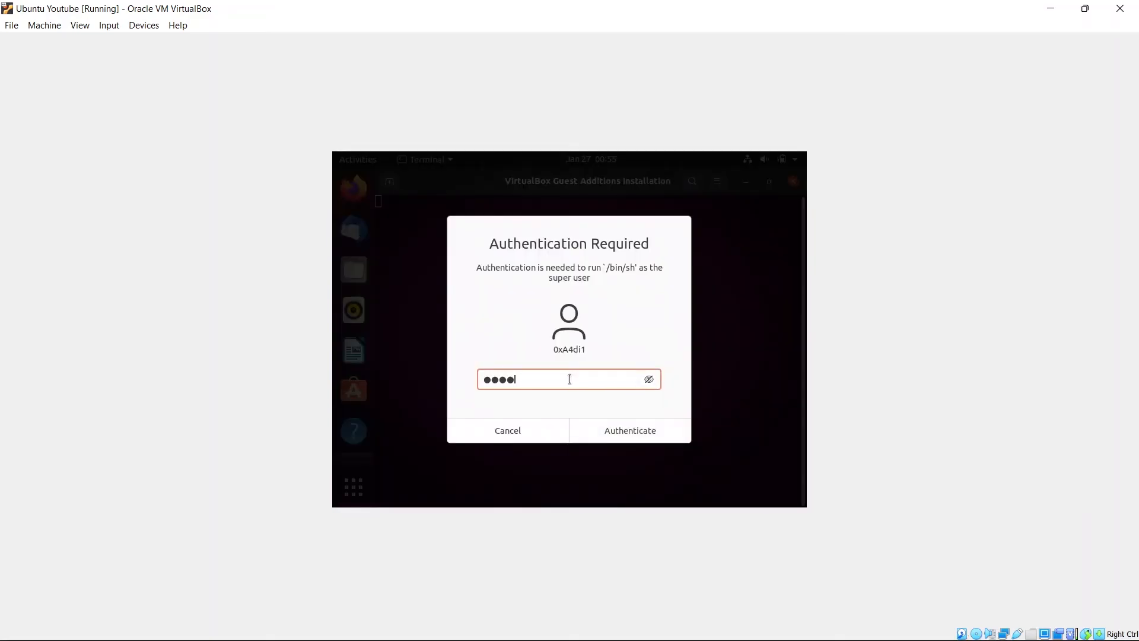
click(589, 428)
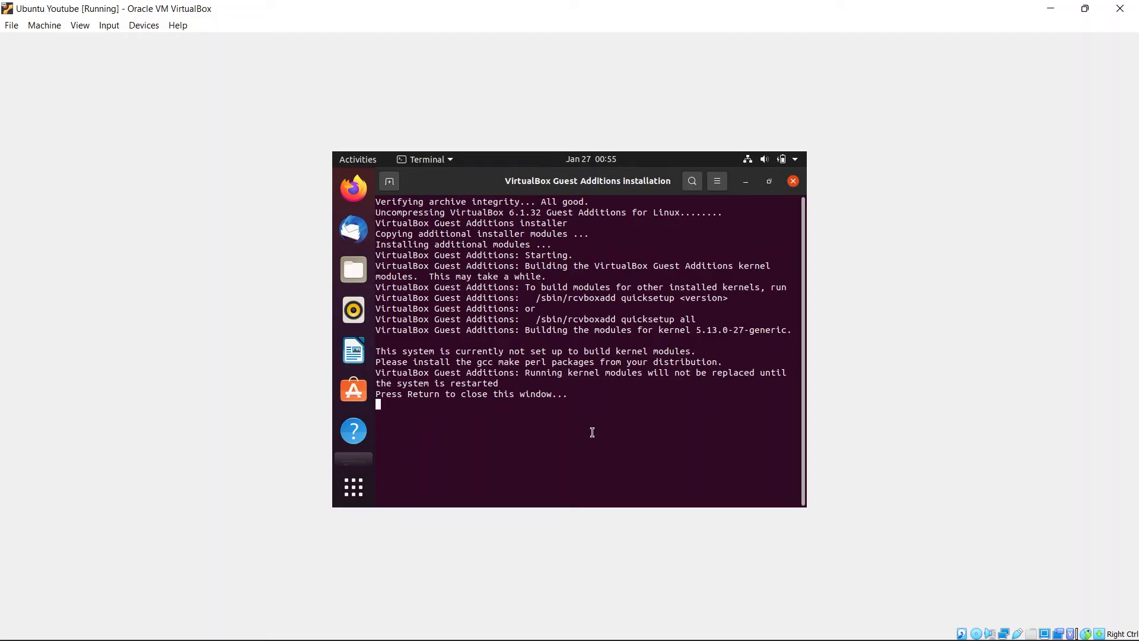
key(Return)
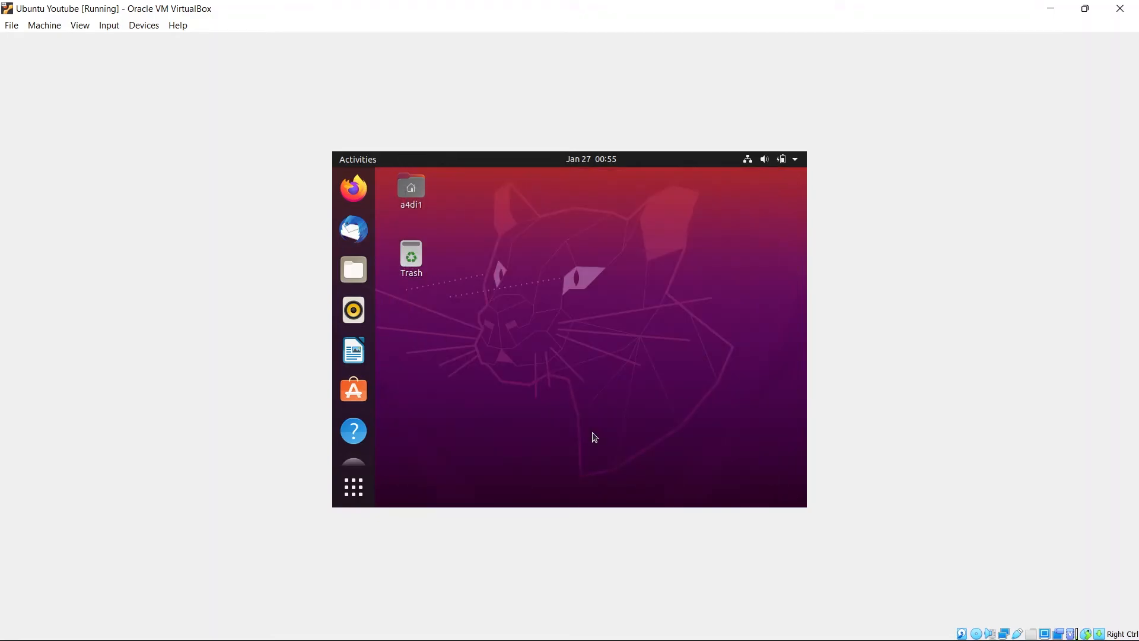
Step: Restore the virtual machine's window, move it across the desktop, and maximize it again
click(1084, 12)
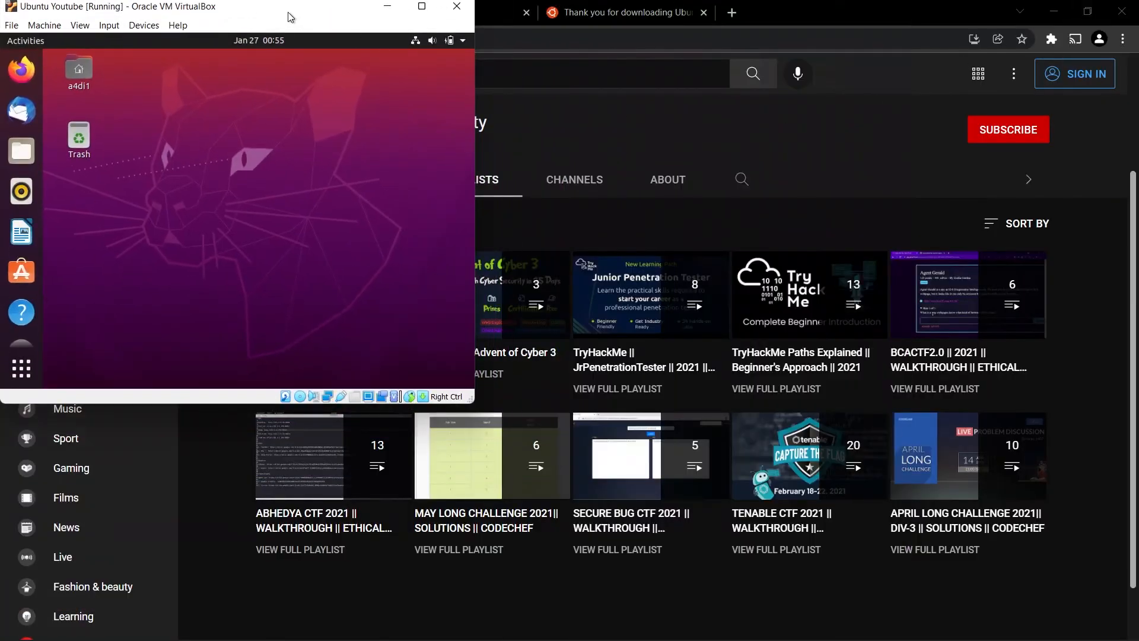
drag(291, 17, 556, 85)
click(692, 83)
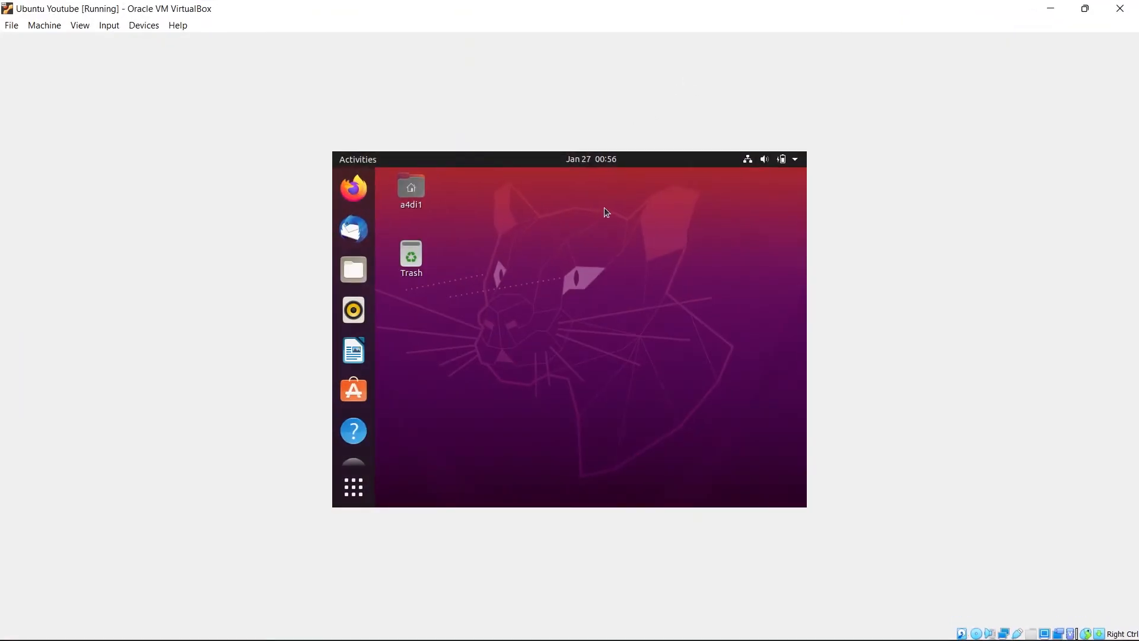
Step: Power off Ubuntu from within the virtual machine
click(799, 162)
click(698, 304)
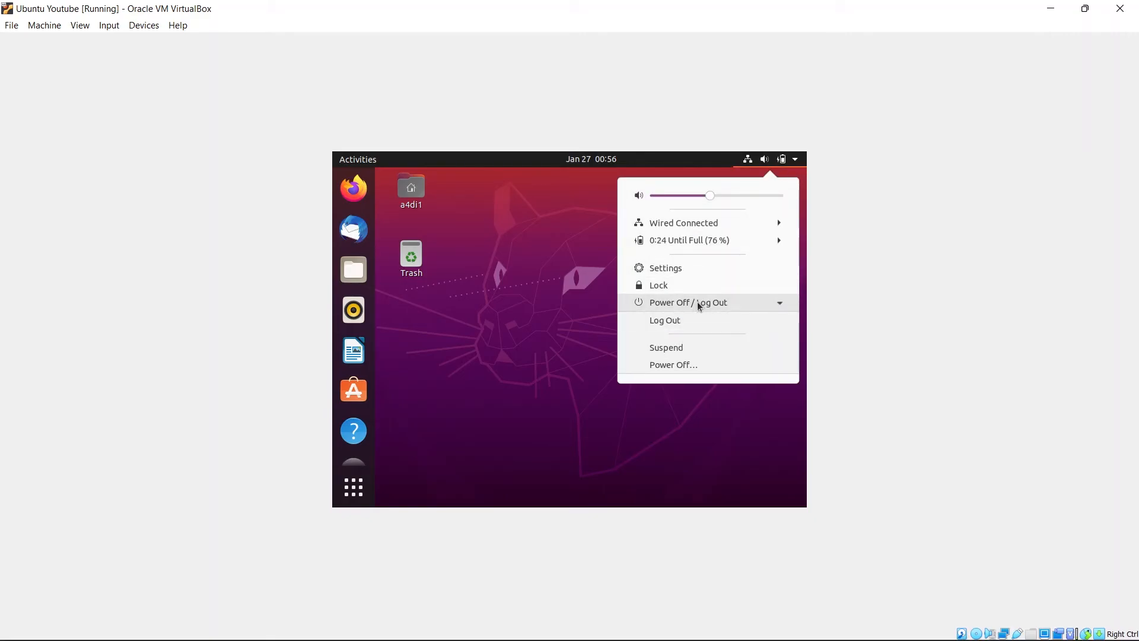
click(678, 365)
click(664, 368)
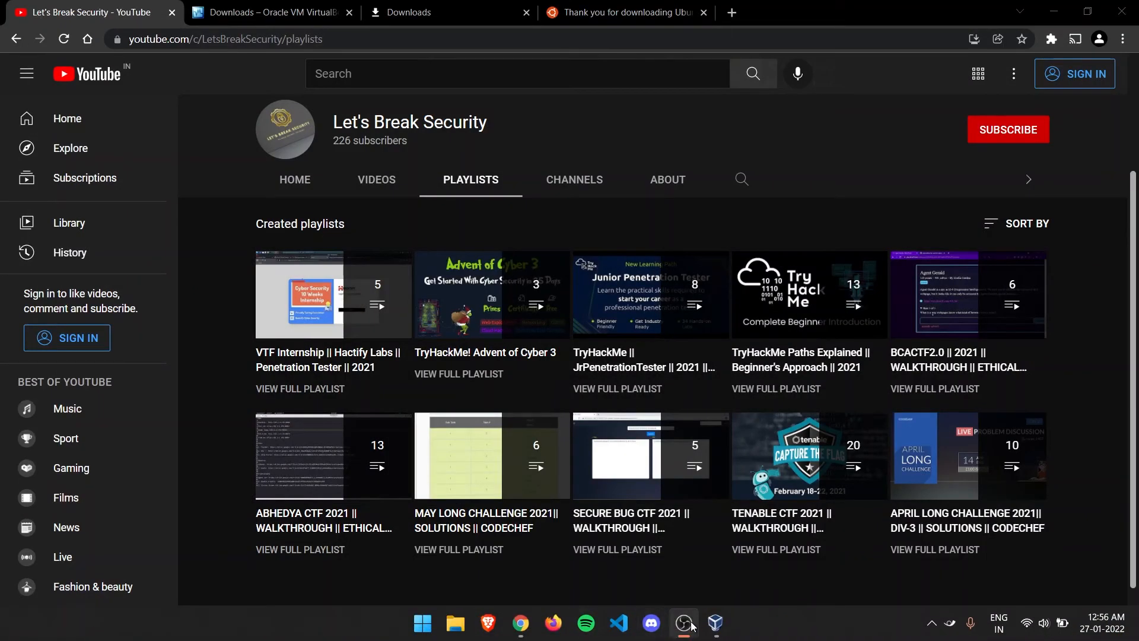
Step: Switch to Oracle VM VirtualBox Manager, start Ubuntu Youtube, dismiss the keyboard capture message, and restore its window near the desktop's centre
click(716, 623)
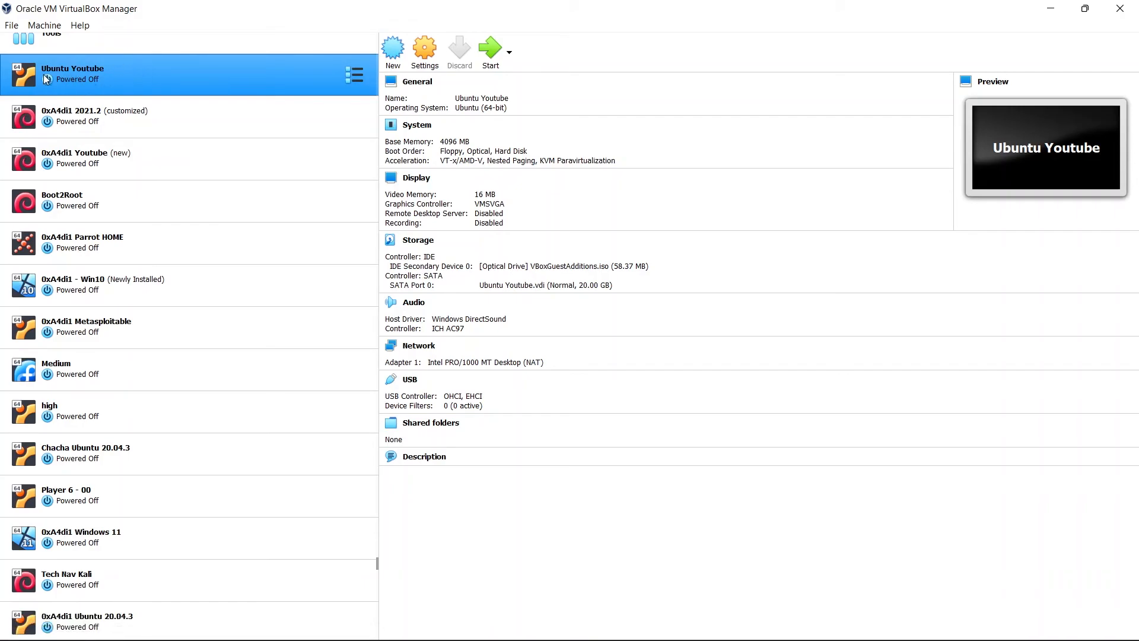
click(490, 50)
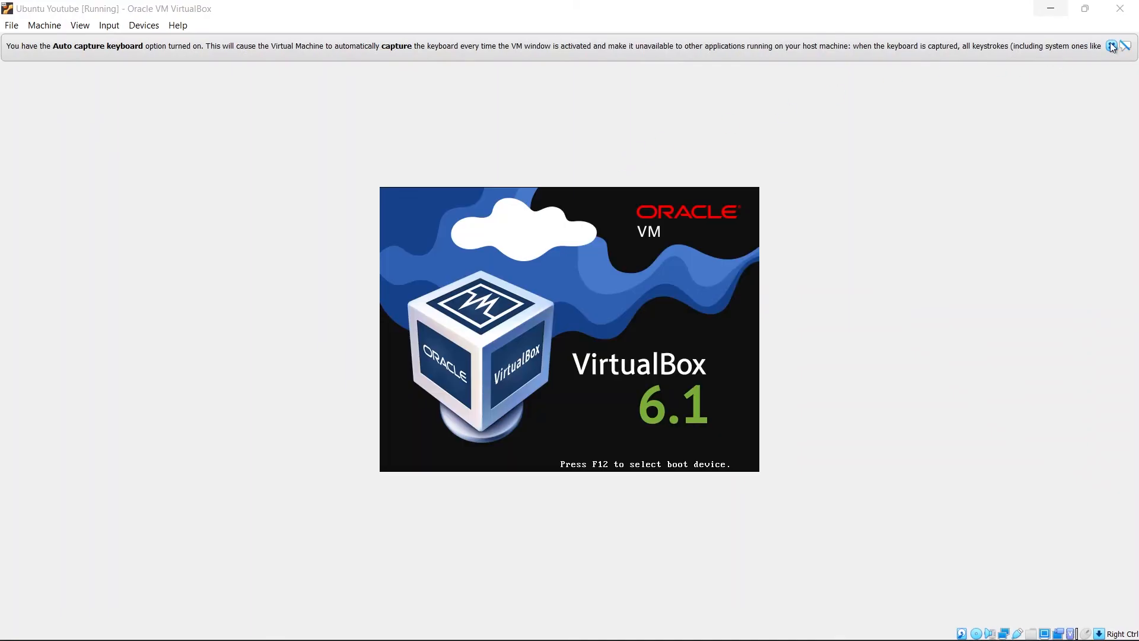
click(1112, 46)
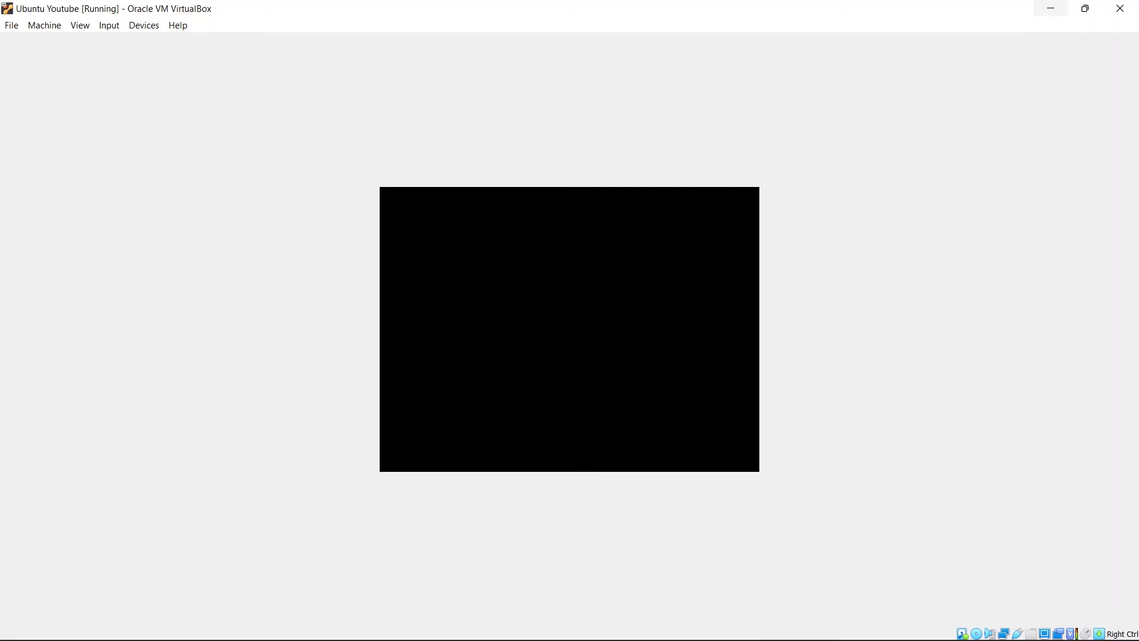
click(1089, 8)
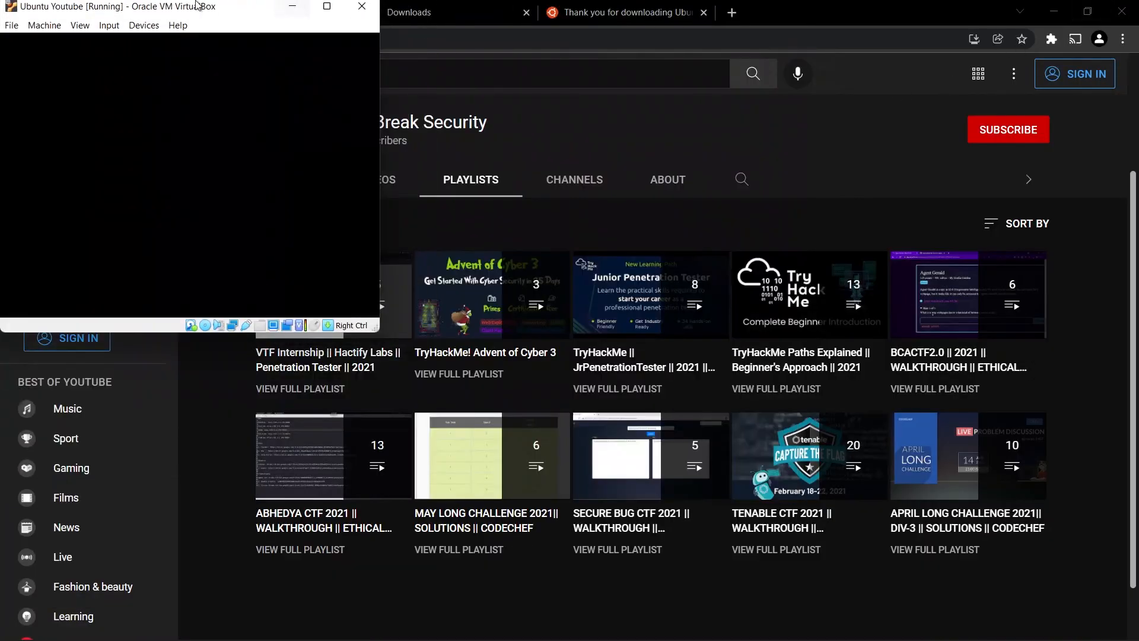
drag(159, 12, 567, 167)
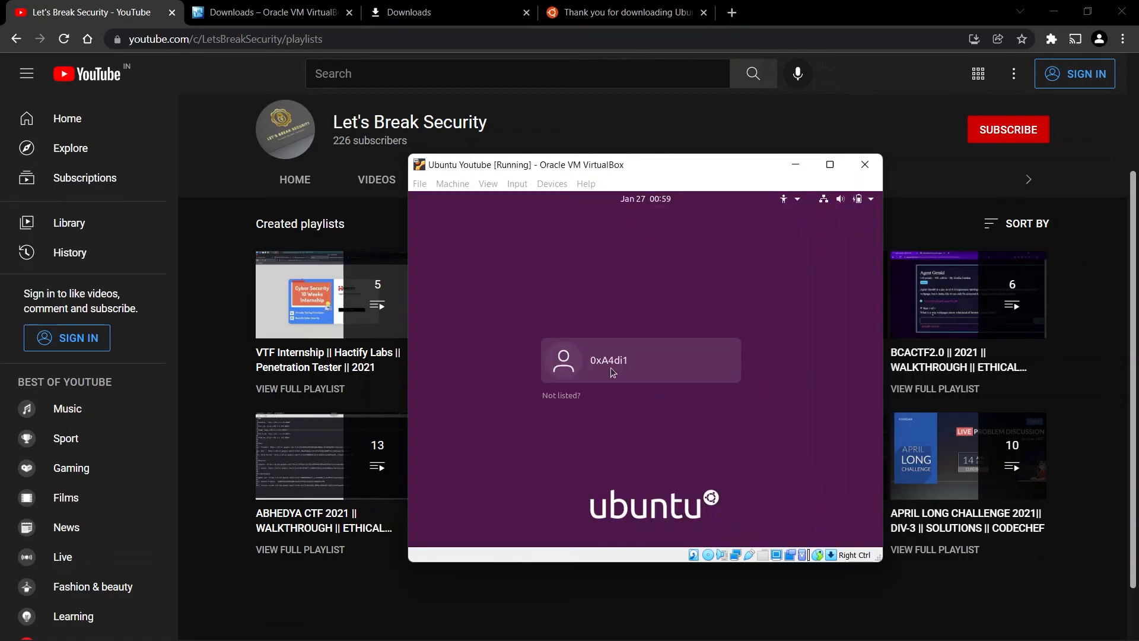
Step: Log in to the Ubuntu user account by entering the account password
click(611, 368)
text(****)
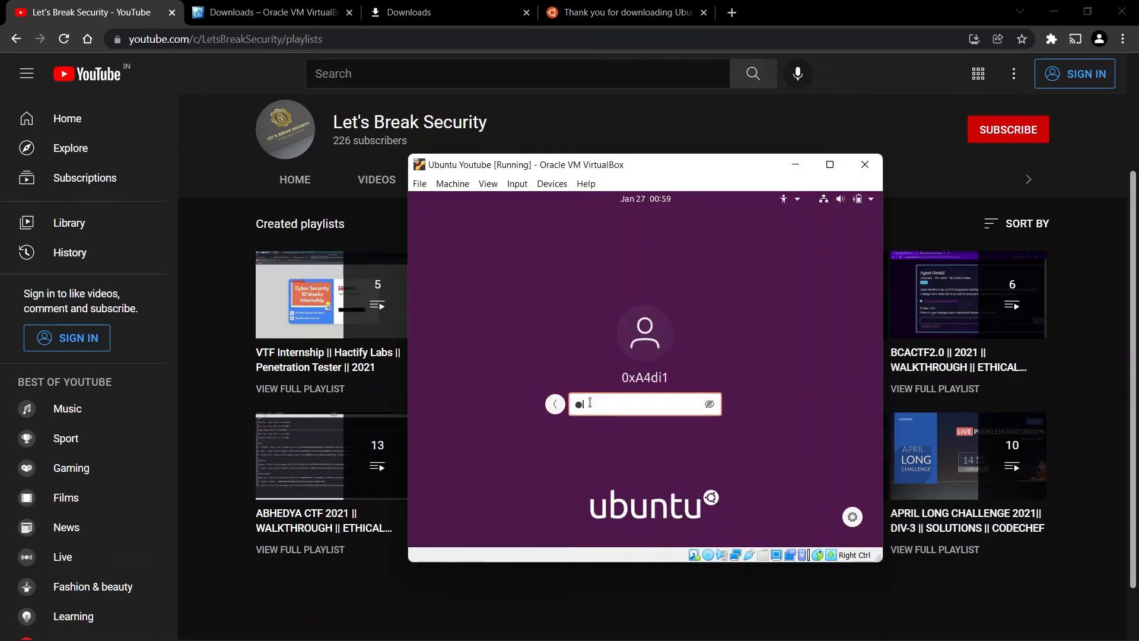
key(Return)
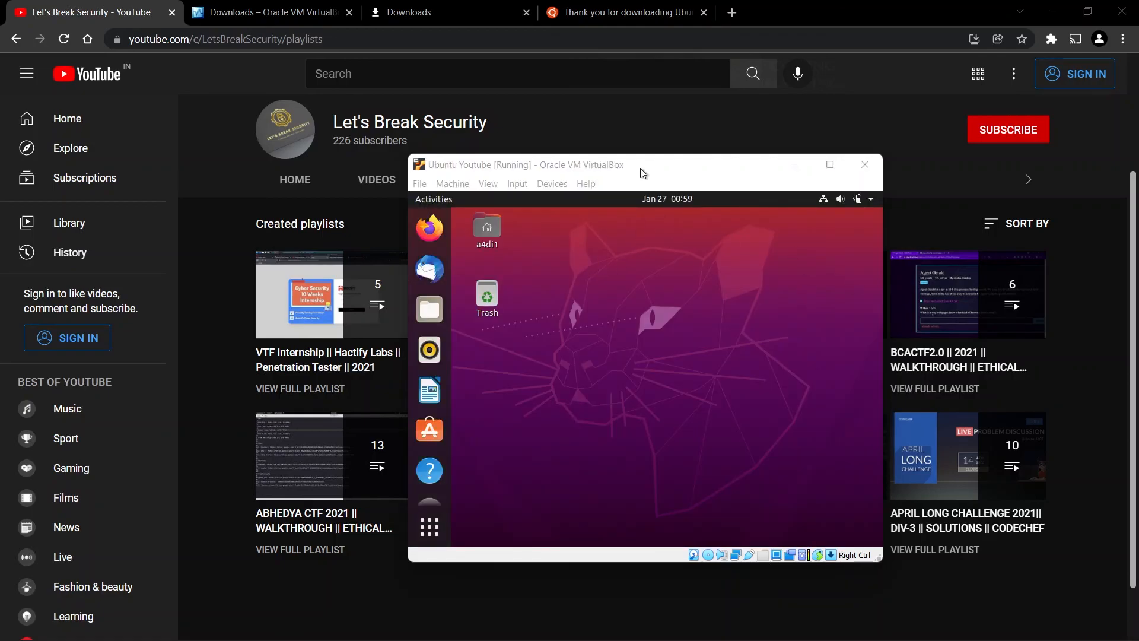
Step: Maximize the virtual machine's window and switch it to full-screen mode
click(642, 172)
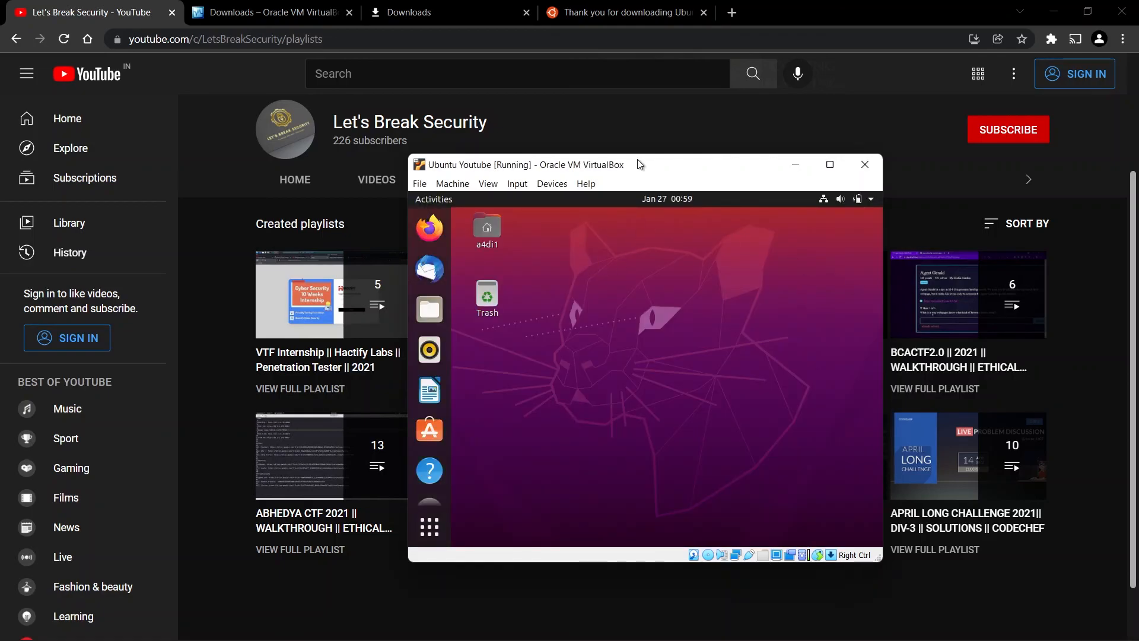
click(828, 170)
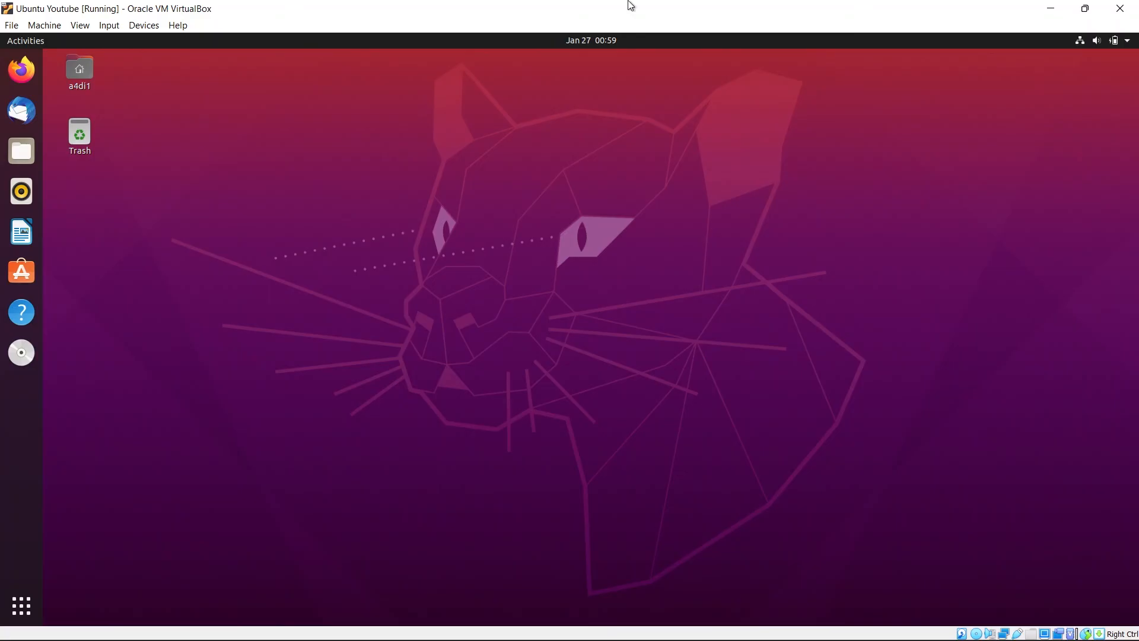
key(ctrl+f)
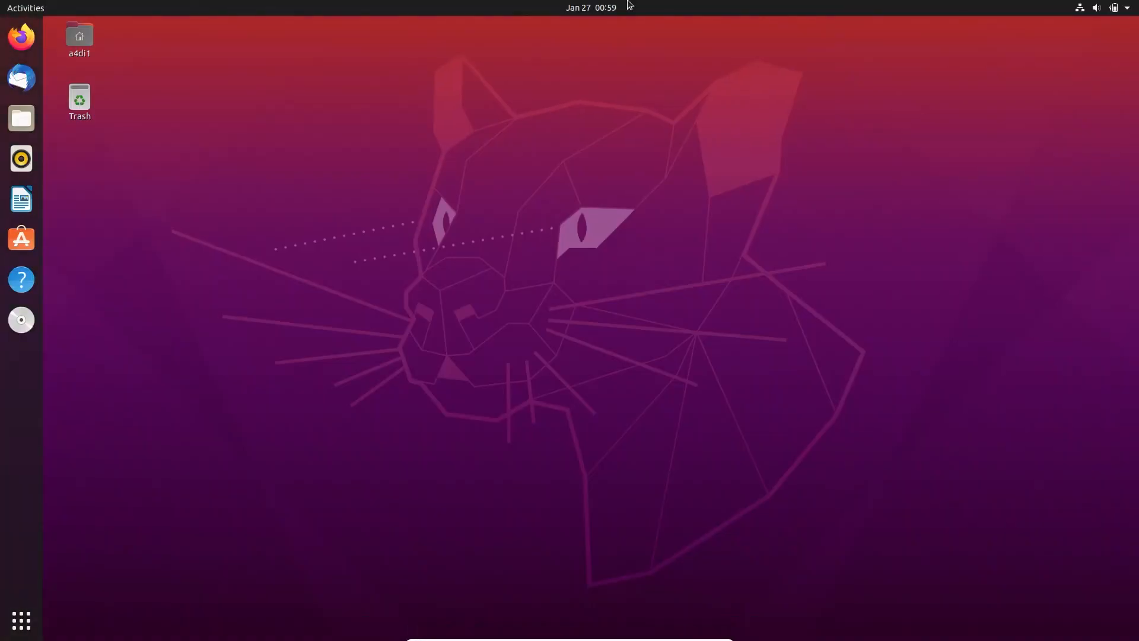